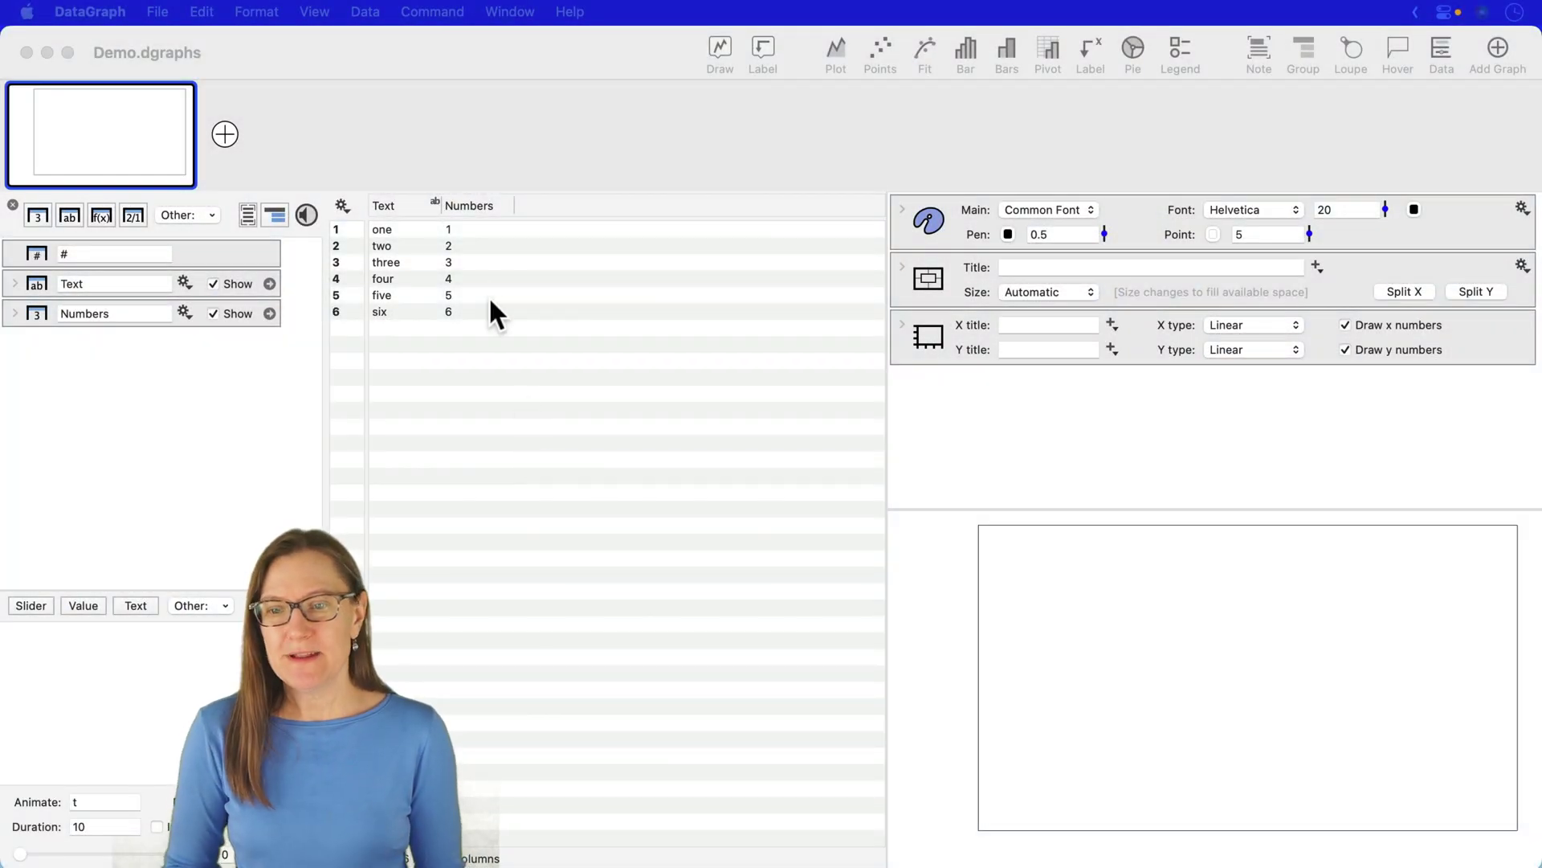
# Plot the Numbers column as a line with filled circle markers at point size 24
pyautogui.click(471, 206)
pyautogui.click(471, 205)
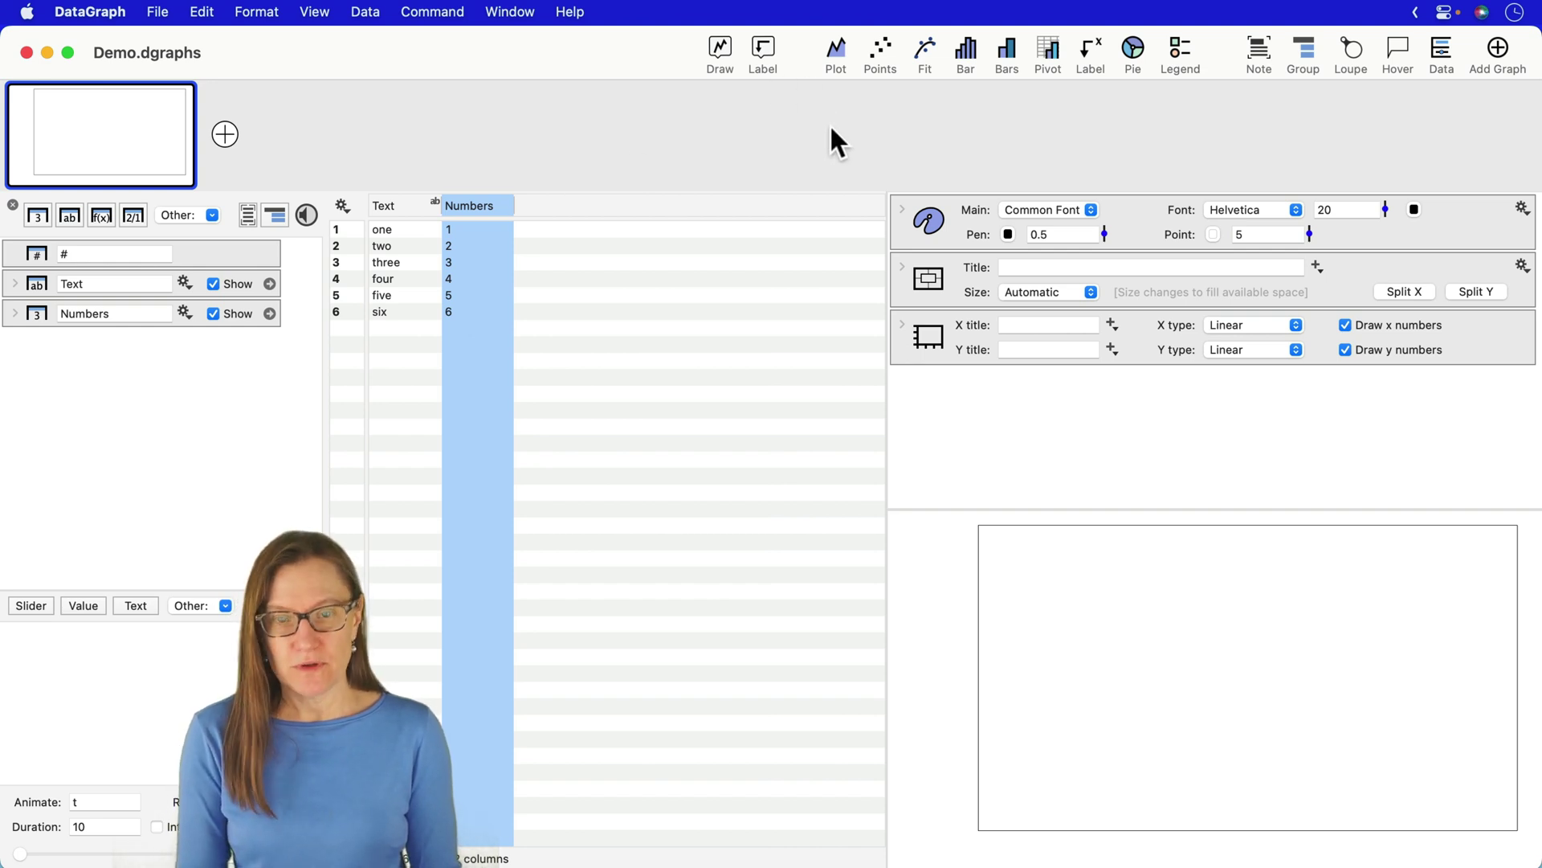
pyautogui.click(839, 47)
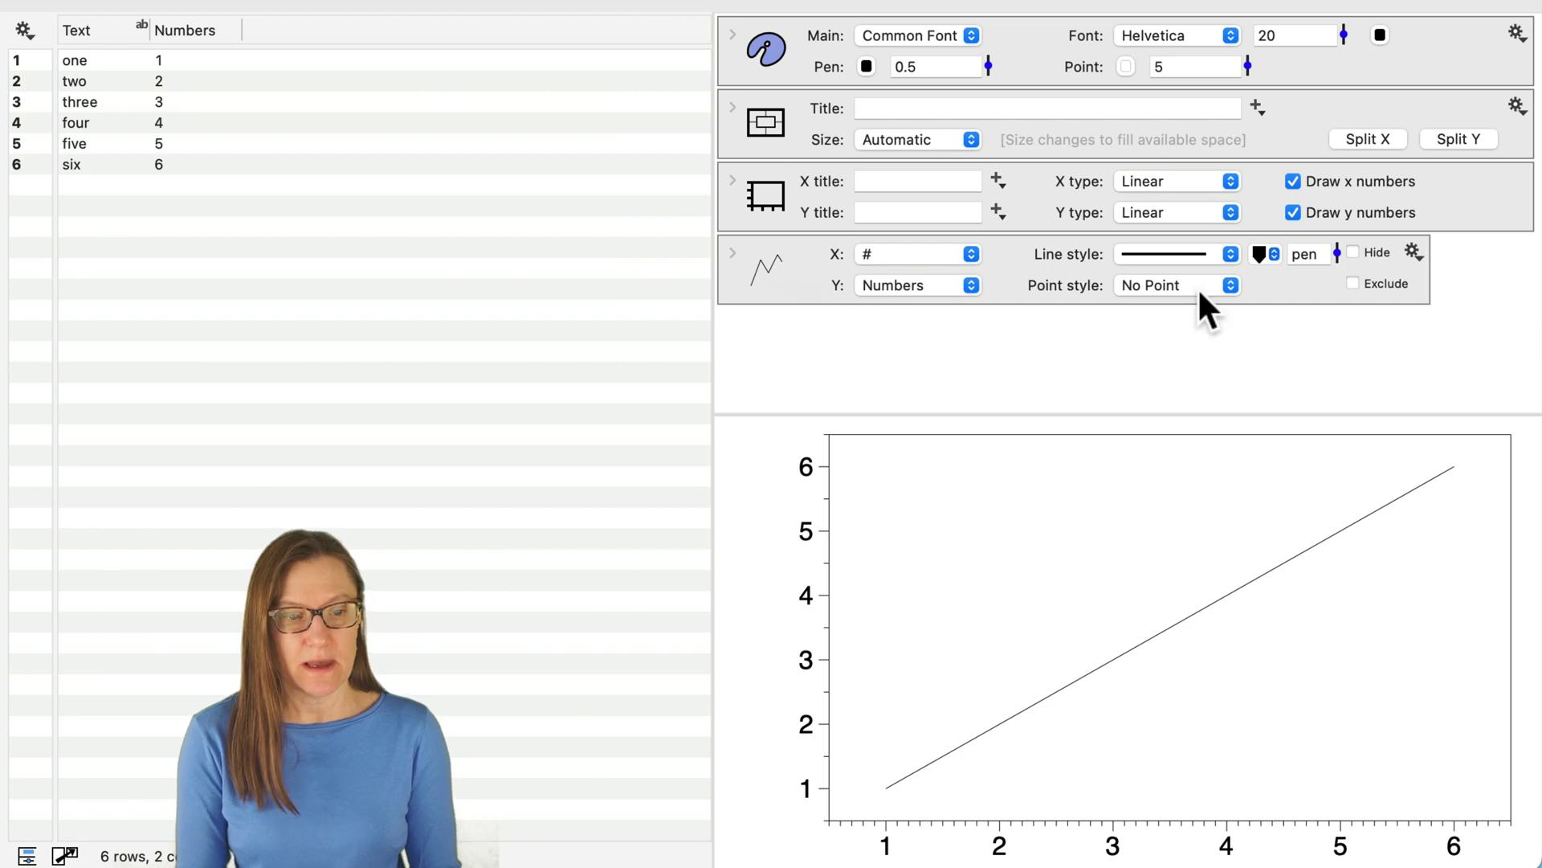
pyautogui.click(1158, 288)
pyautogui.click(1158, 354)
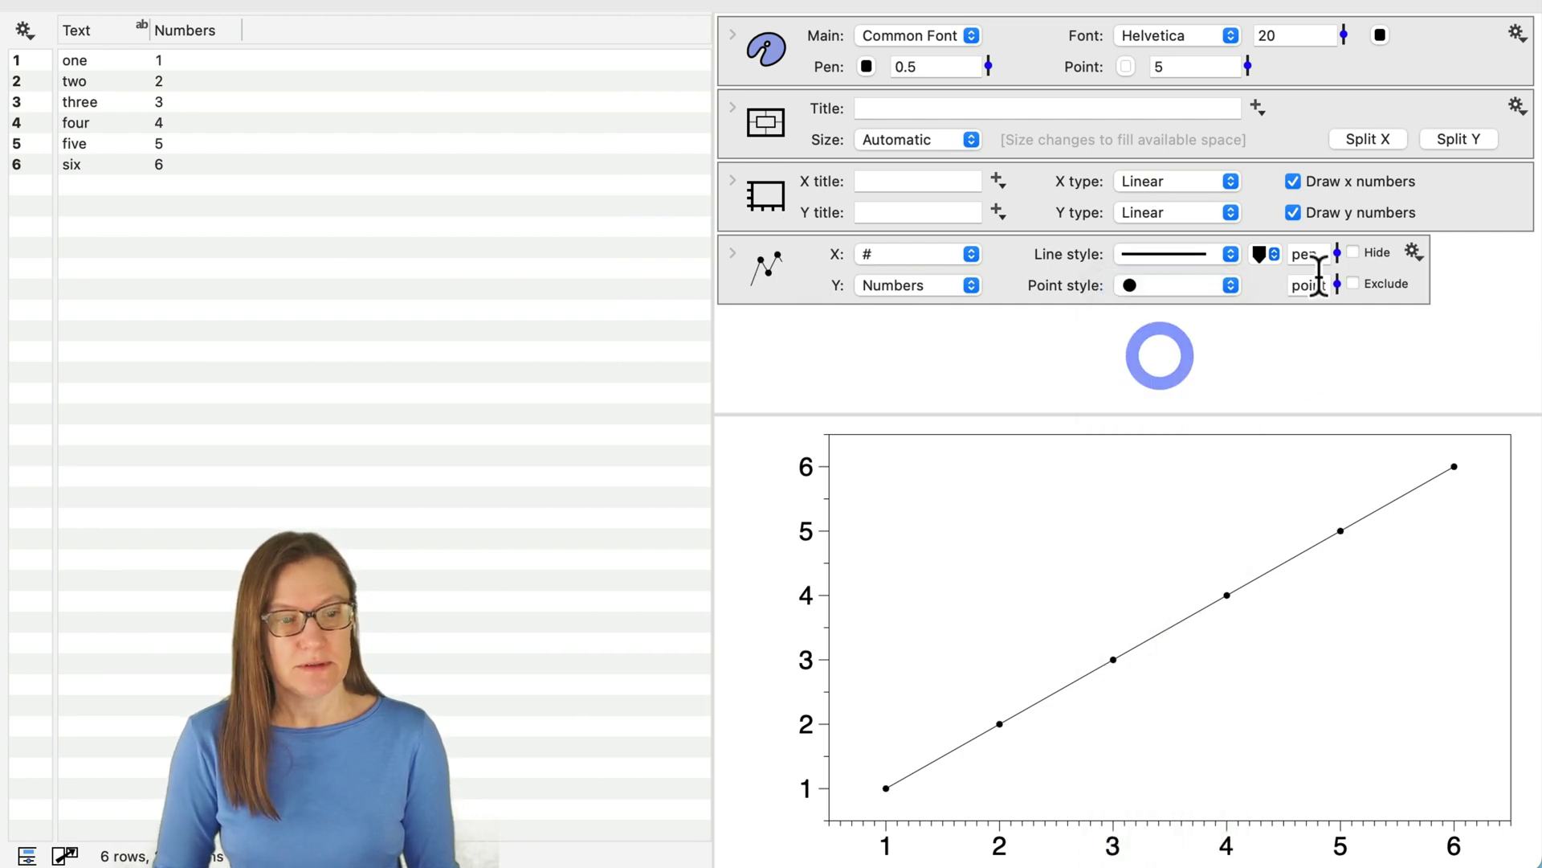
pyautogui.moveTo(1338, 283); pyautogui.dragTo(1332, 220)
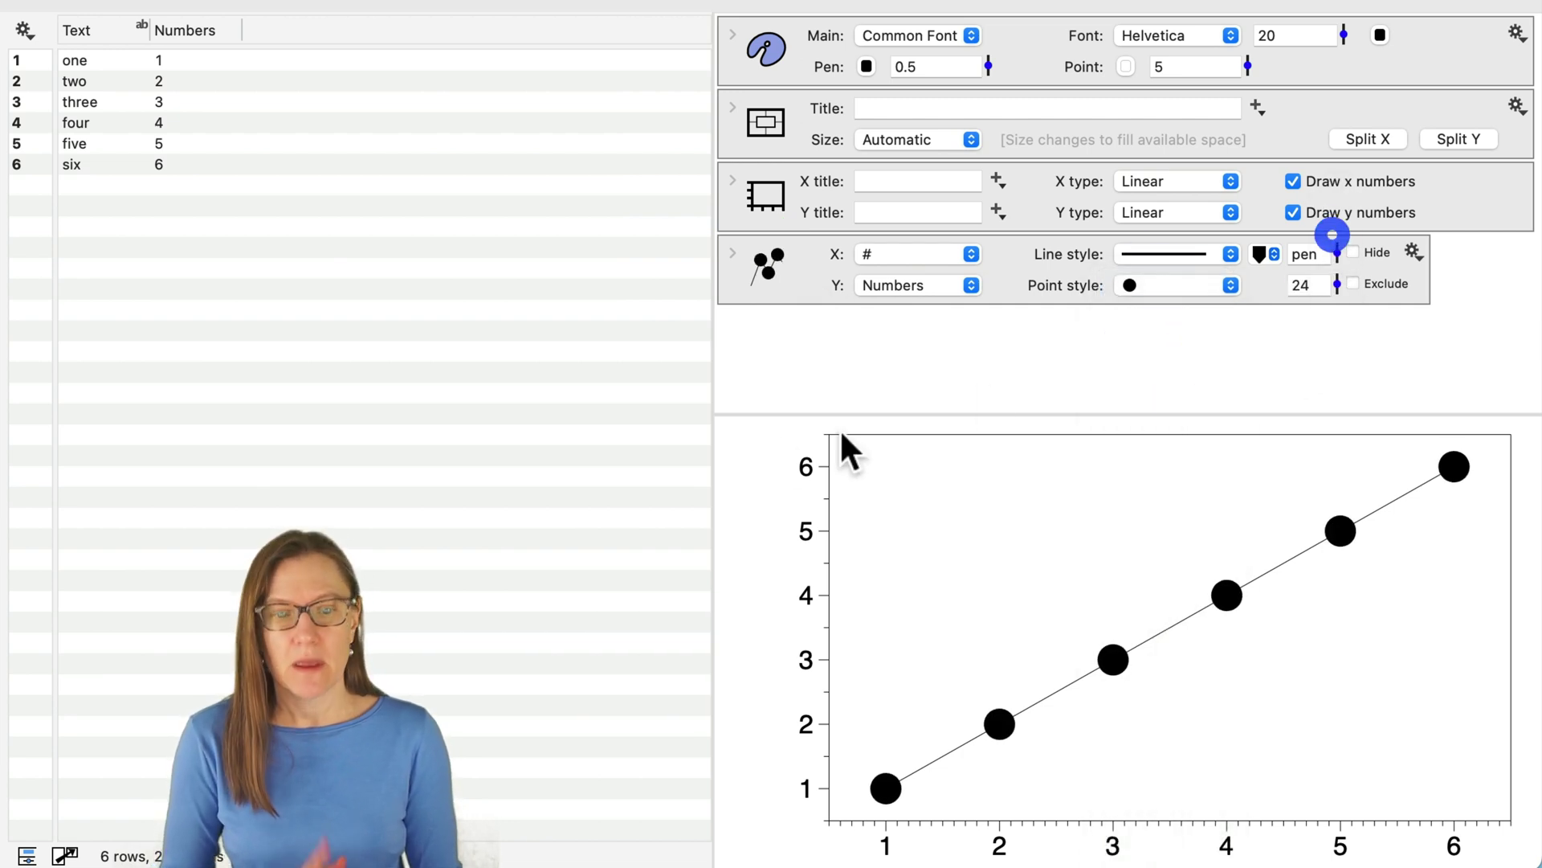
pyautogui.click(925, 254)
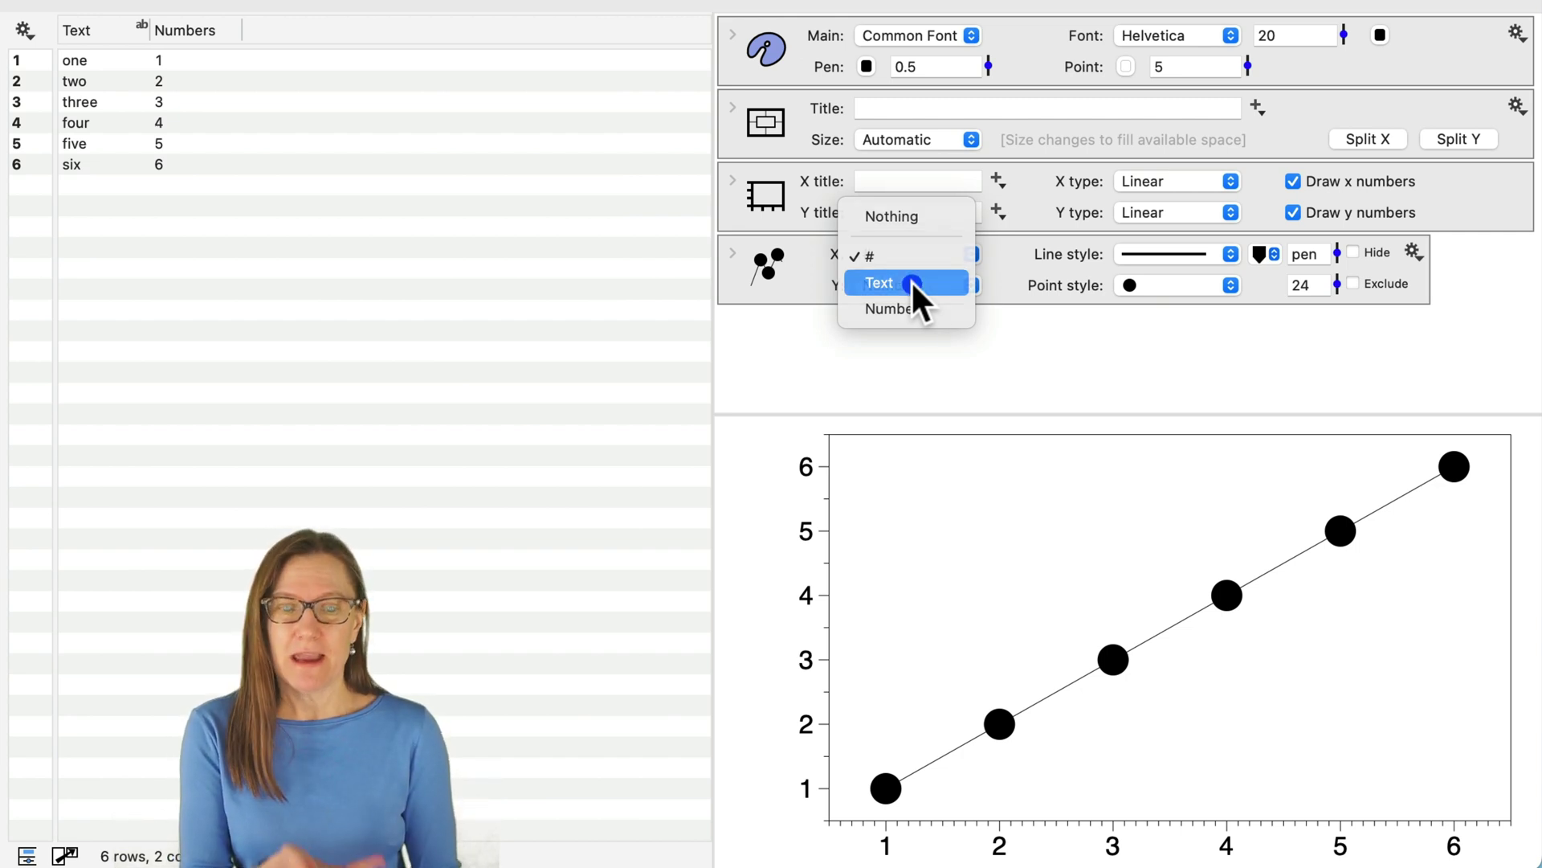
# Switch the line plot's X column from # to Text so points are labelled one to six
pyautogui.click(912, 282)
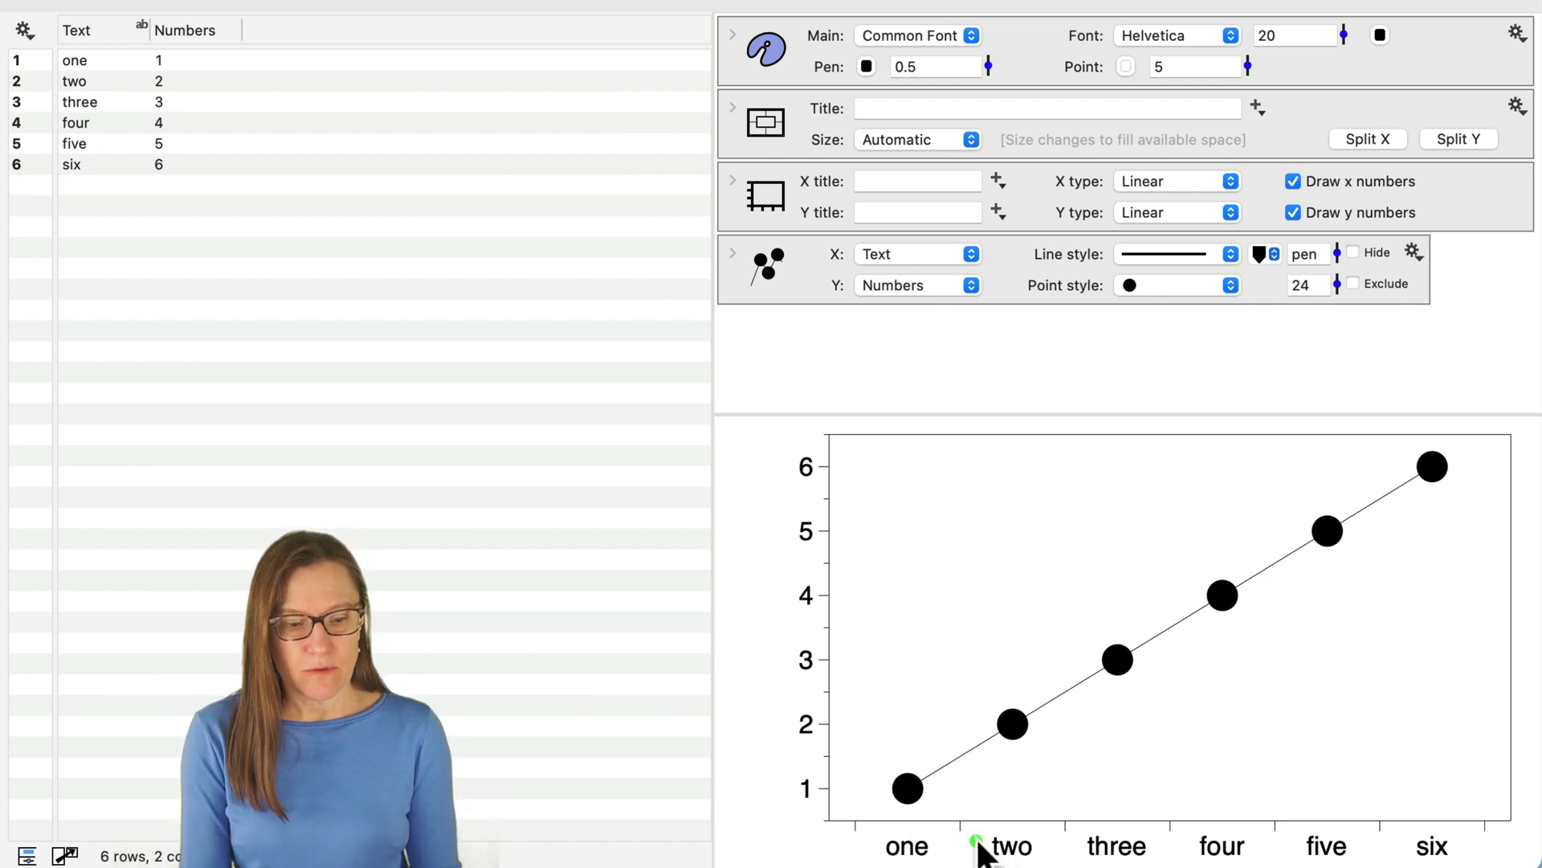
pyautogui.moveTo(971, 799)
pyautogui.mouseDown()
pyautogui.moveTo(967, 840)
pyautogui.moveTo(1083, 831)
pyautogui.mouseUp()
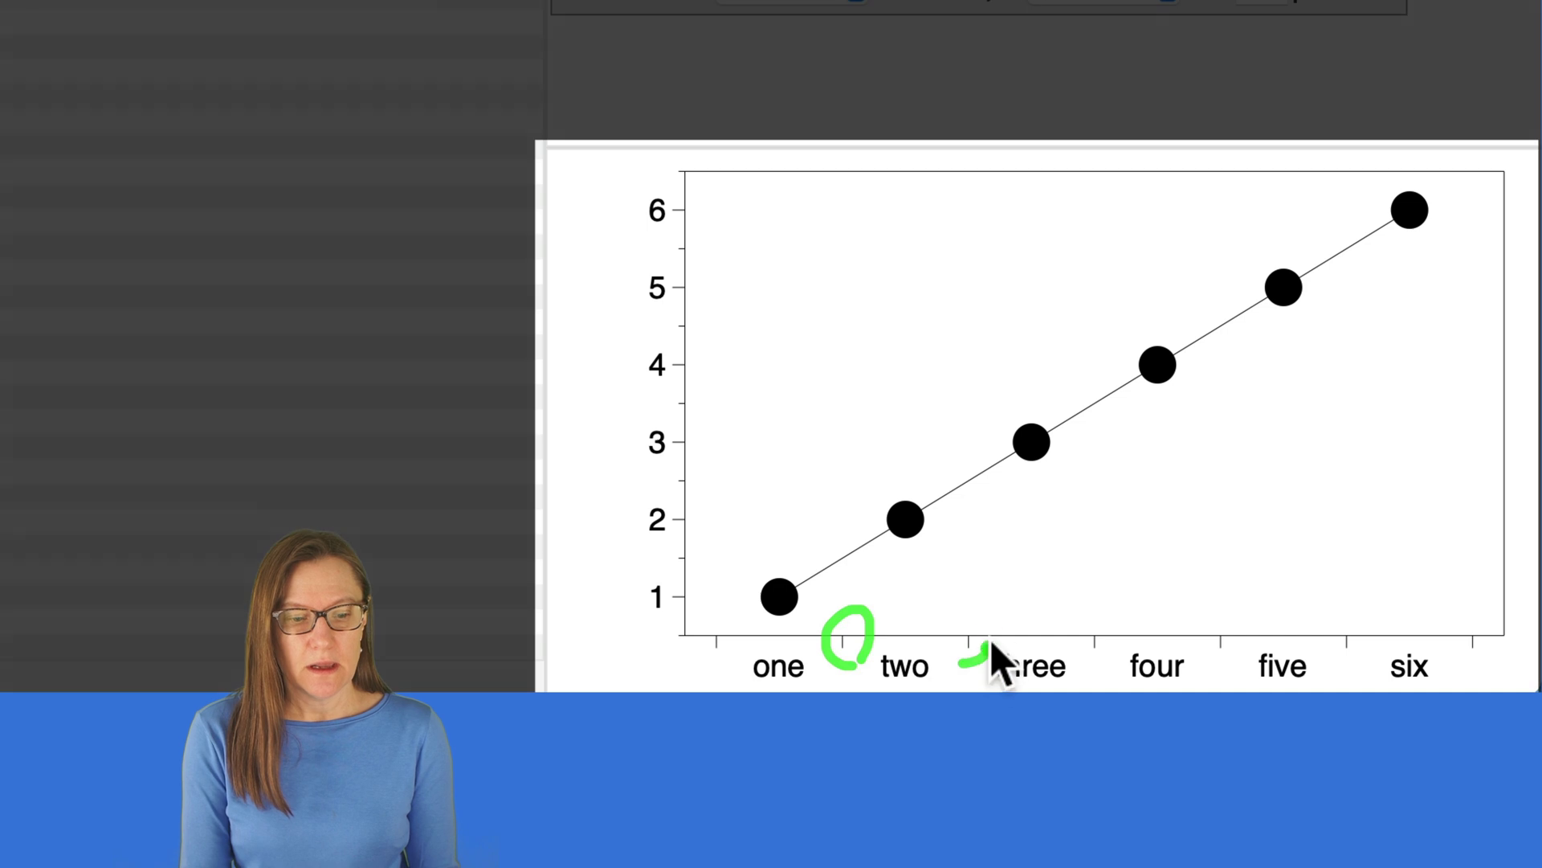
pyautogui.moveTo(990, 643)
pyautogui.mouseDown()
pyautogui.moveTo(972, 616)
pyautogui.moveTo(961, 659)
pyautogui.mouseUp()
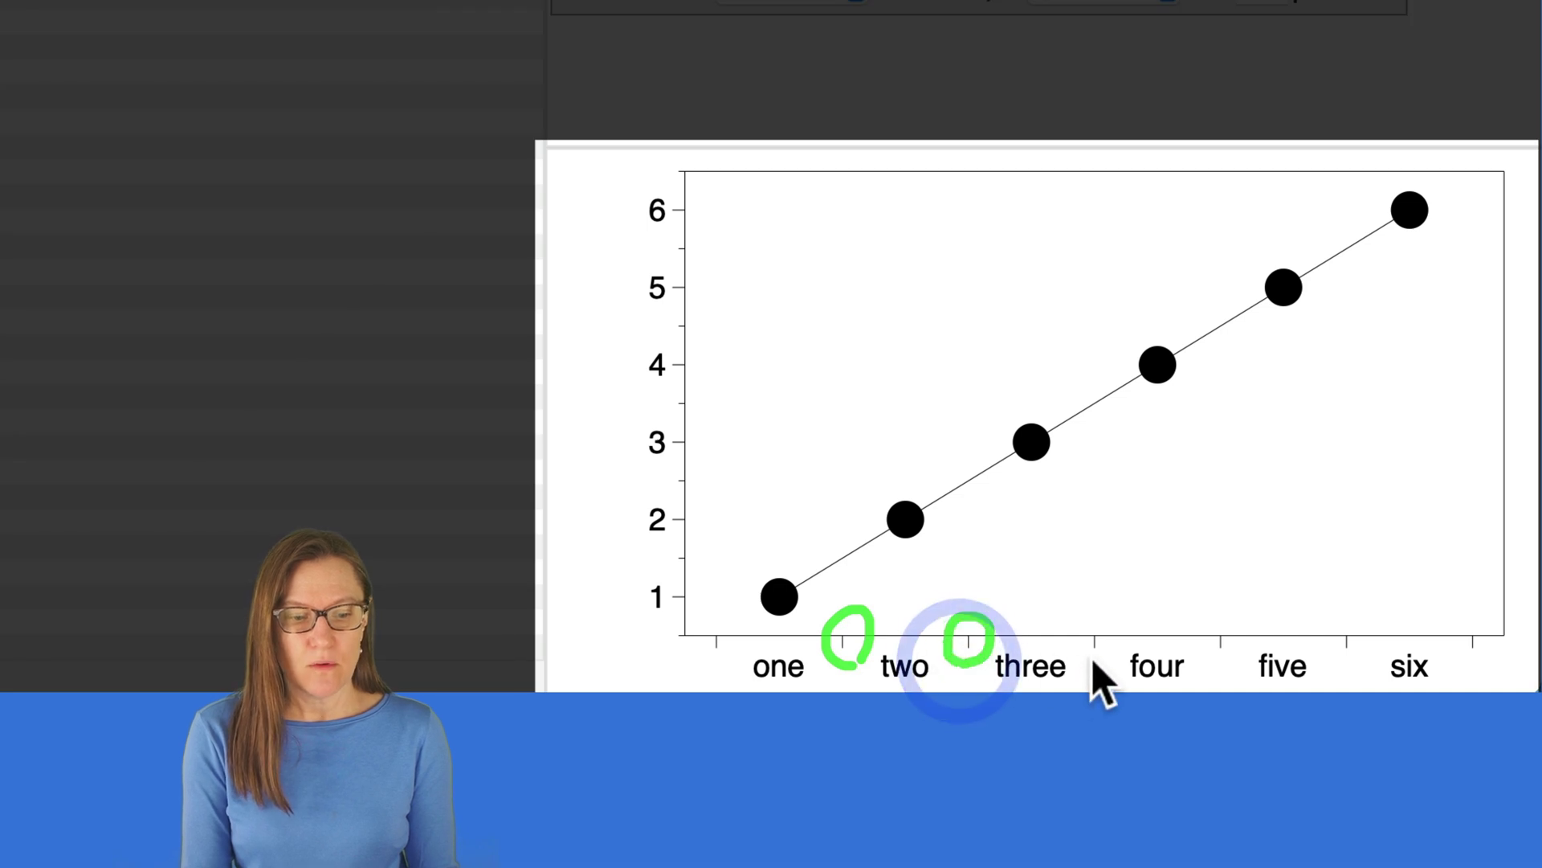
pyautogui.moveTo(1089, 661)
pyautogui.mouseDown()
pyautogui.moveTo(1111, 654)
pyautogui.moveTo(1077, 653)
pyautogui.moveTo(1094, 667)
pyautogui.mouseUp()
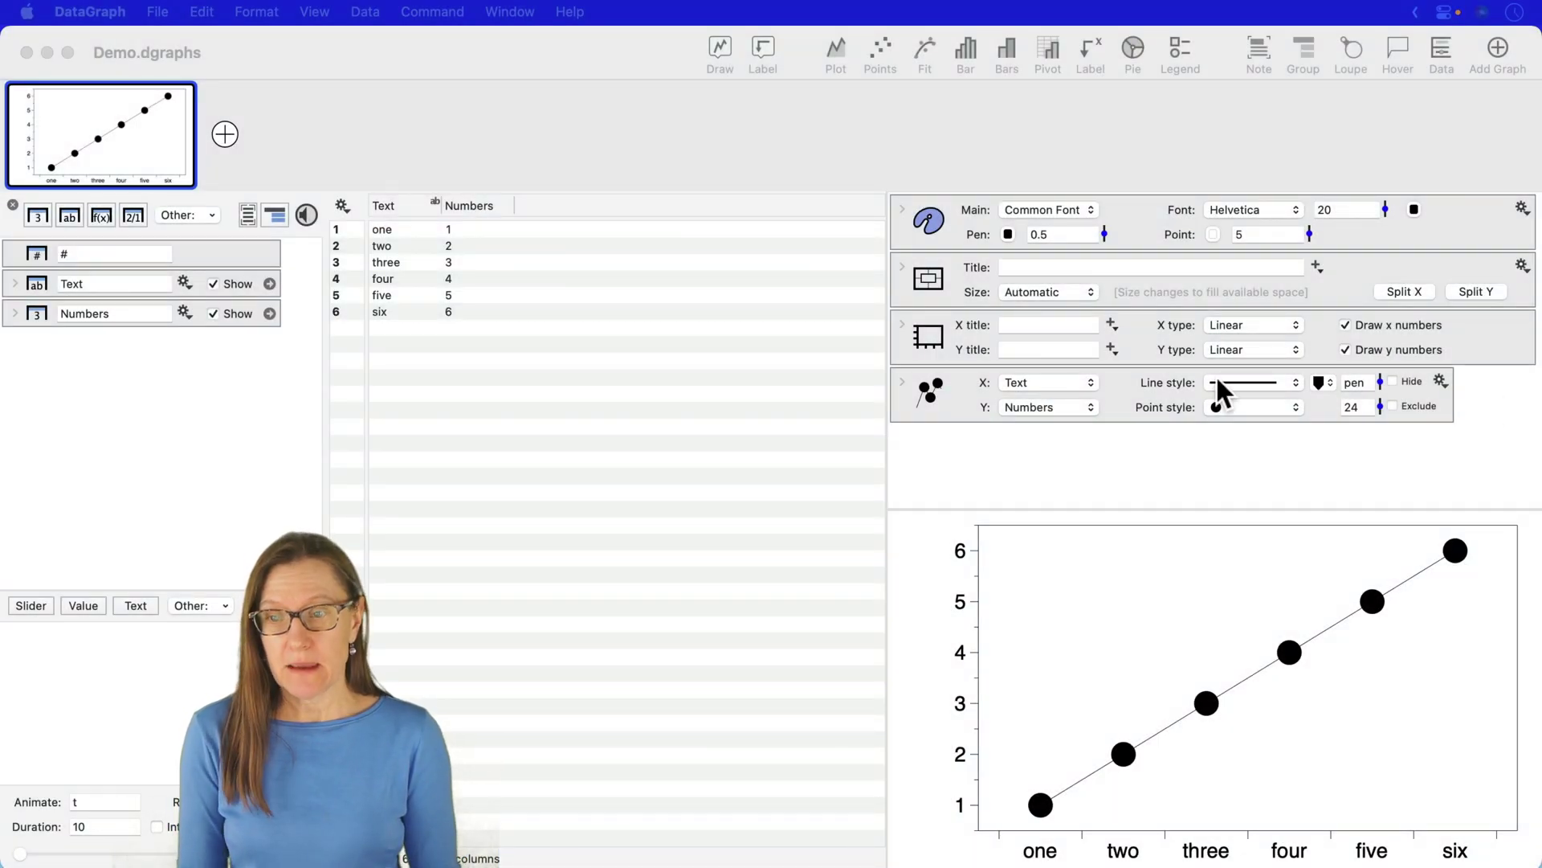
# Add a new graph plotting Numbers against Text as points at size 18
pyautogui.click(226, 135)
pyautogui.click(405, 202)
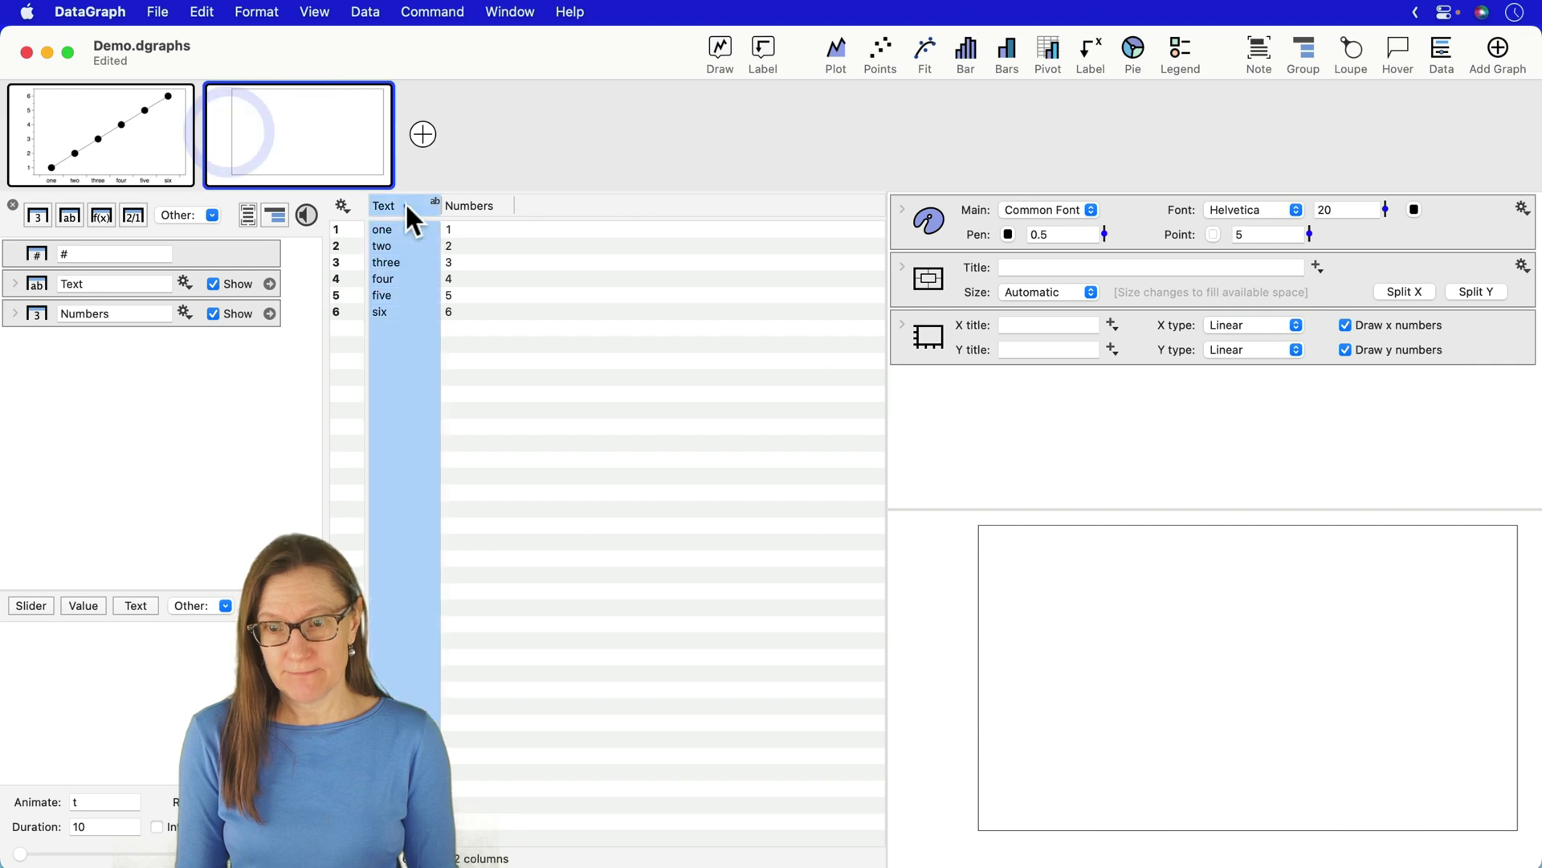
pyautogui.keyDown('shift'); pyautogui.click(456, 204); pyautogui.keyUp('shift')
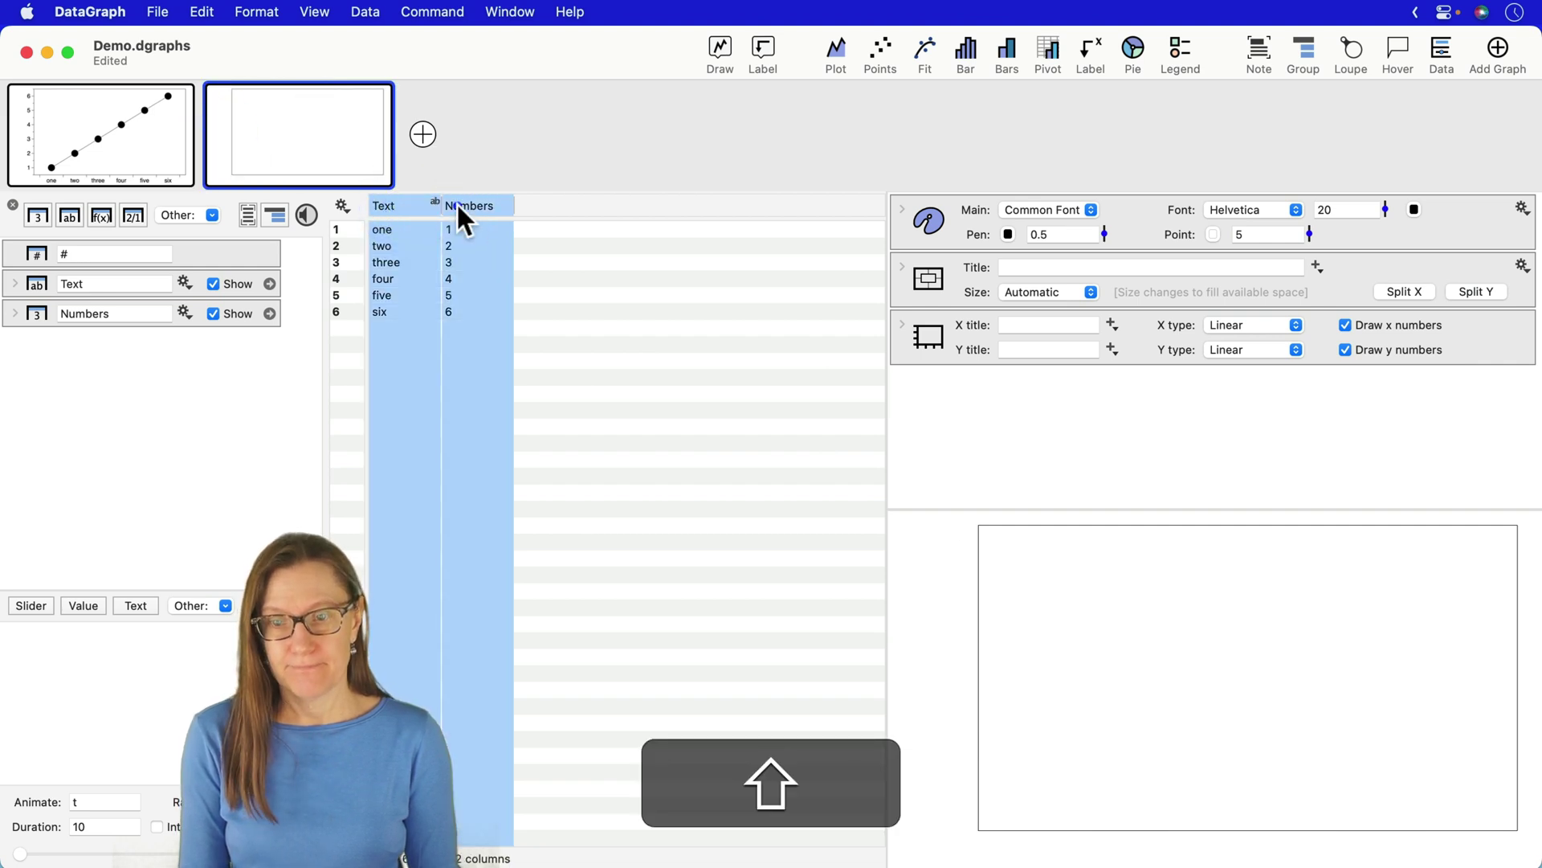
pyautogui.click(880, 57)
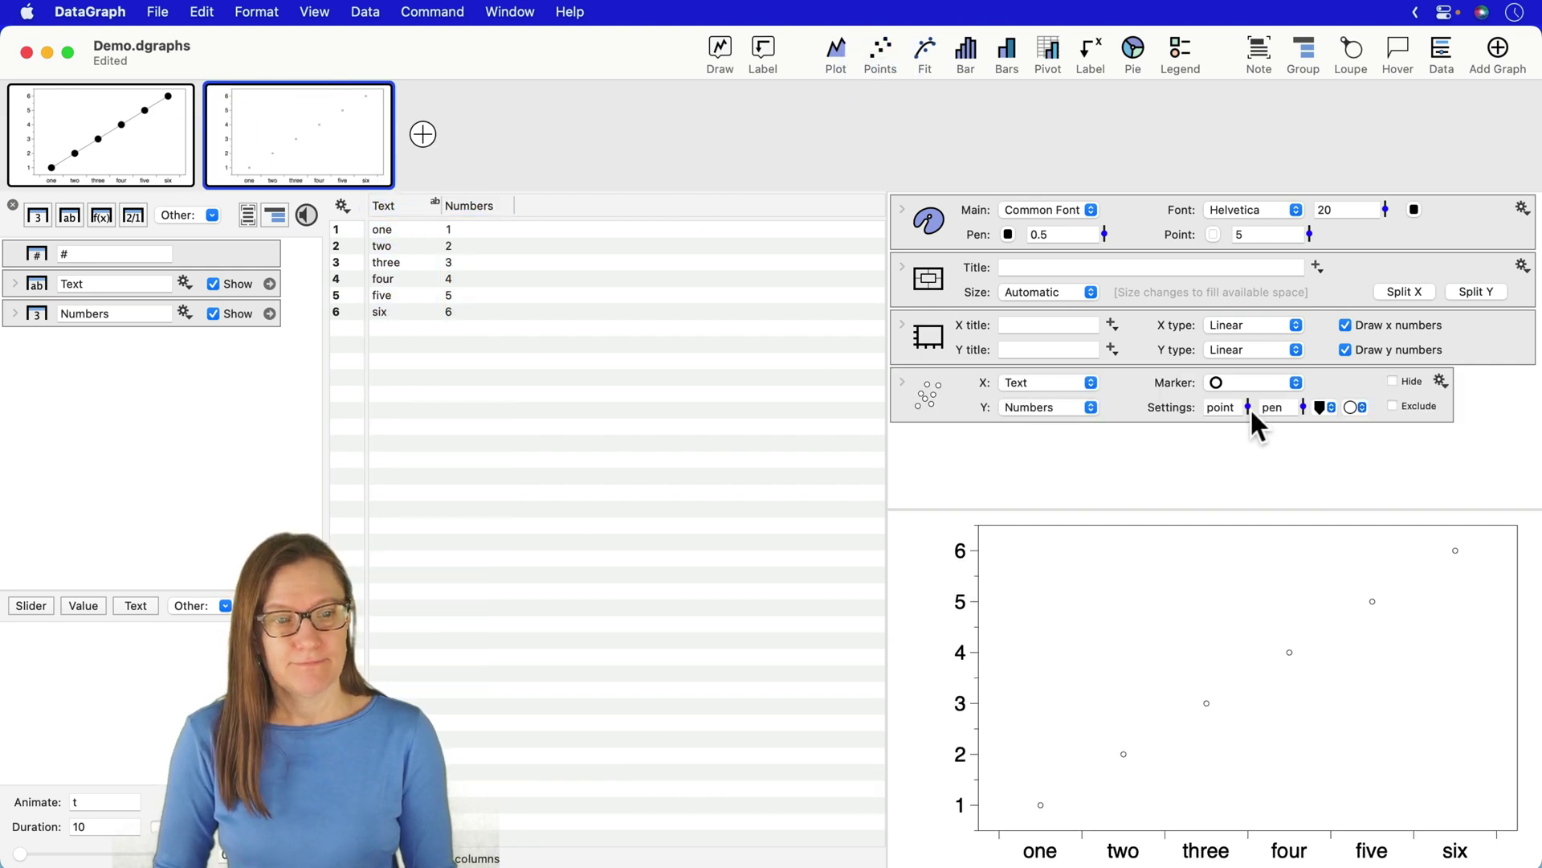
pyautogui.moveTo(1247, 405); pyautogui.dragTo(1246, 379)
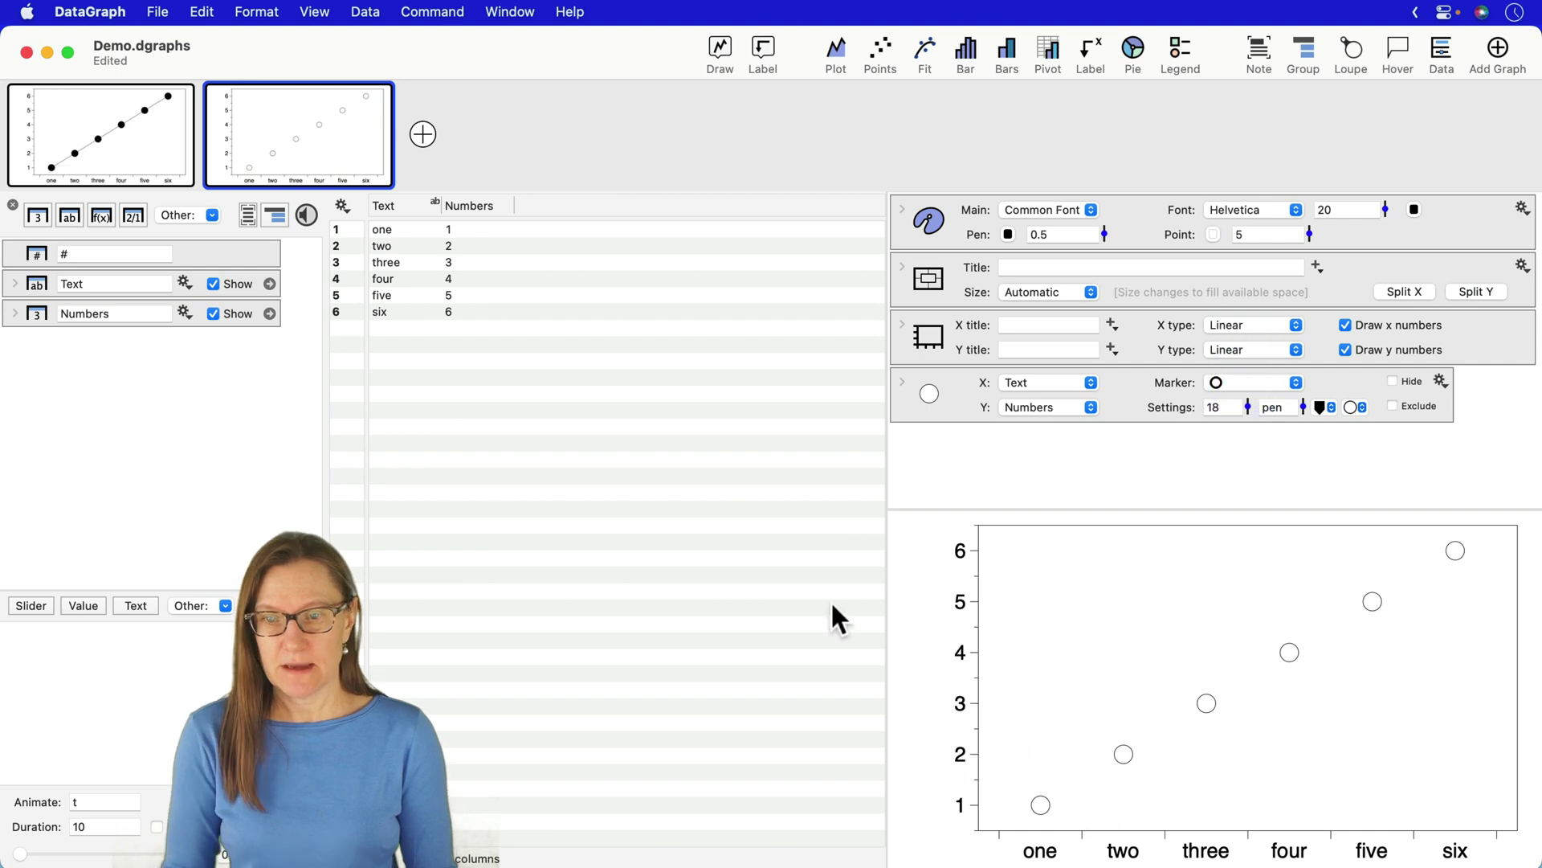
# Add a third graph charting Numbers against Text as bars
pyautogui.click(421, 135)
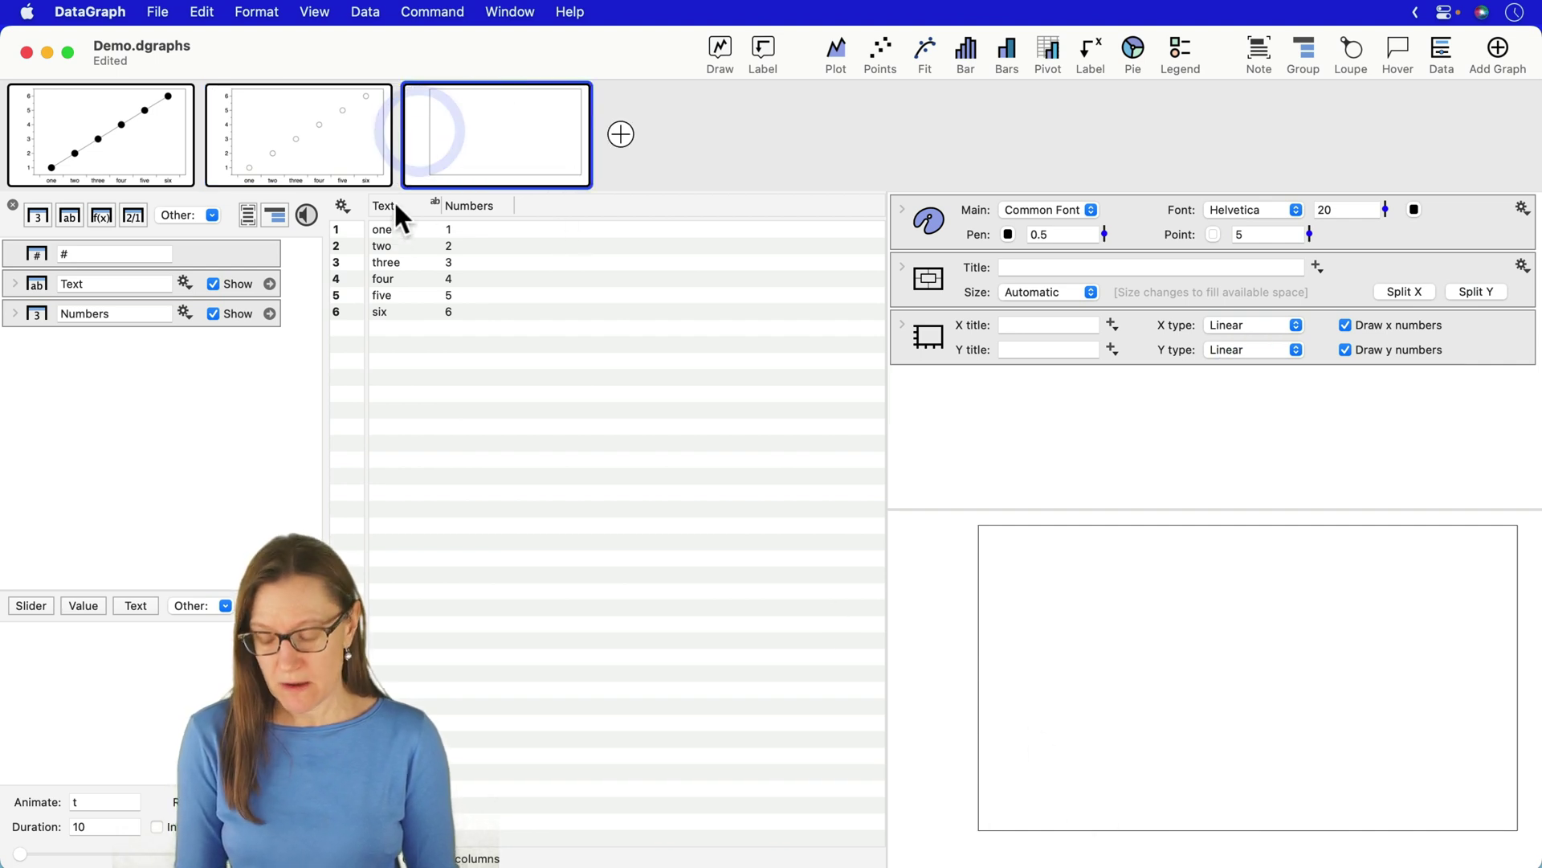
pyautogui.click(394, 206)
pyautogui.keyDown('shift'); pyautogui.click(488, 205); pyautogui.keyUp('shift')
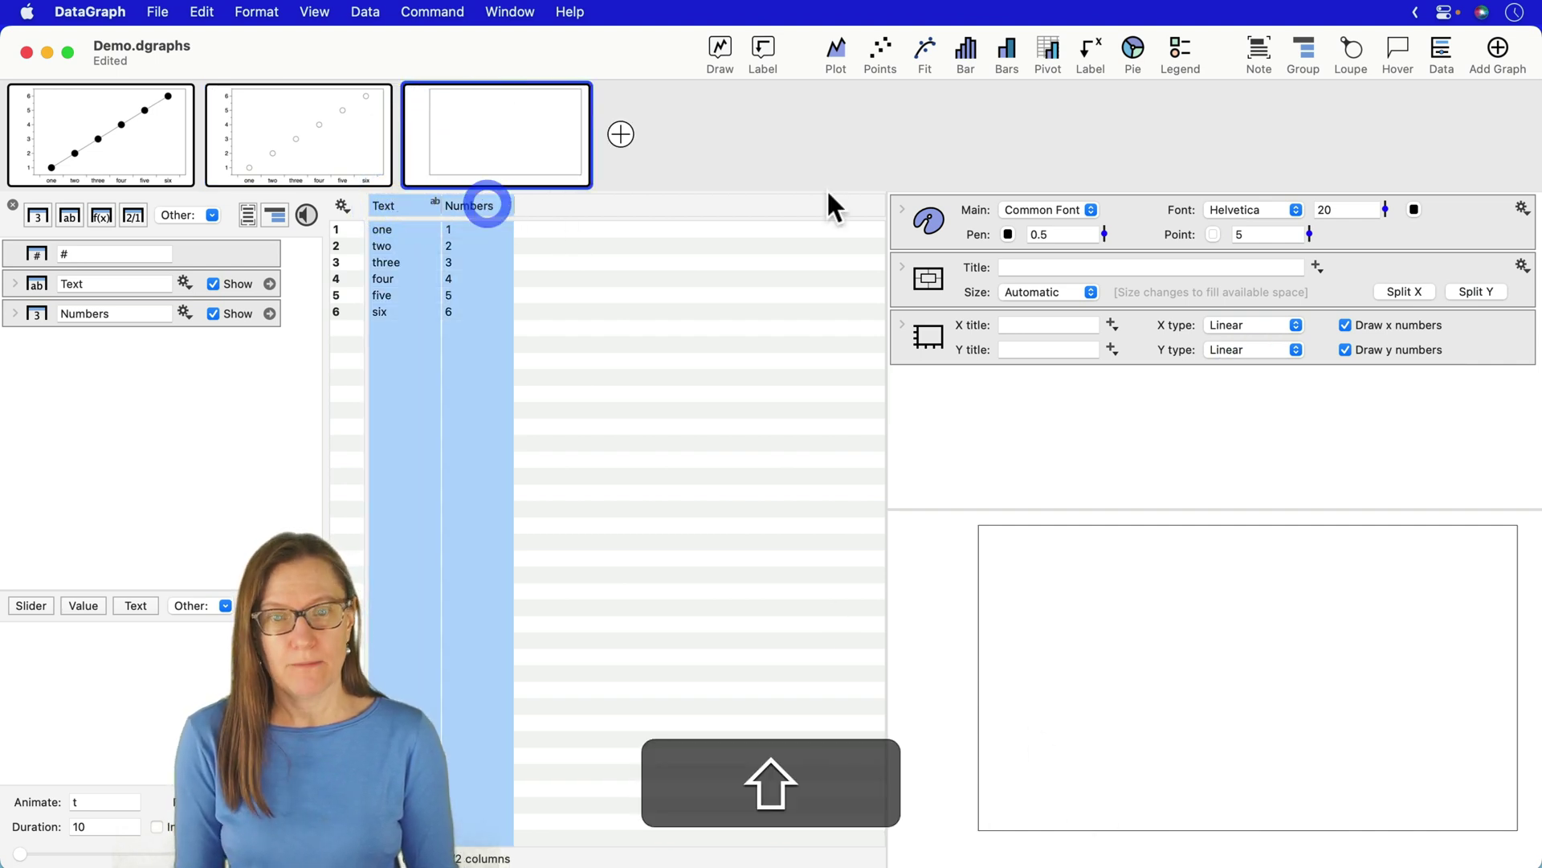
pyautogui.click(966, 50)
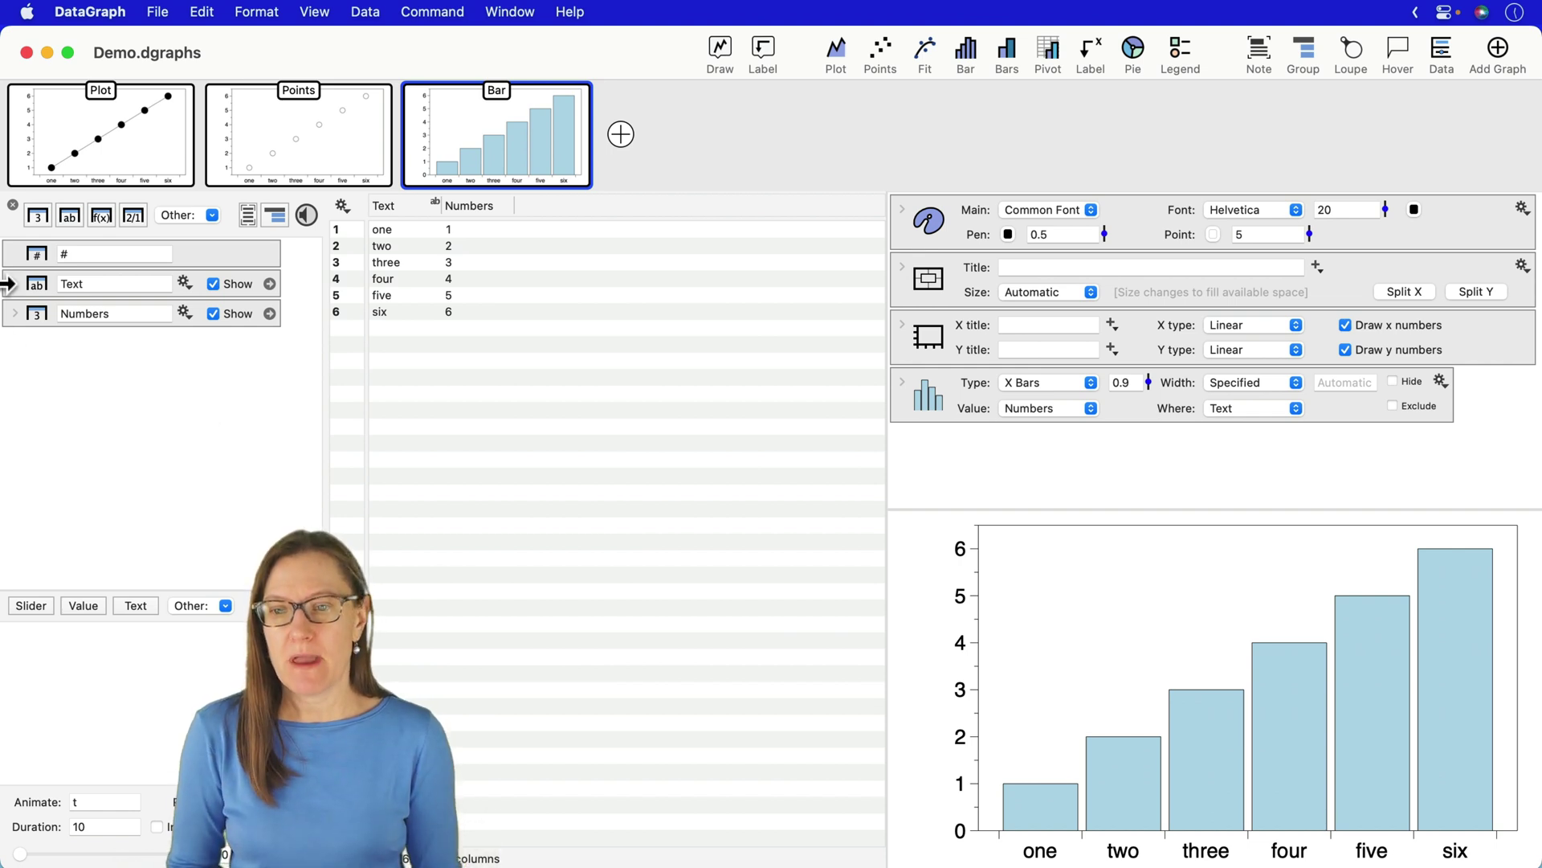
# Move rows four to six down to leave empty rows, then compare the Bar, Points and Plot graphs
pyautogui.click(405, 284)
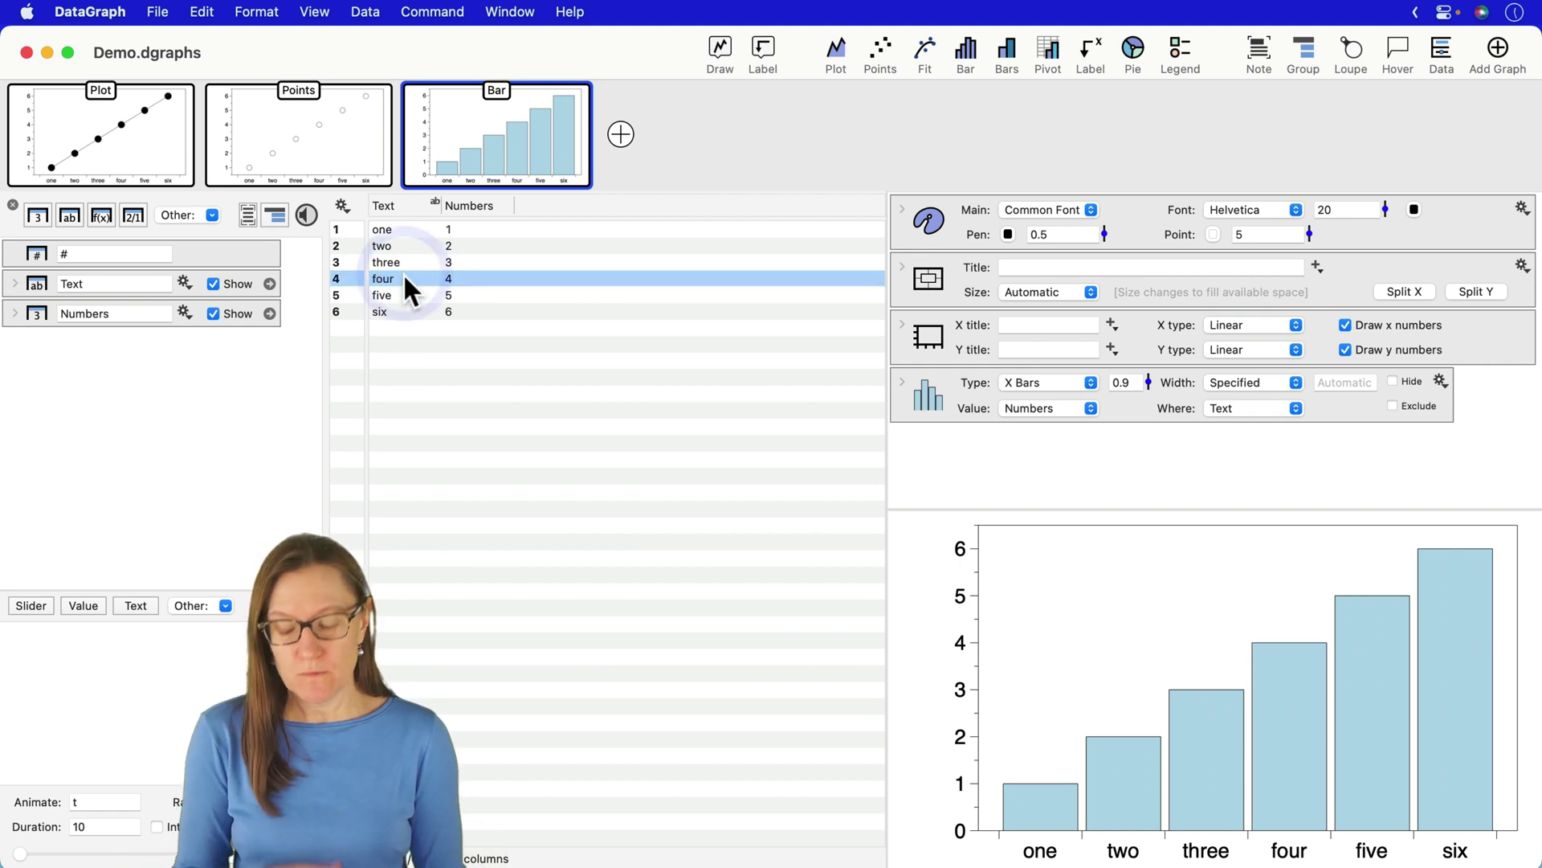
pyautogui.keyDown('shift'); pyautogui.click(398, 310); pyautogui.keyUp('shift')
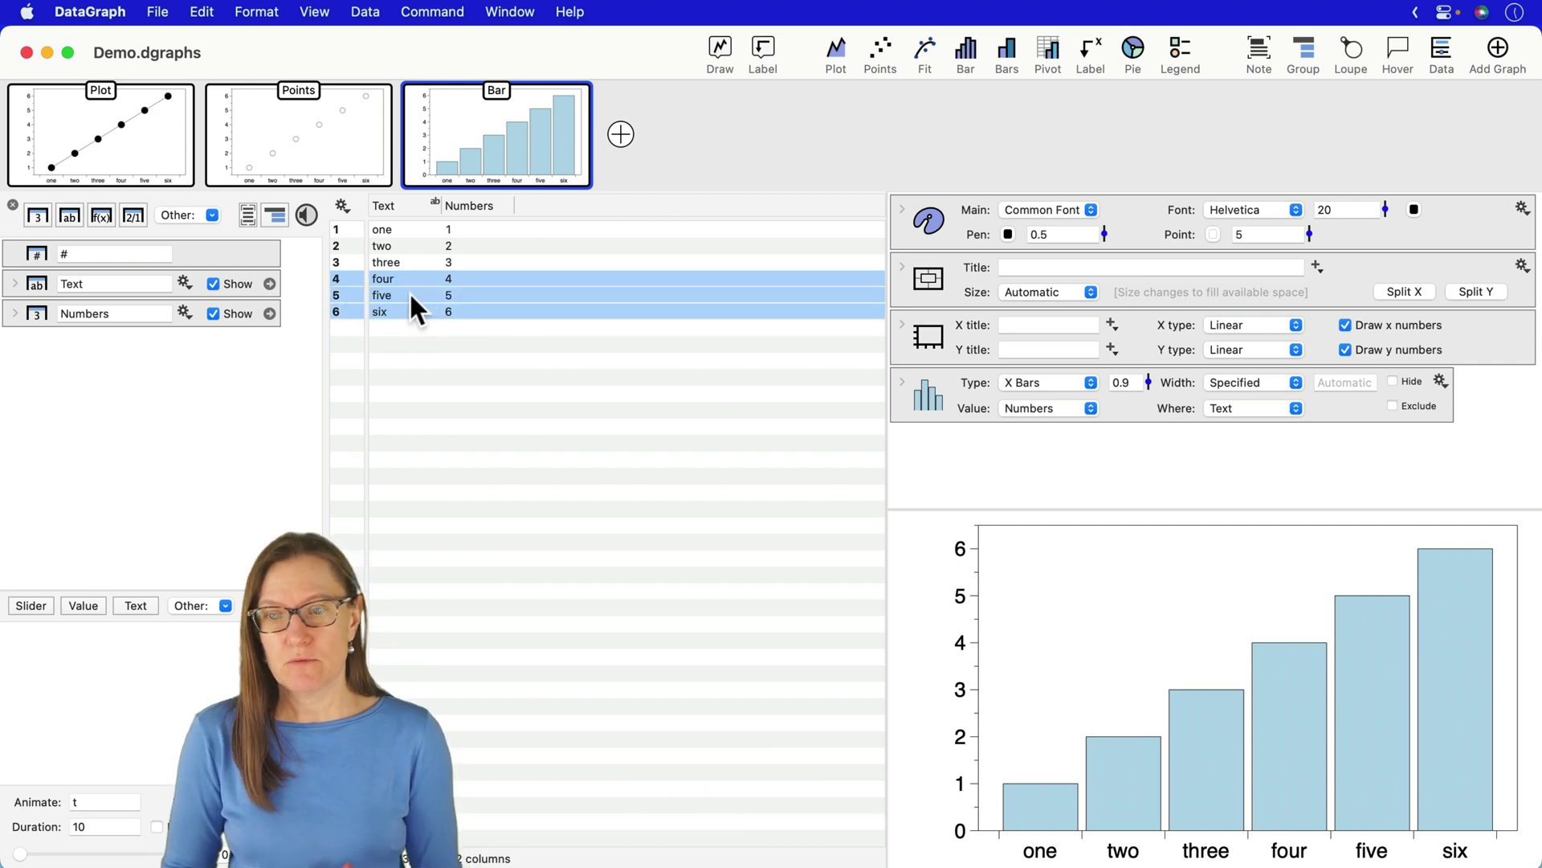
pyautogui.moveTo(410, 290); pyautogui.dragTo(459, 355)
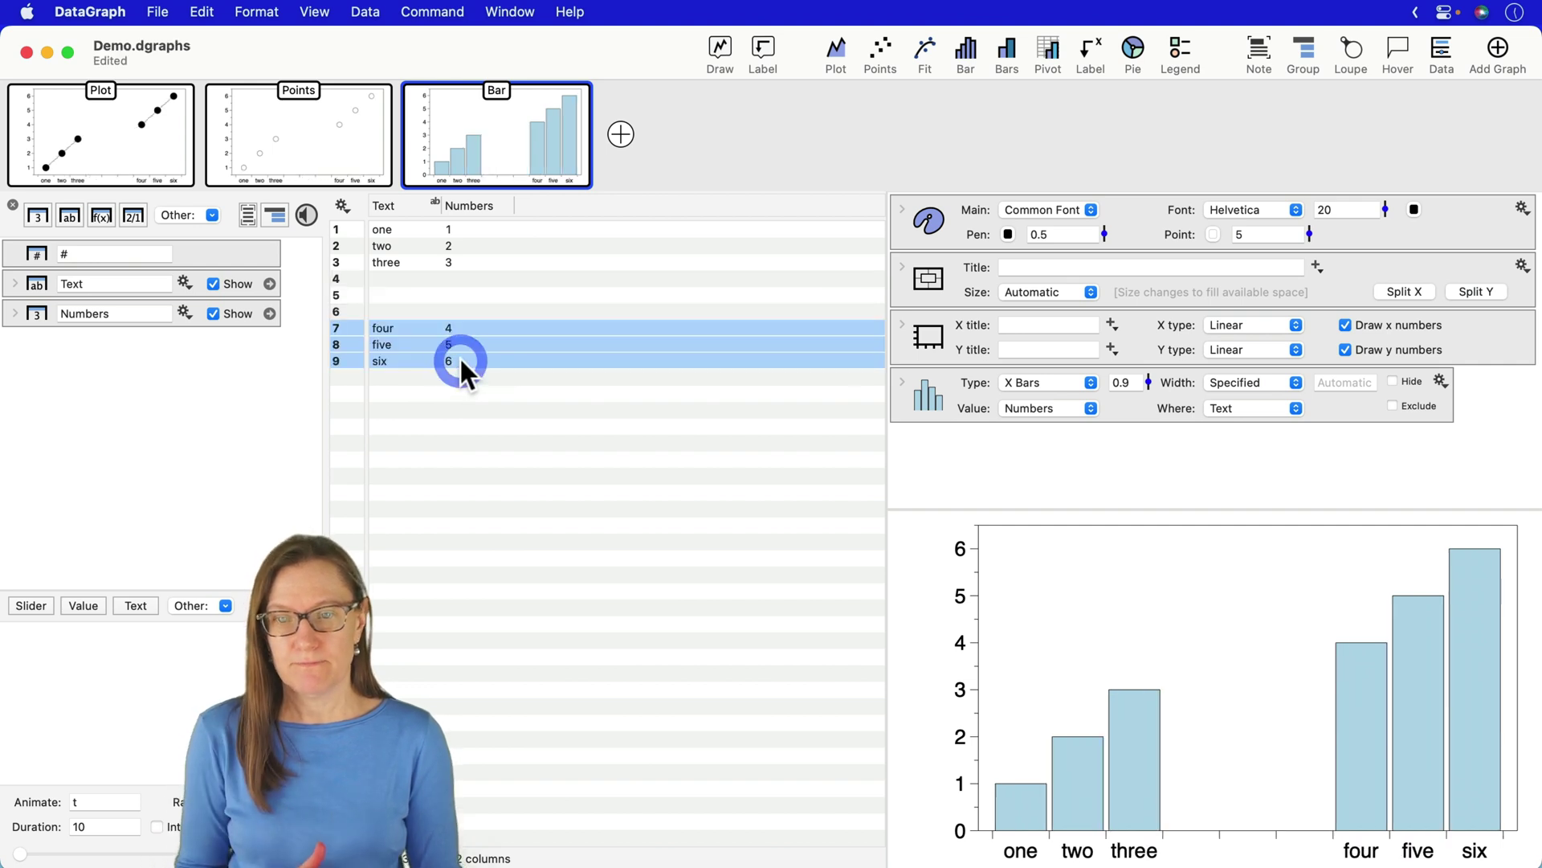
pyautogui.click(524, 152)
pyautogui.click(334, 125)
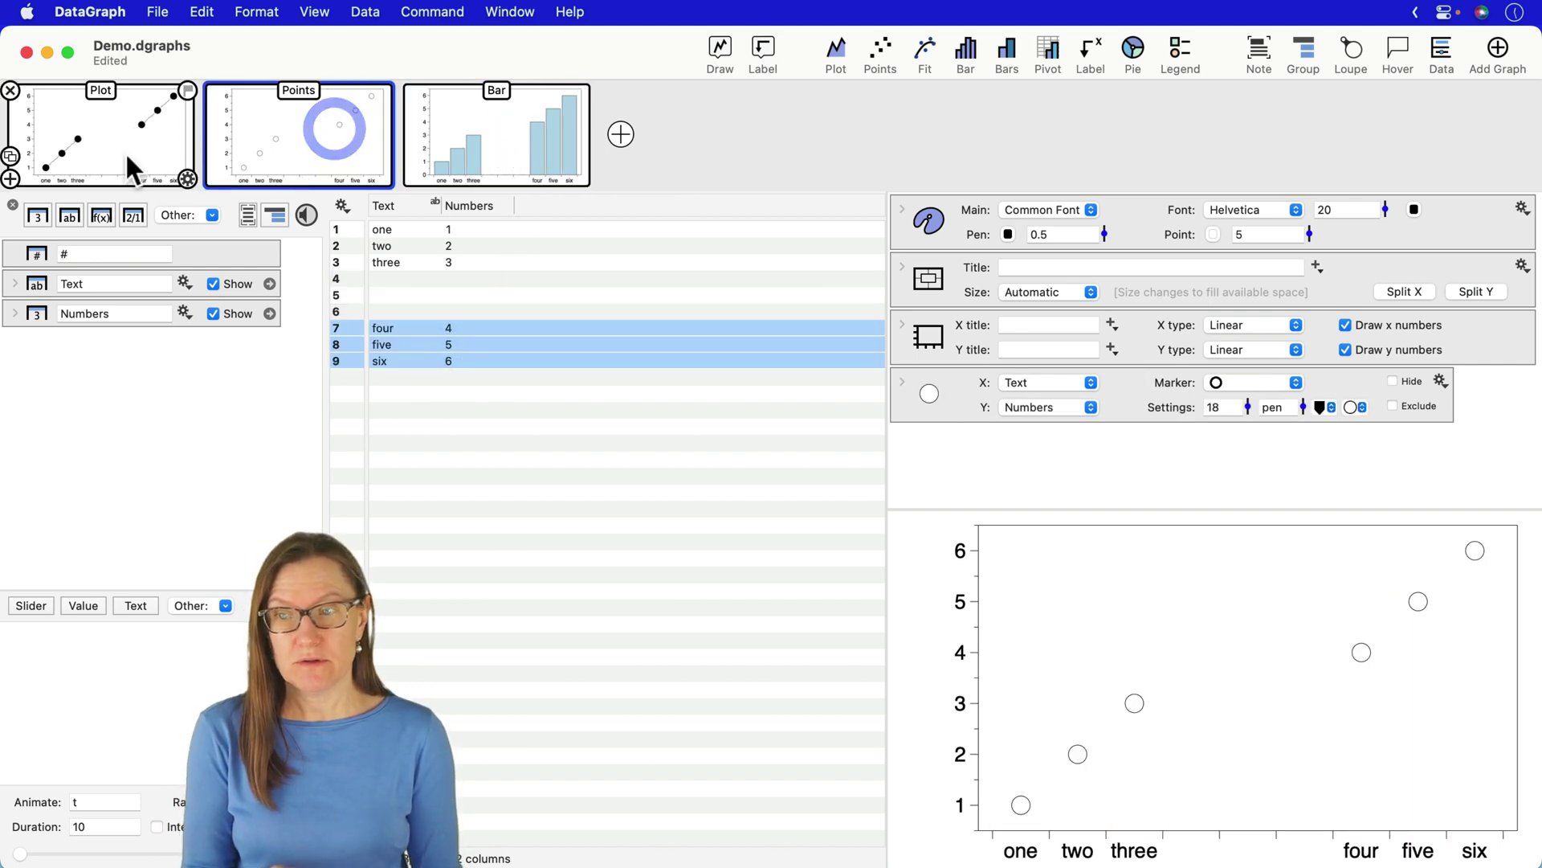
pyautogui.click(127, 156)
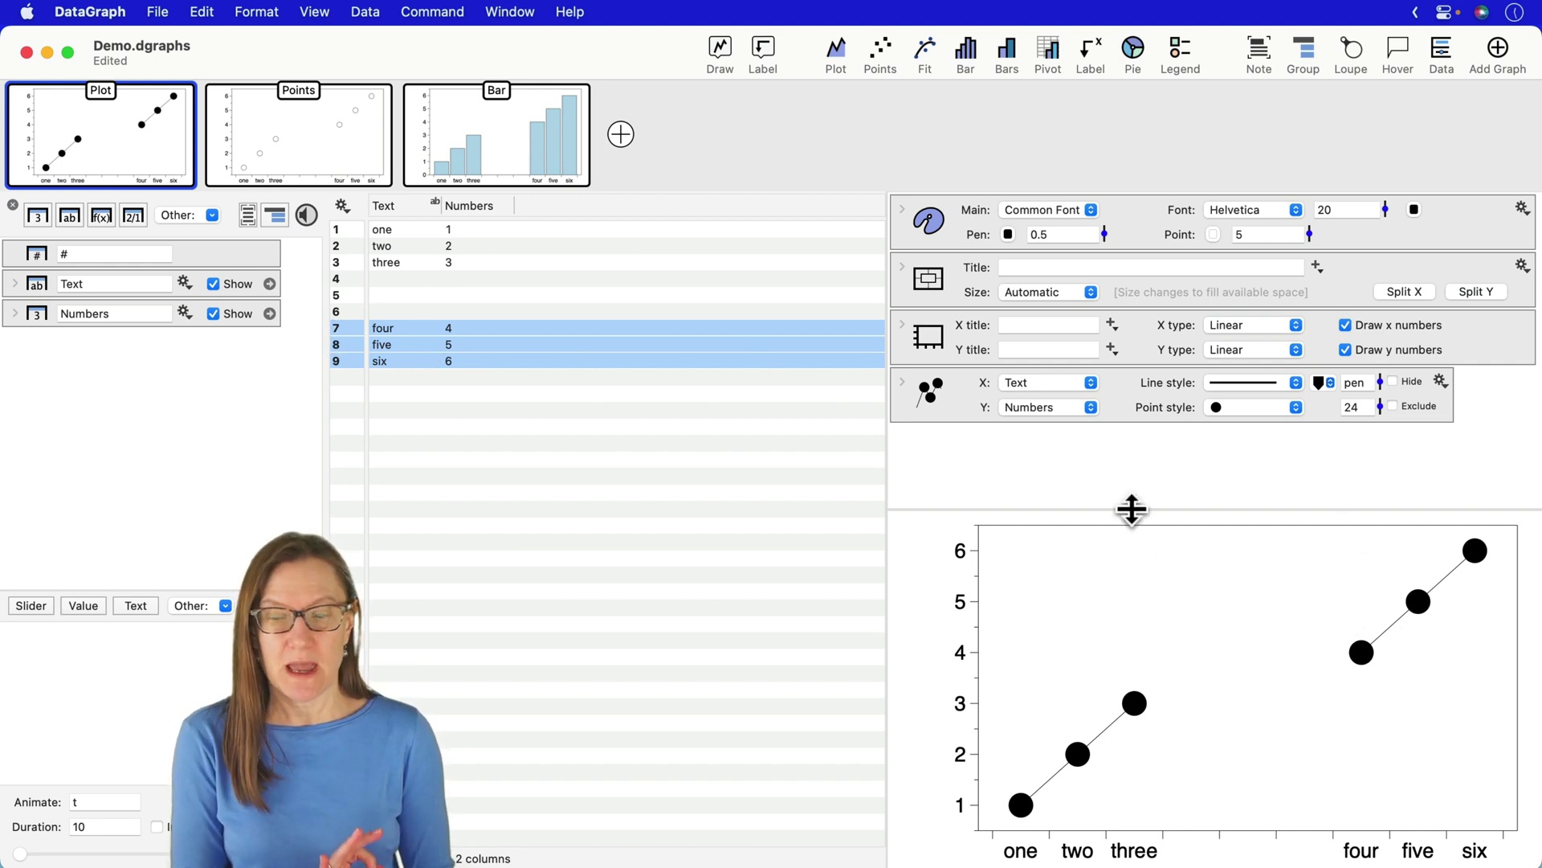
# Toggle the line plot's X between # and Text, then move rows four to six back after three
pyautogui.click(1045, 384)
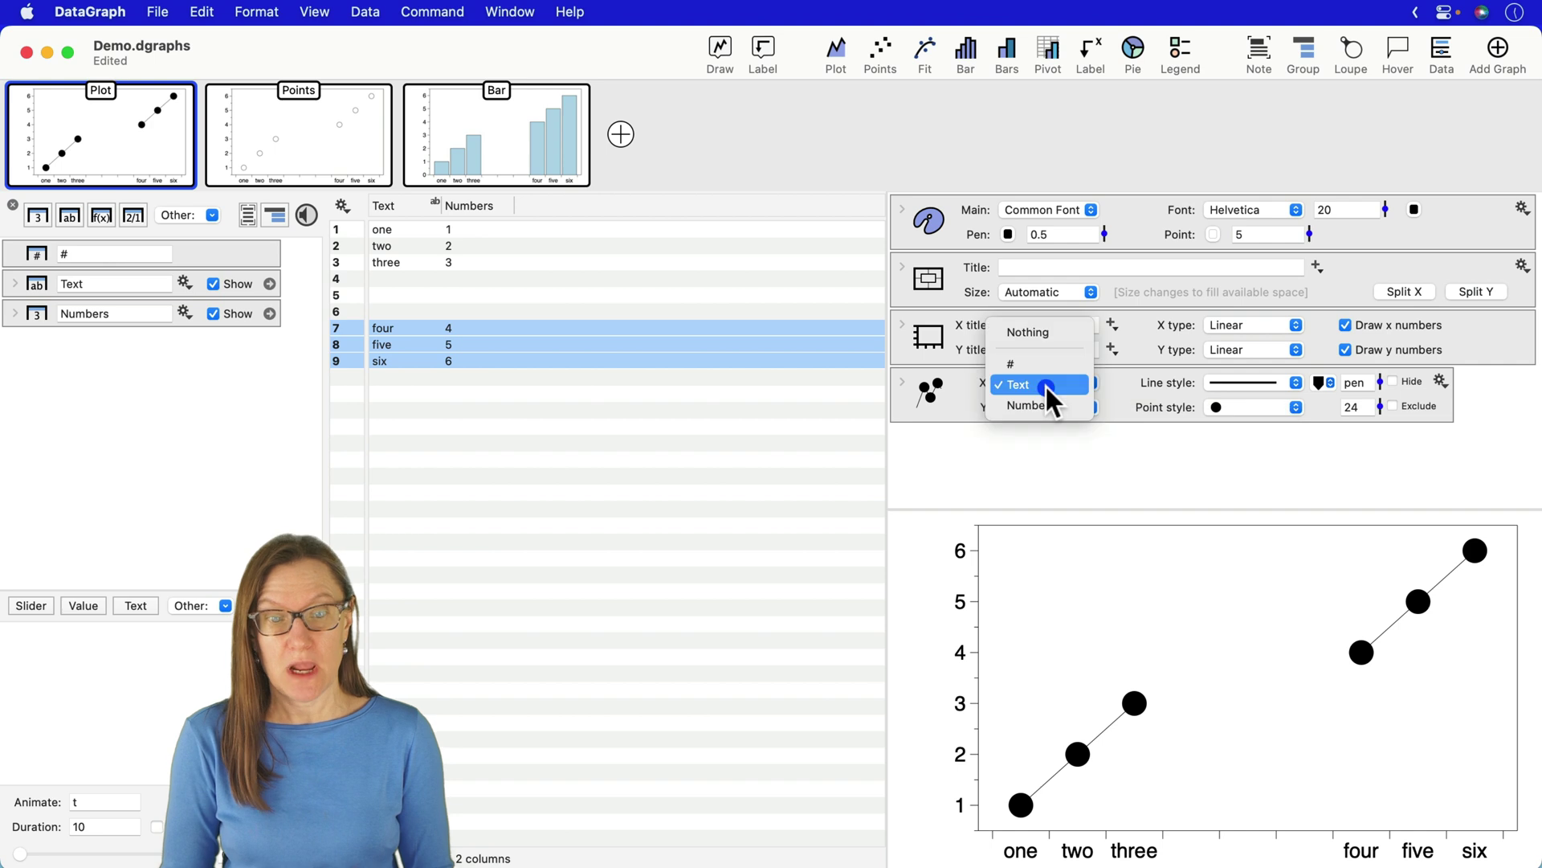
pyautogui.click(1043, 366)
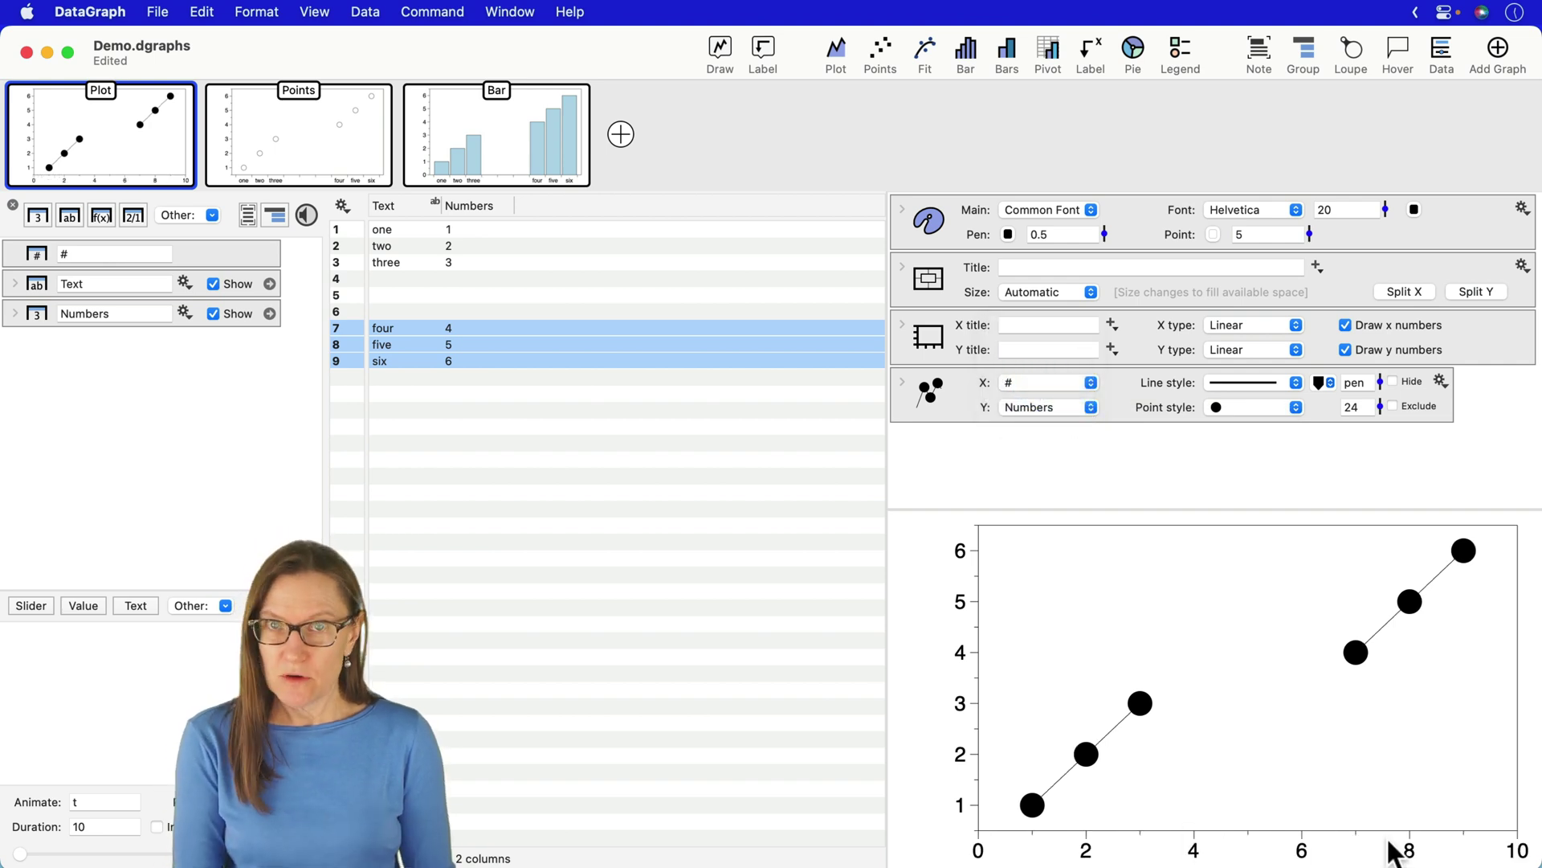
pyautogui.click(1020, 379)
pyautogui.click(1025, 404)
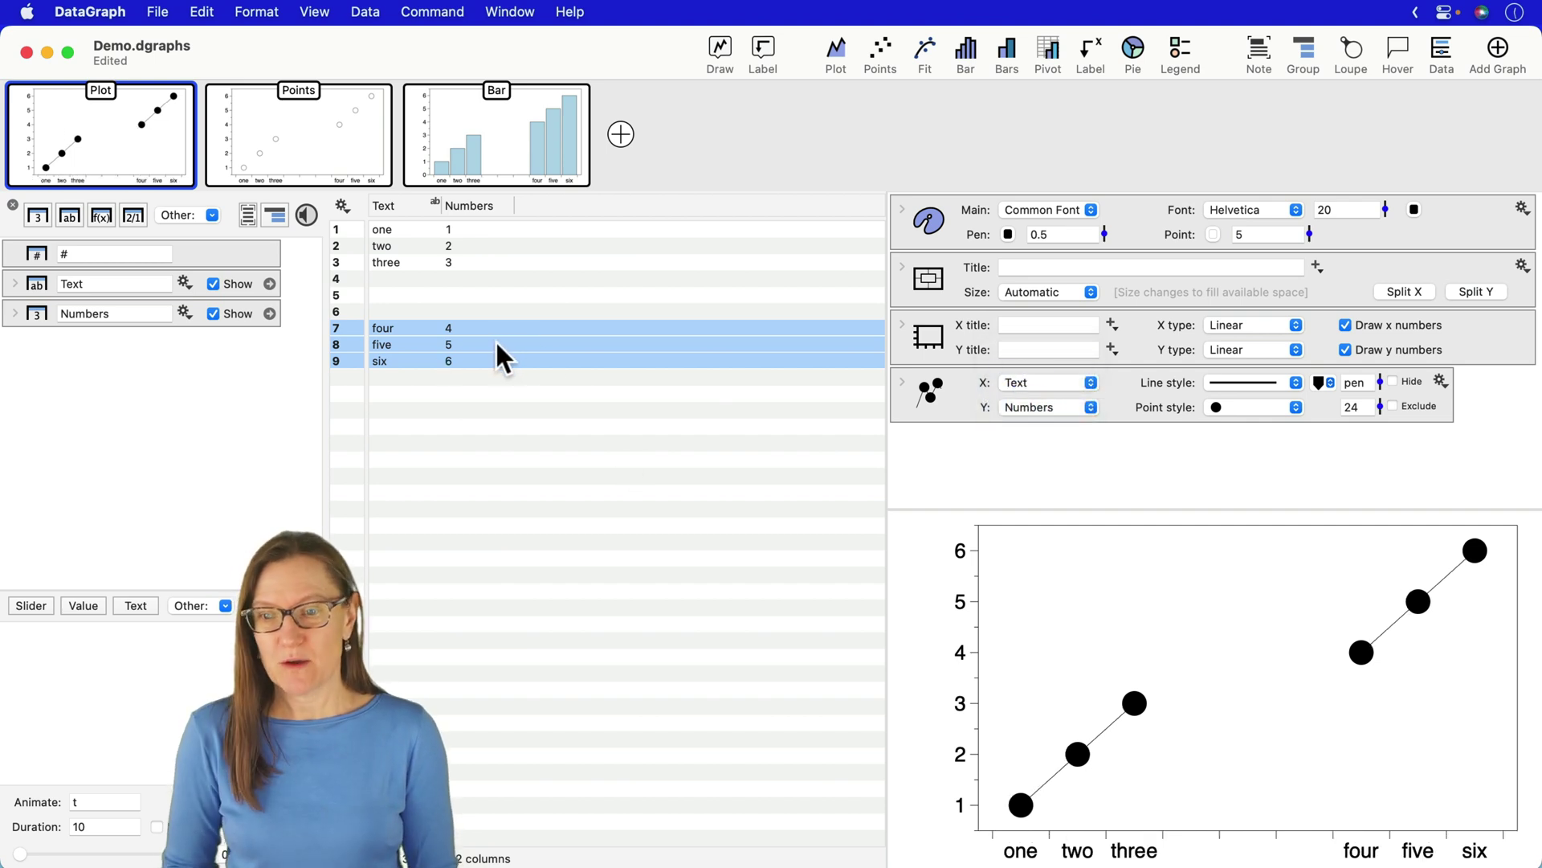
pyautogui.moveTo(499, 354); pyautogui.dragTo(543, 267)
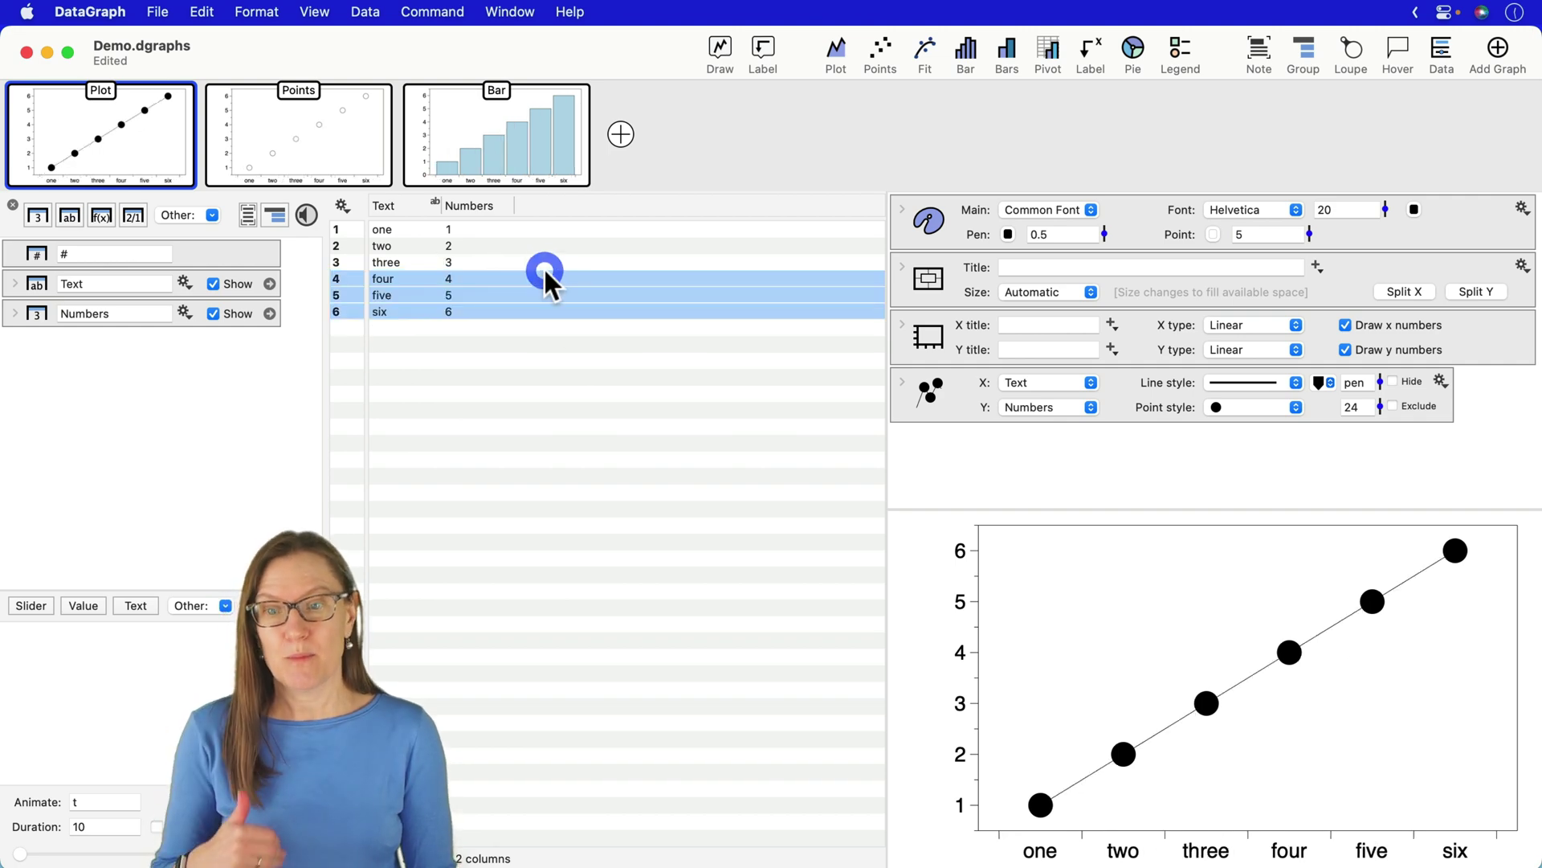
# Convert the Numbers column to a text column
pyautogui.click(612, 444)
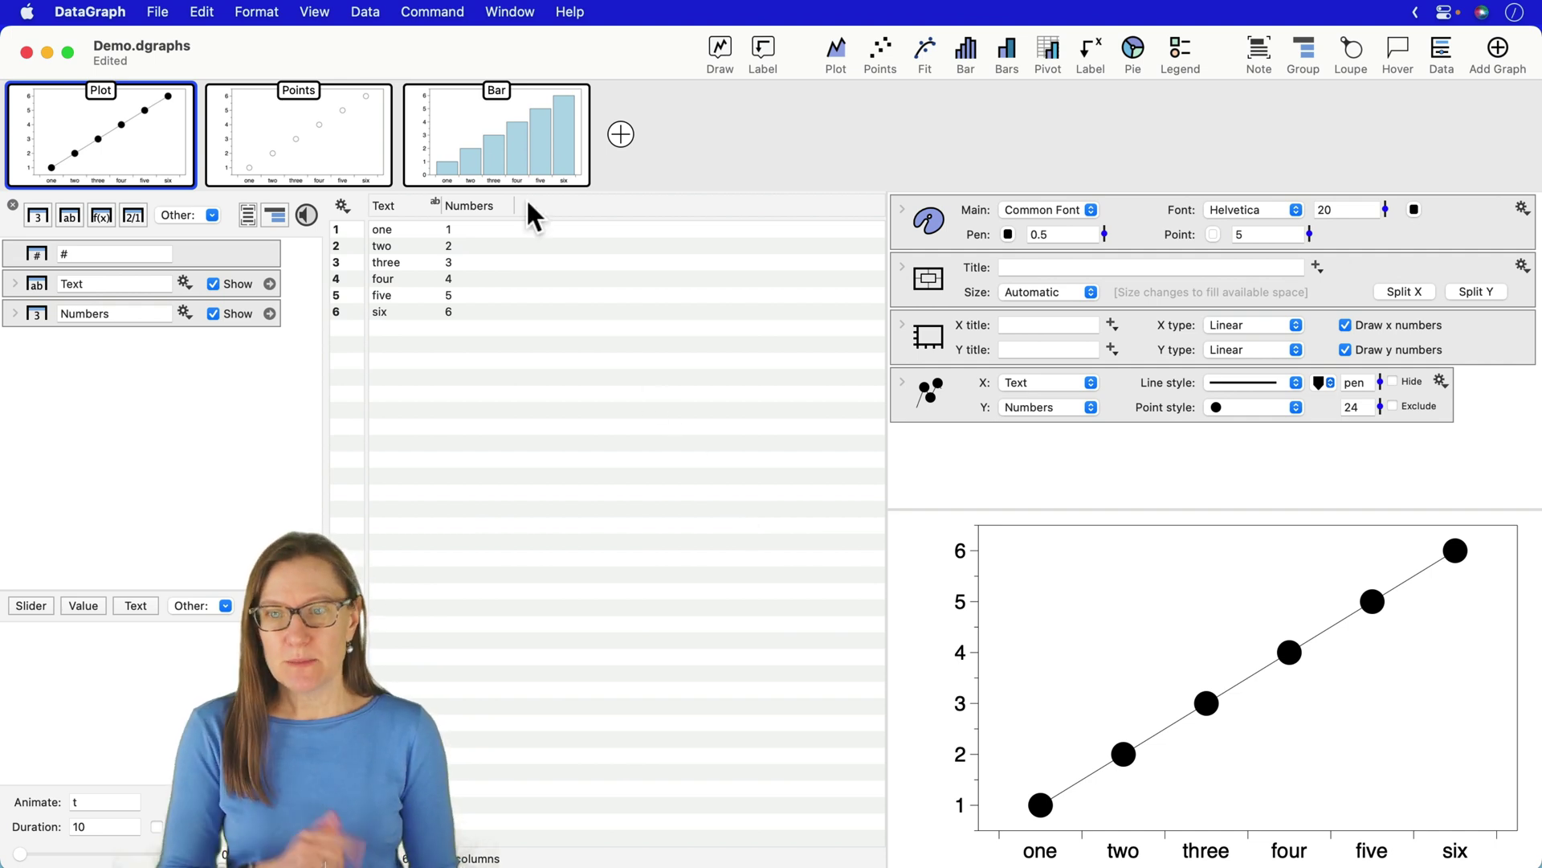
pyautogui.click(476, 204)
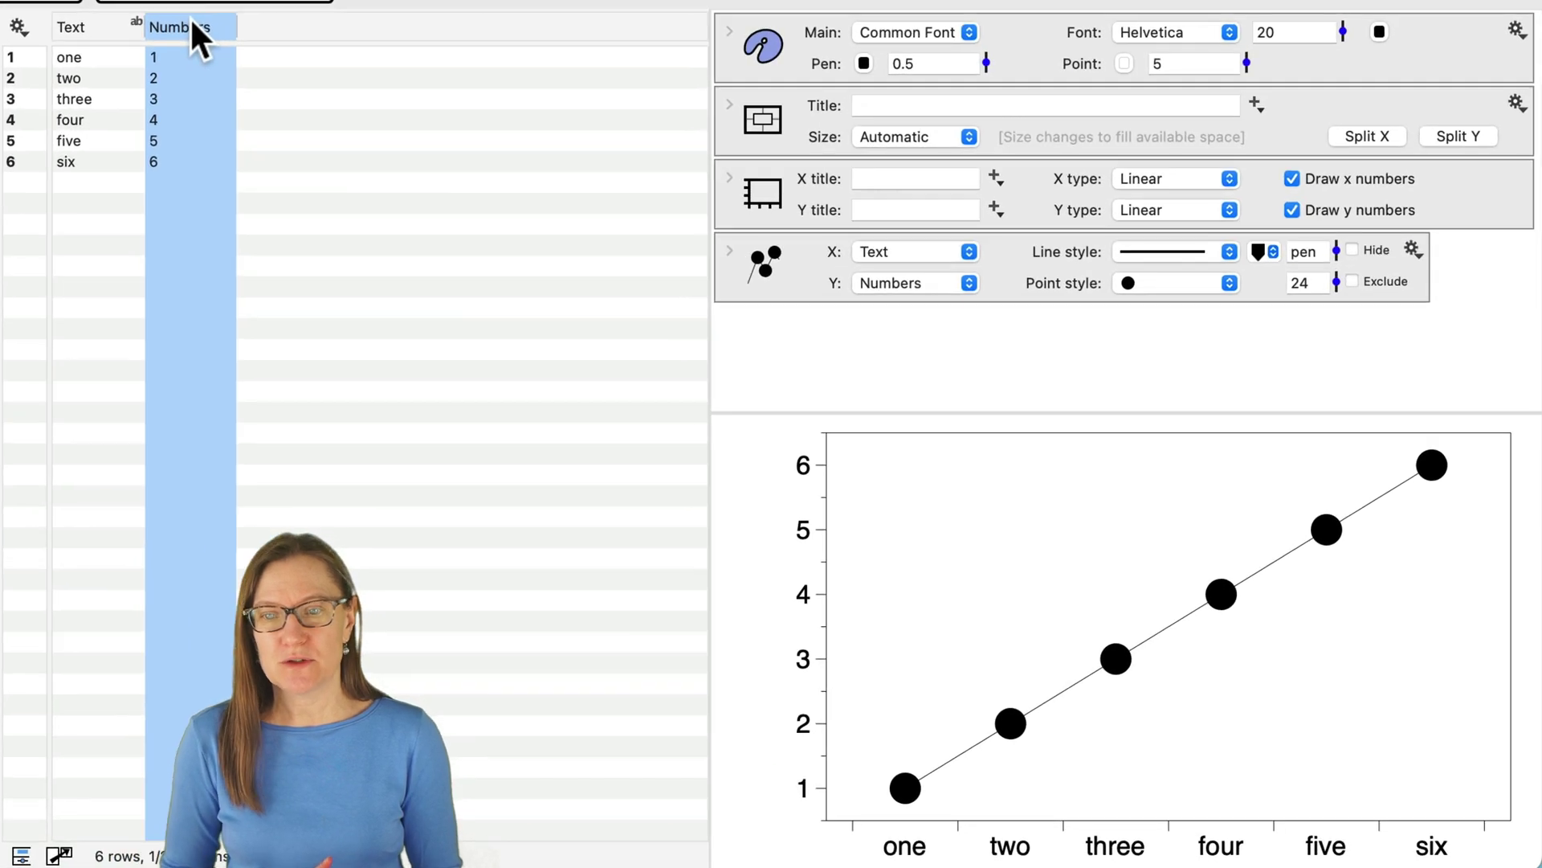
pyautogui.click(477, 201)
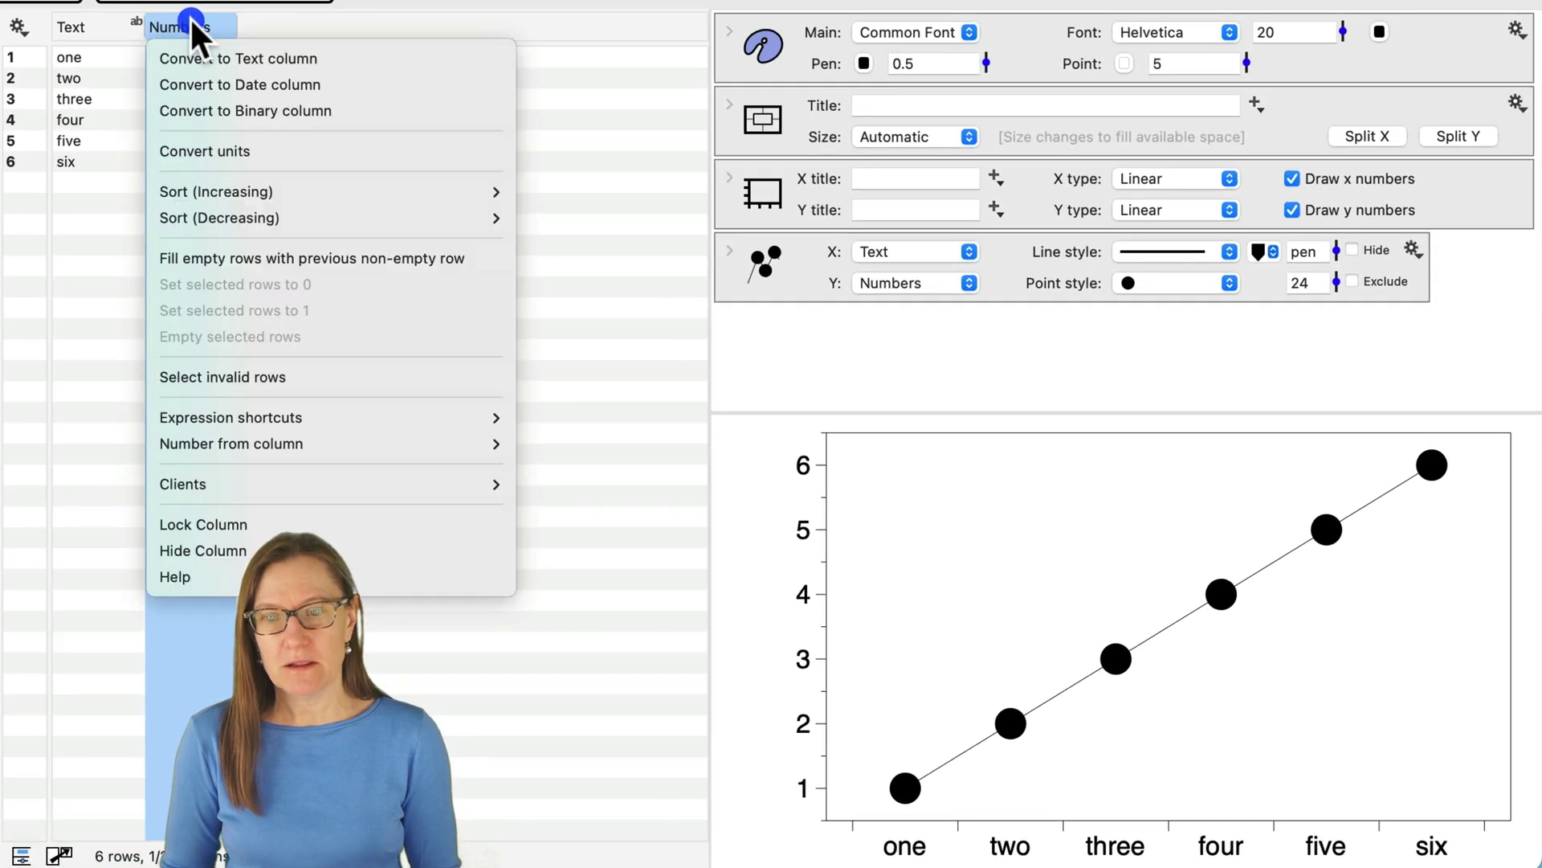
pyautogui.click(229, 58)
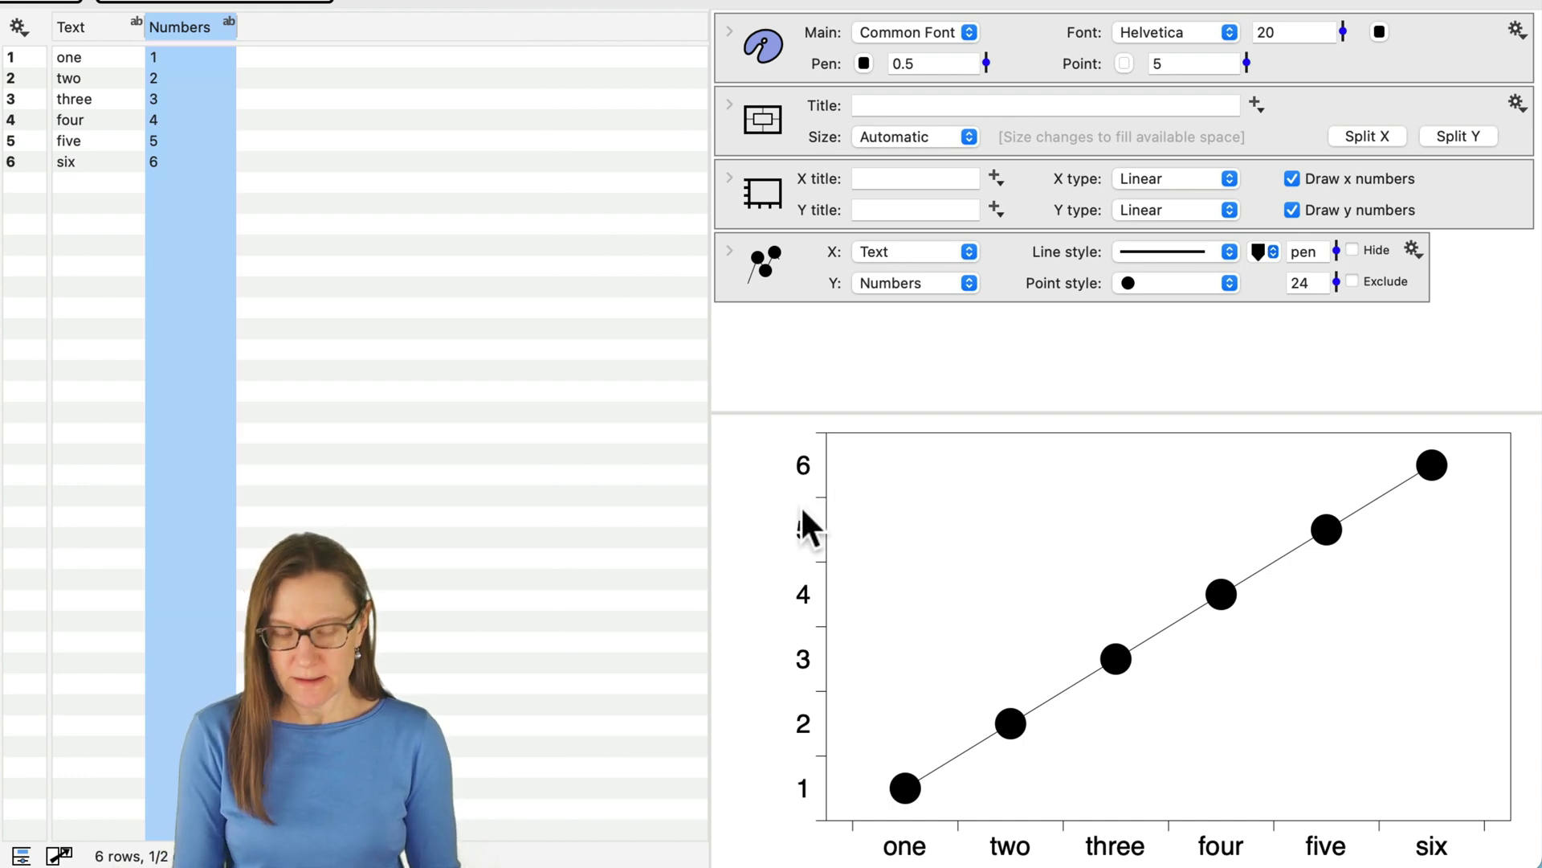
pyautogui.moveTo(800, 505)
pyautogui.mouseDown()
pyautogui.moveTo(842, 497)
pyautogui.moveTo(789, 490)
pyautogui.moveTo(806, 502)
pyautogui.mouseUp()
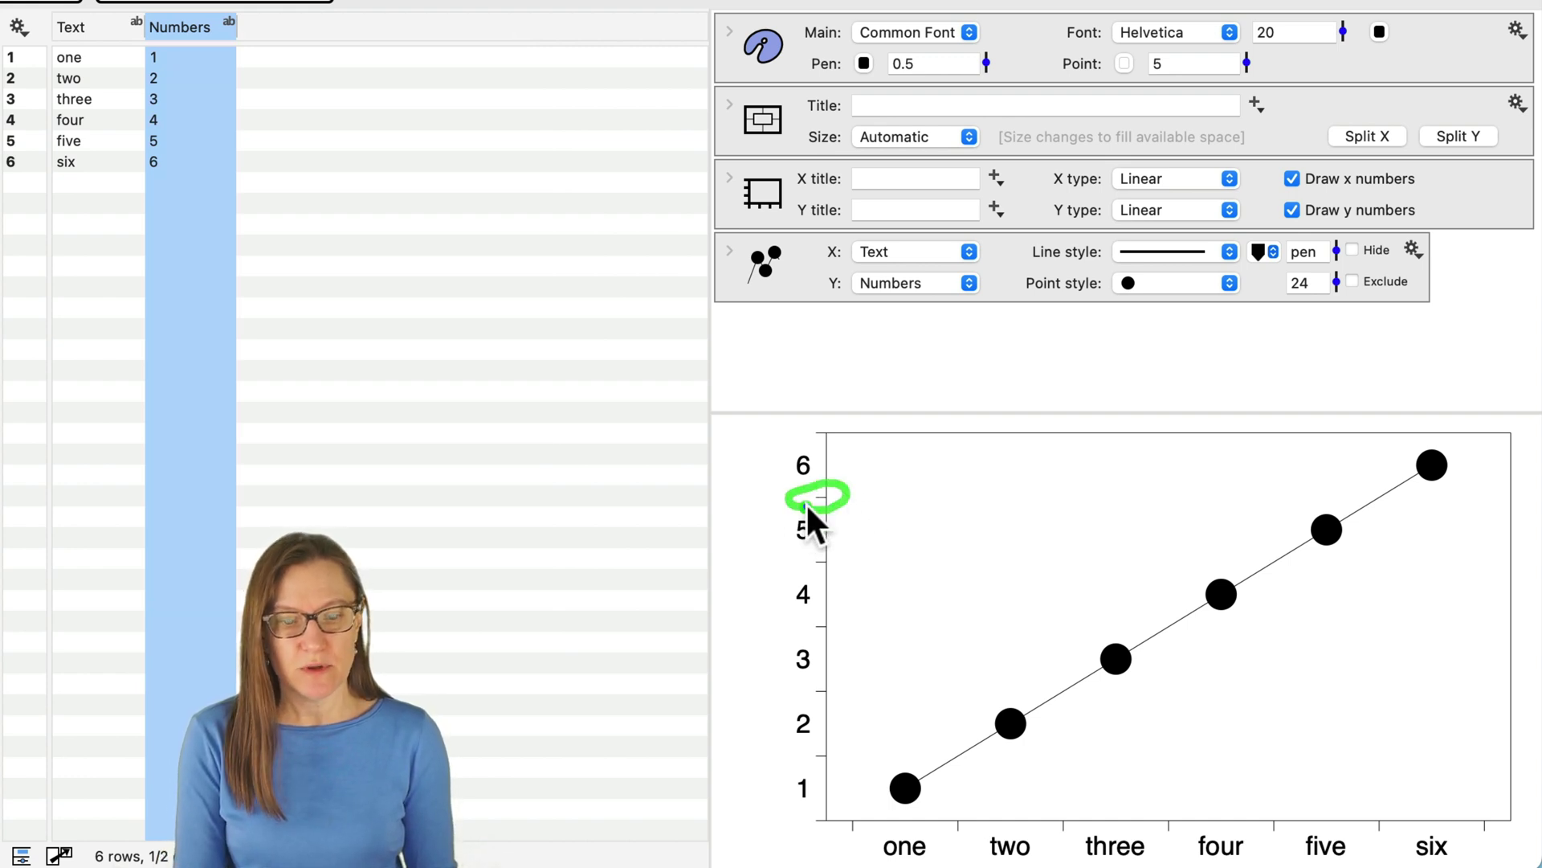
# Change row 6's Numbers value to 'test'
pyautogui.doubleClick(183, 156)
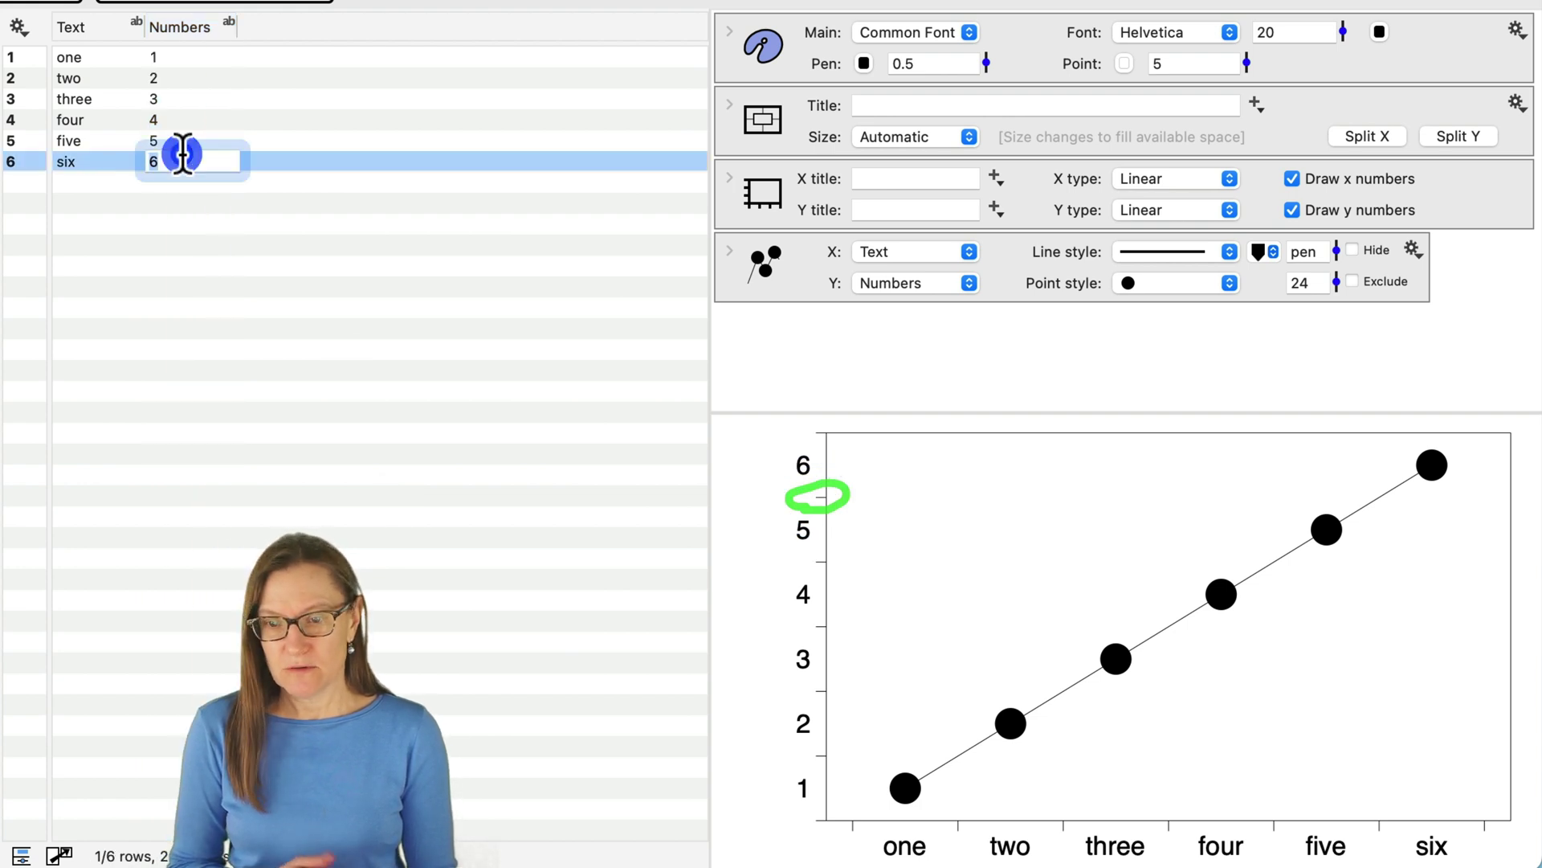
pyautogui.write('te')
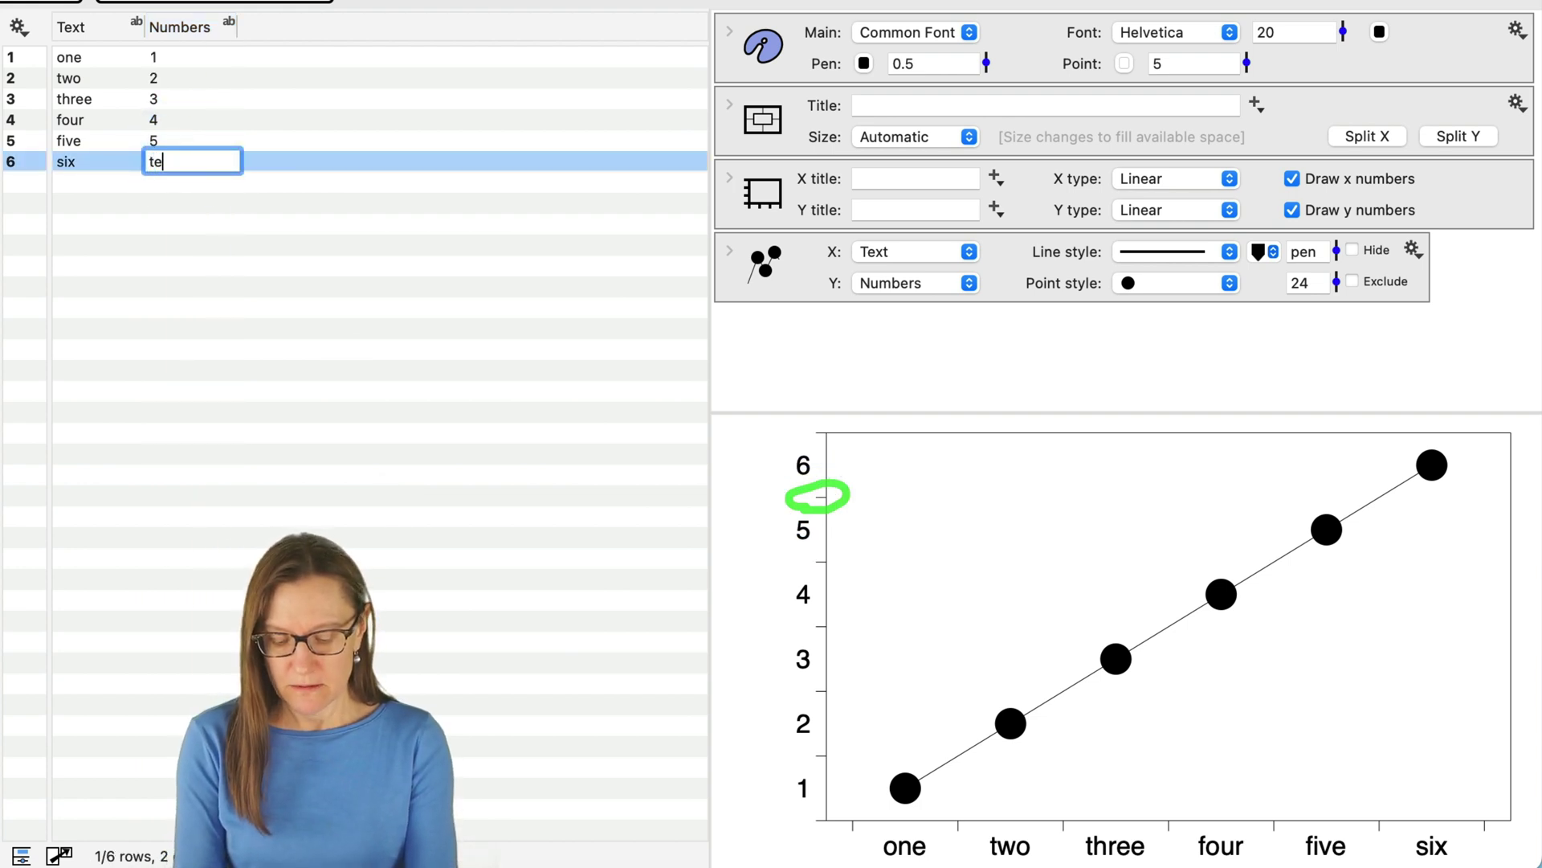
pyautogui.write('st')
pyautogui.press('Return')
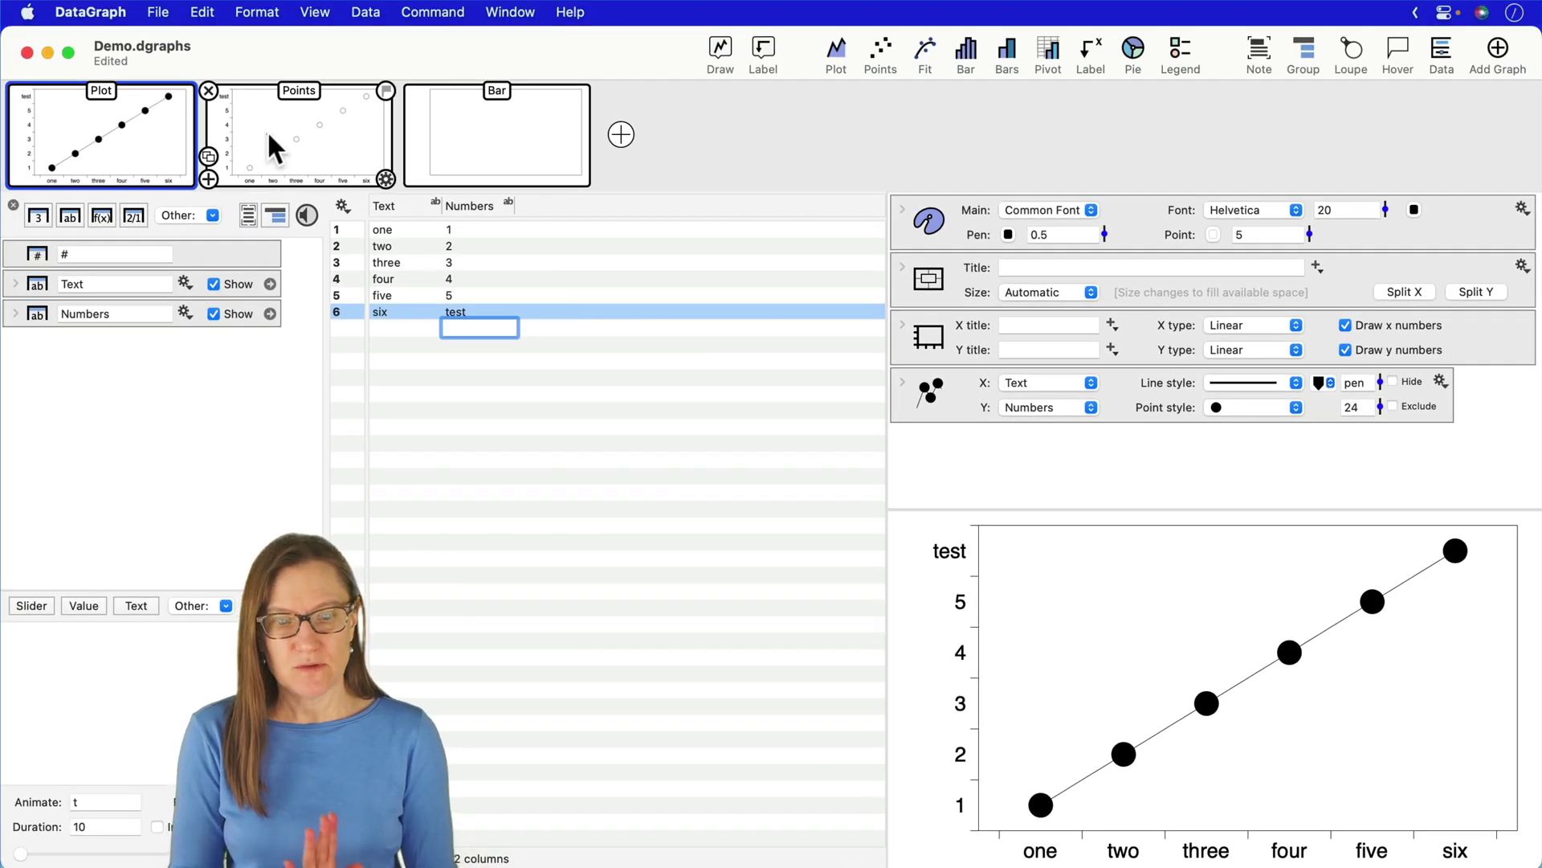
# On the Bar graph, convert the Numbers column back to a numeric column
pyautogui.click(269, 148)
pyautogui.moveTo(488, 123)
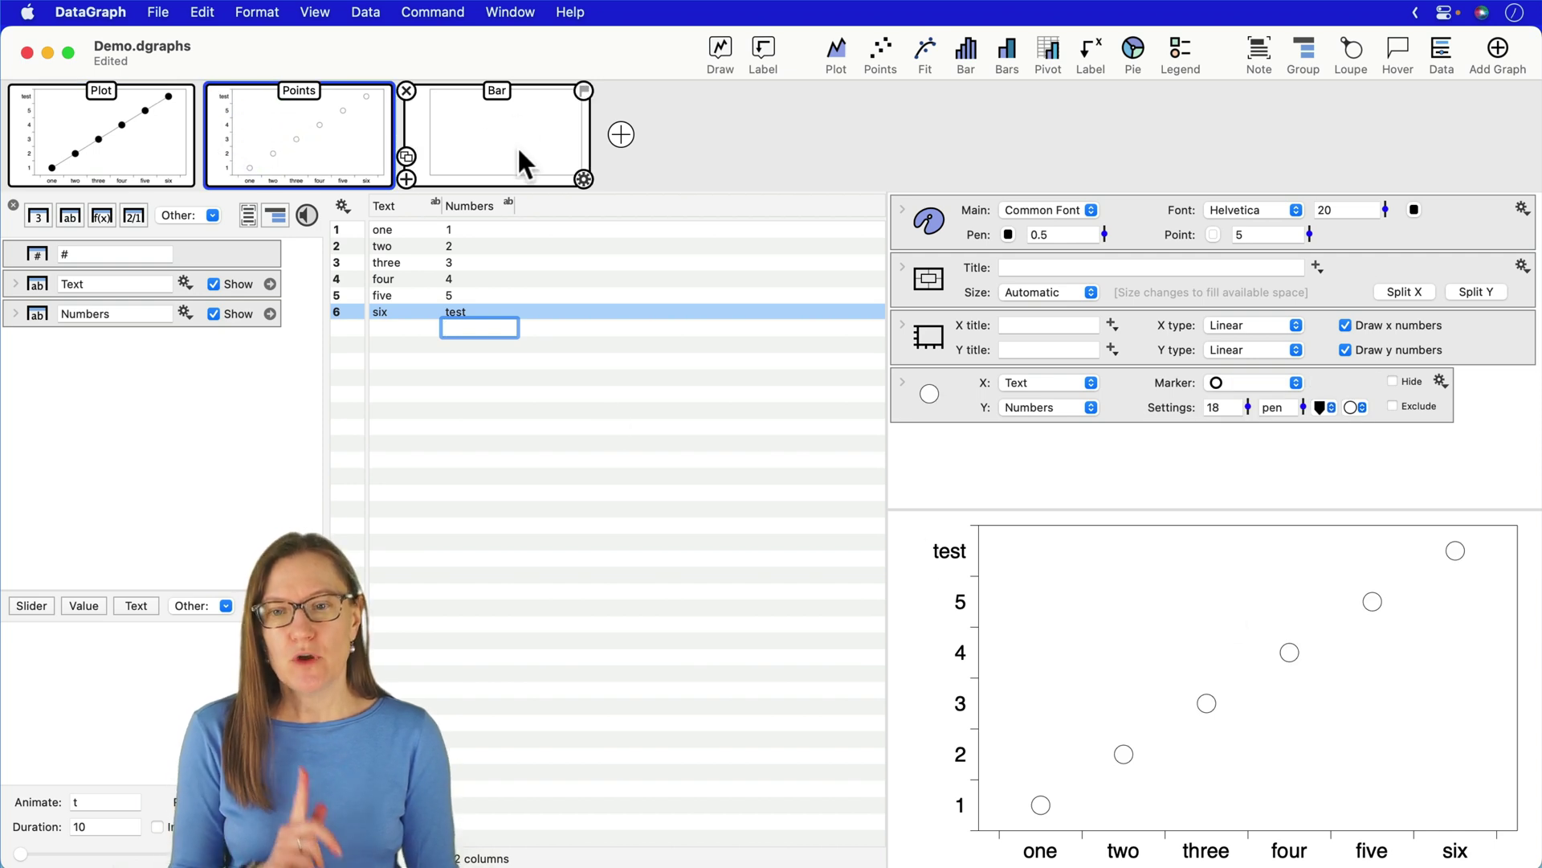
pyautogui.click(519, 151)
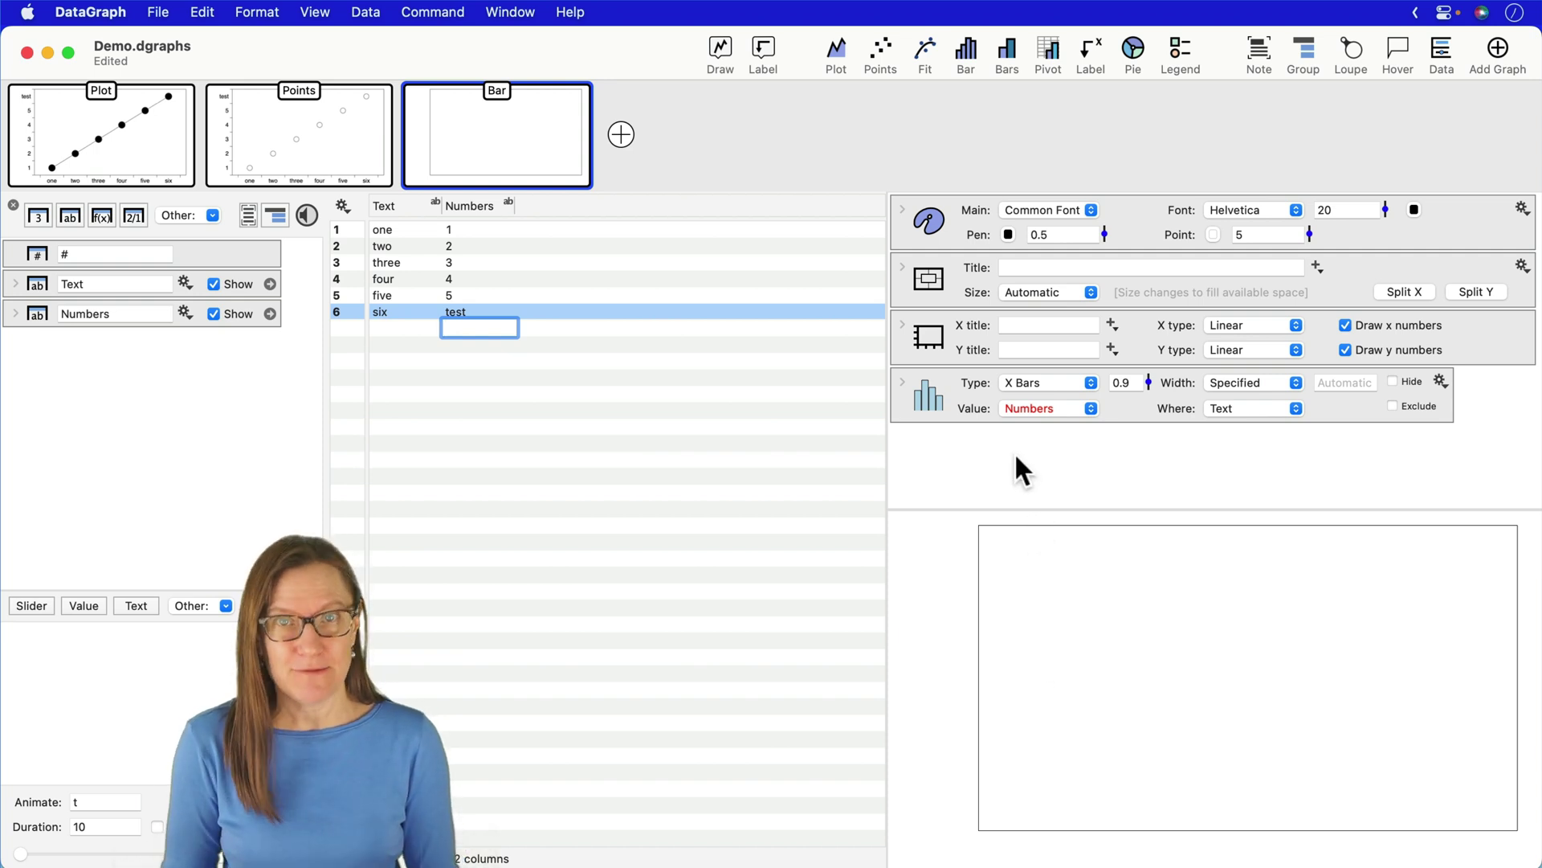
pyautogui.click(486, 205)
pyautogui.click(482, 207)
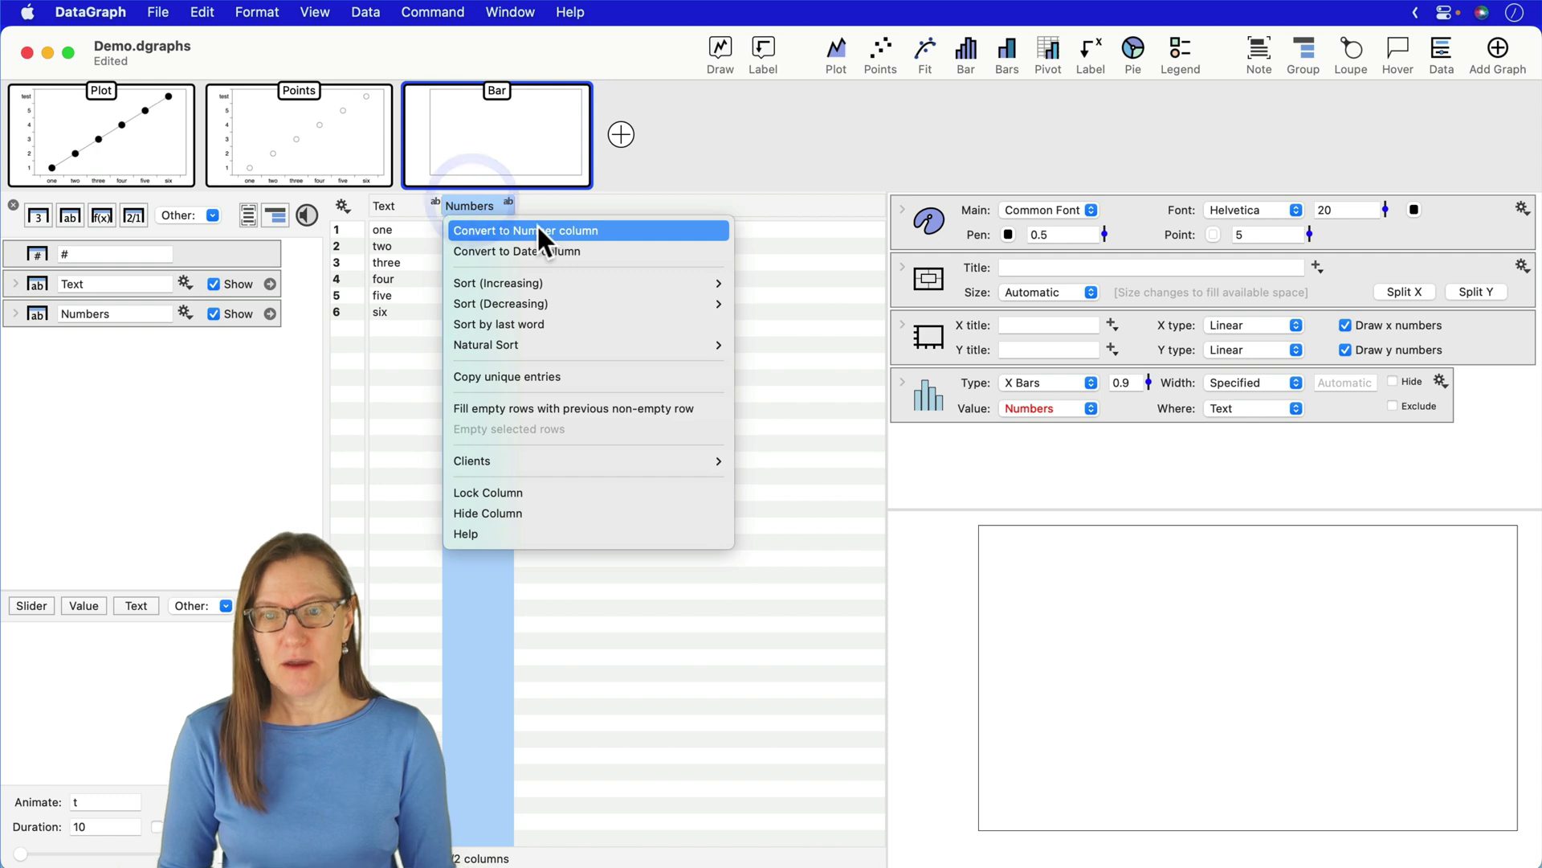
pyautogui.click(537, 228)
pyautogui.click(590, 373)
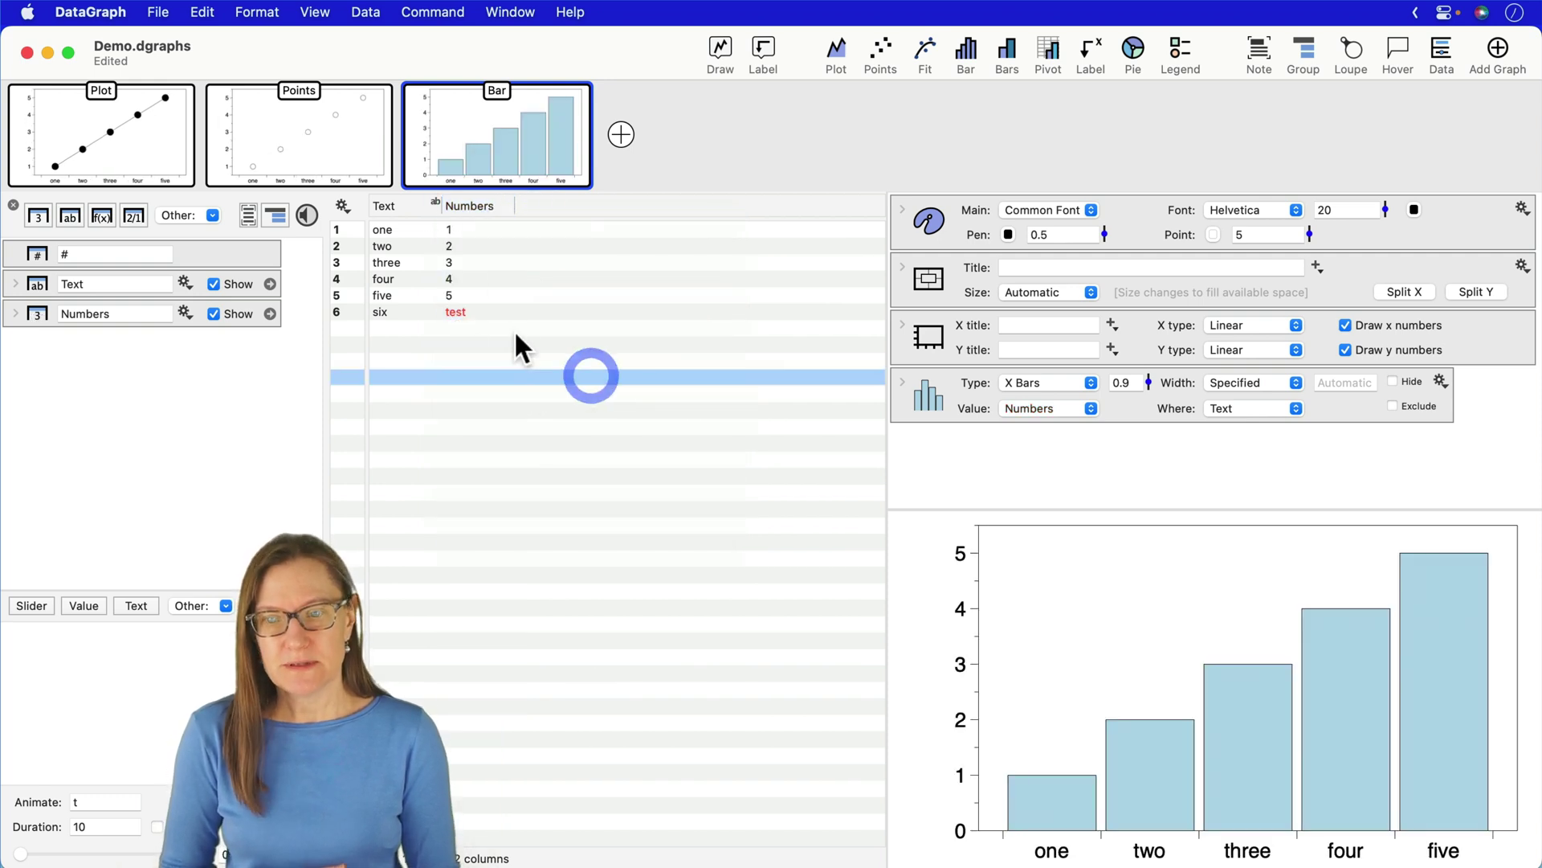
# Restore row 6's Numbers value to 6
pyautogui.click(466, 314)
pyautogui.click(466, 313)
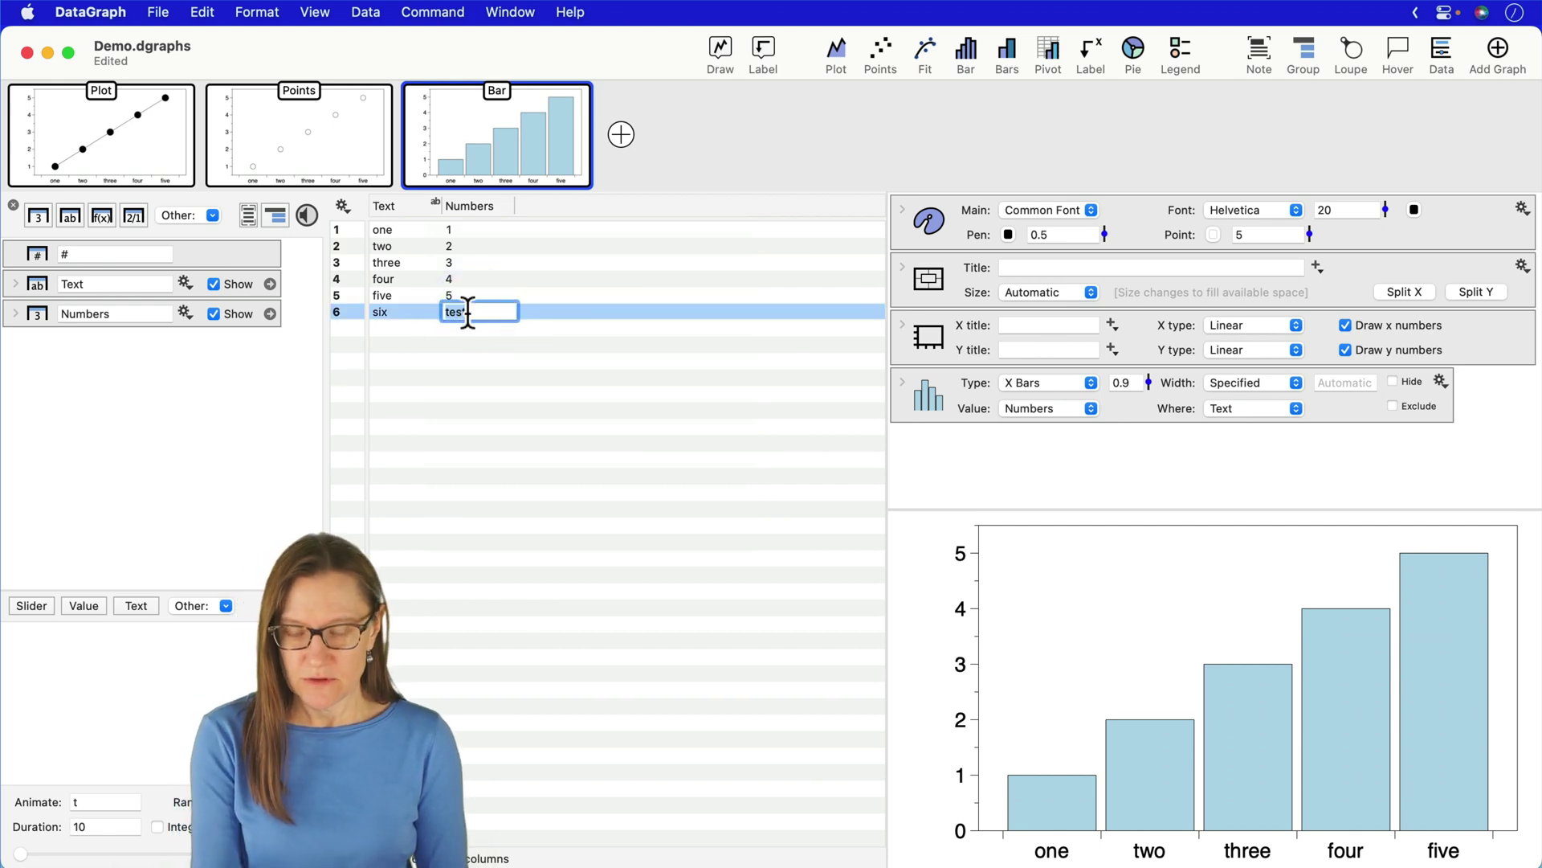
pyautogui.write('6')
pyautogui.click(485, 424)
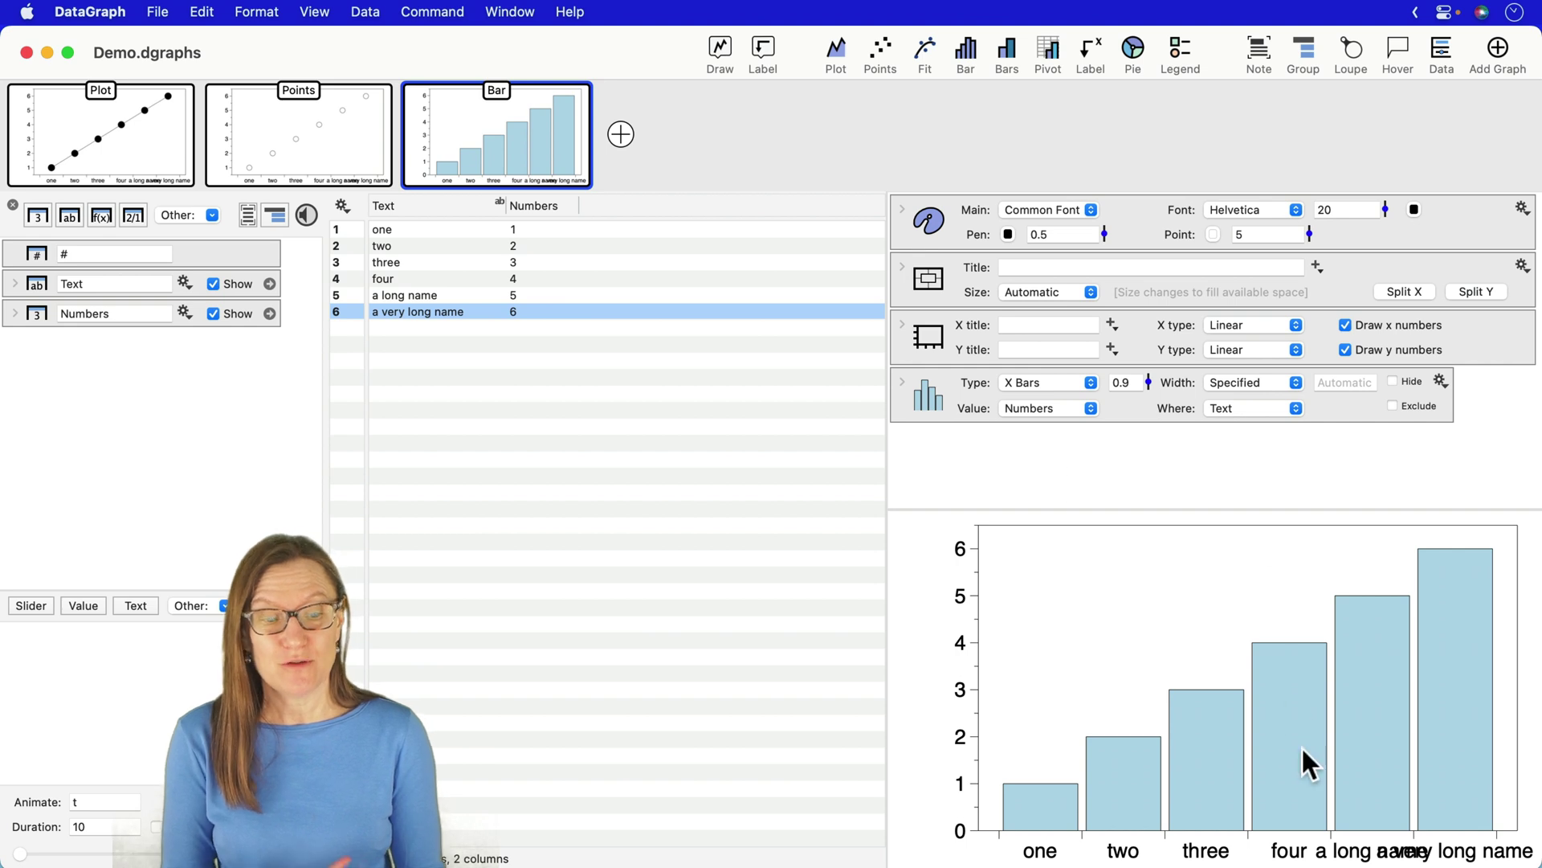
# Give the Bar graph a specified 5in by 3in size and 12-point font, and expand the axis settings
pyautogui.click(399, 295)
pyautogui.click(398, 311)
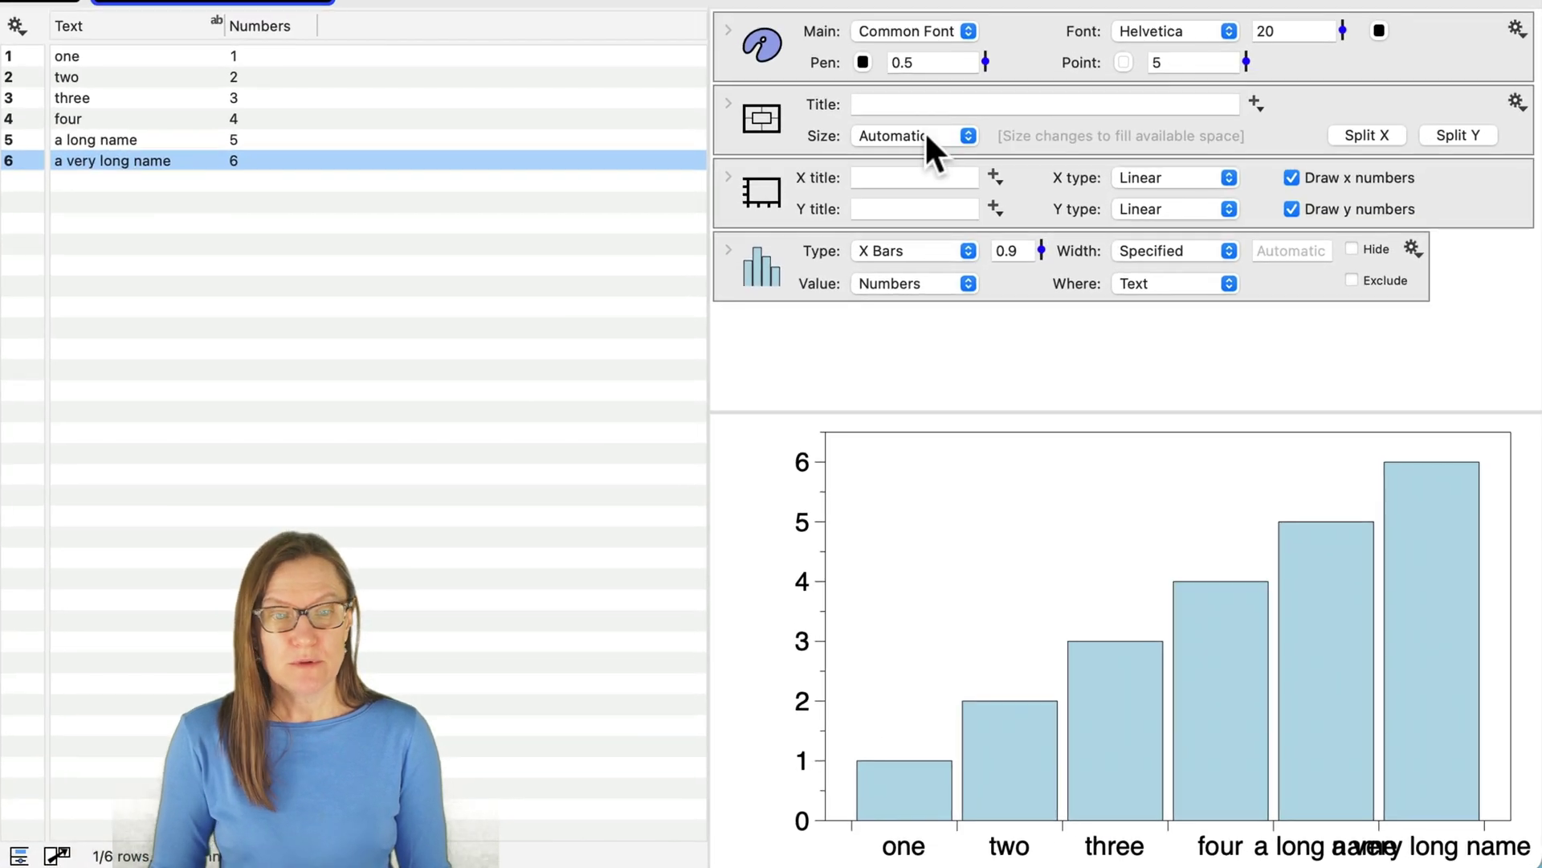
pyautogui.click(1054, 291)
pyautogui.click(923, 156)
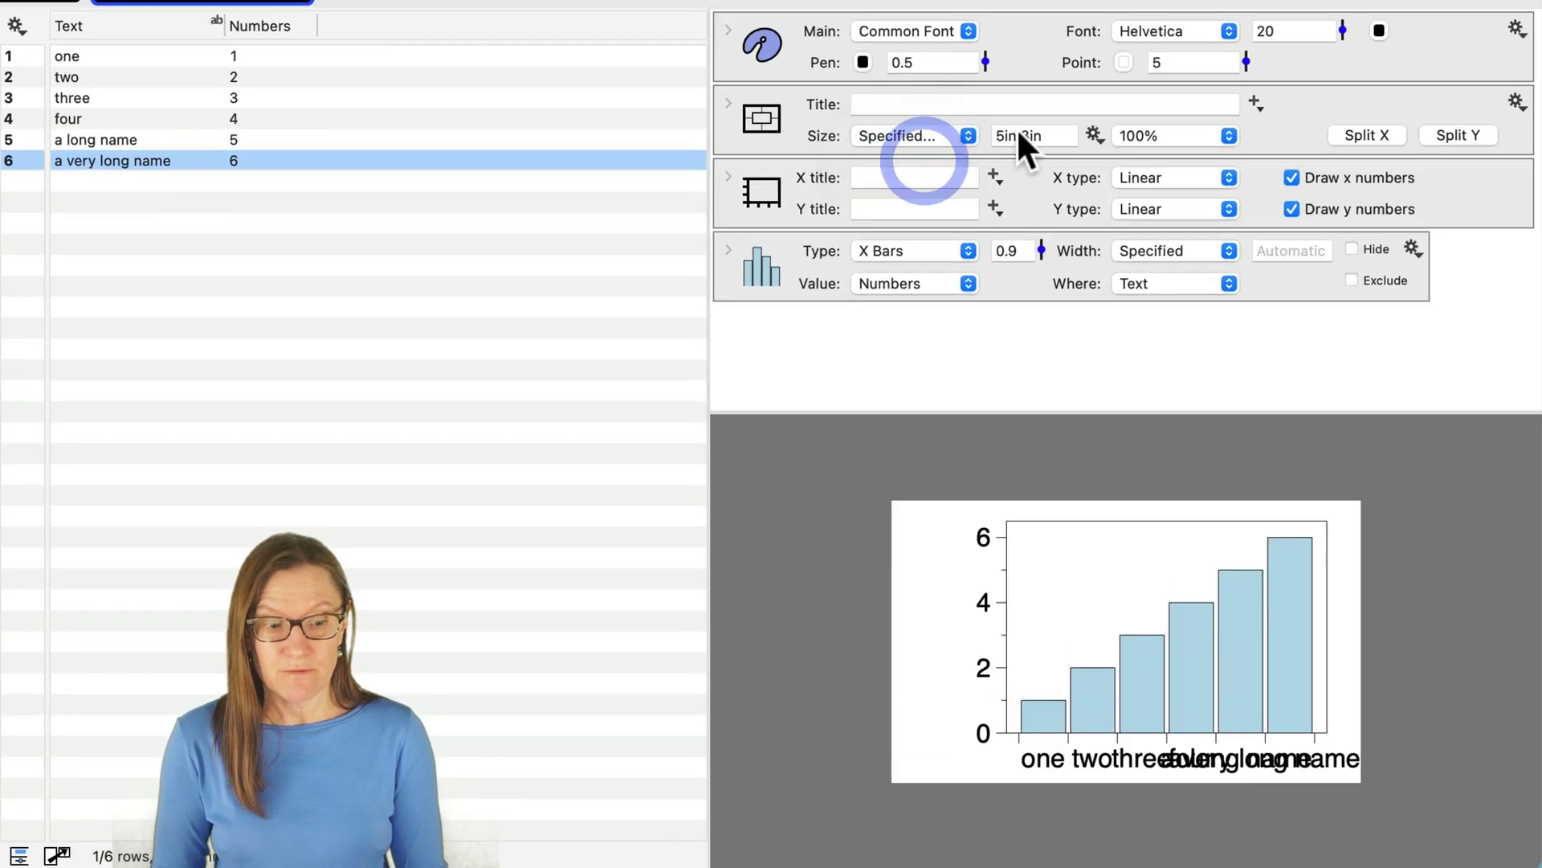
pyautogui.moveTo(1344, 30); pyautogui.dragTo(1344, 46)
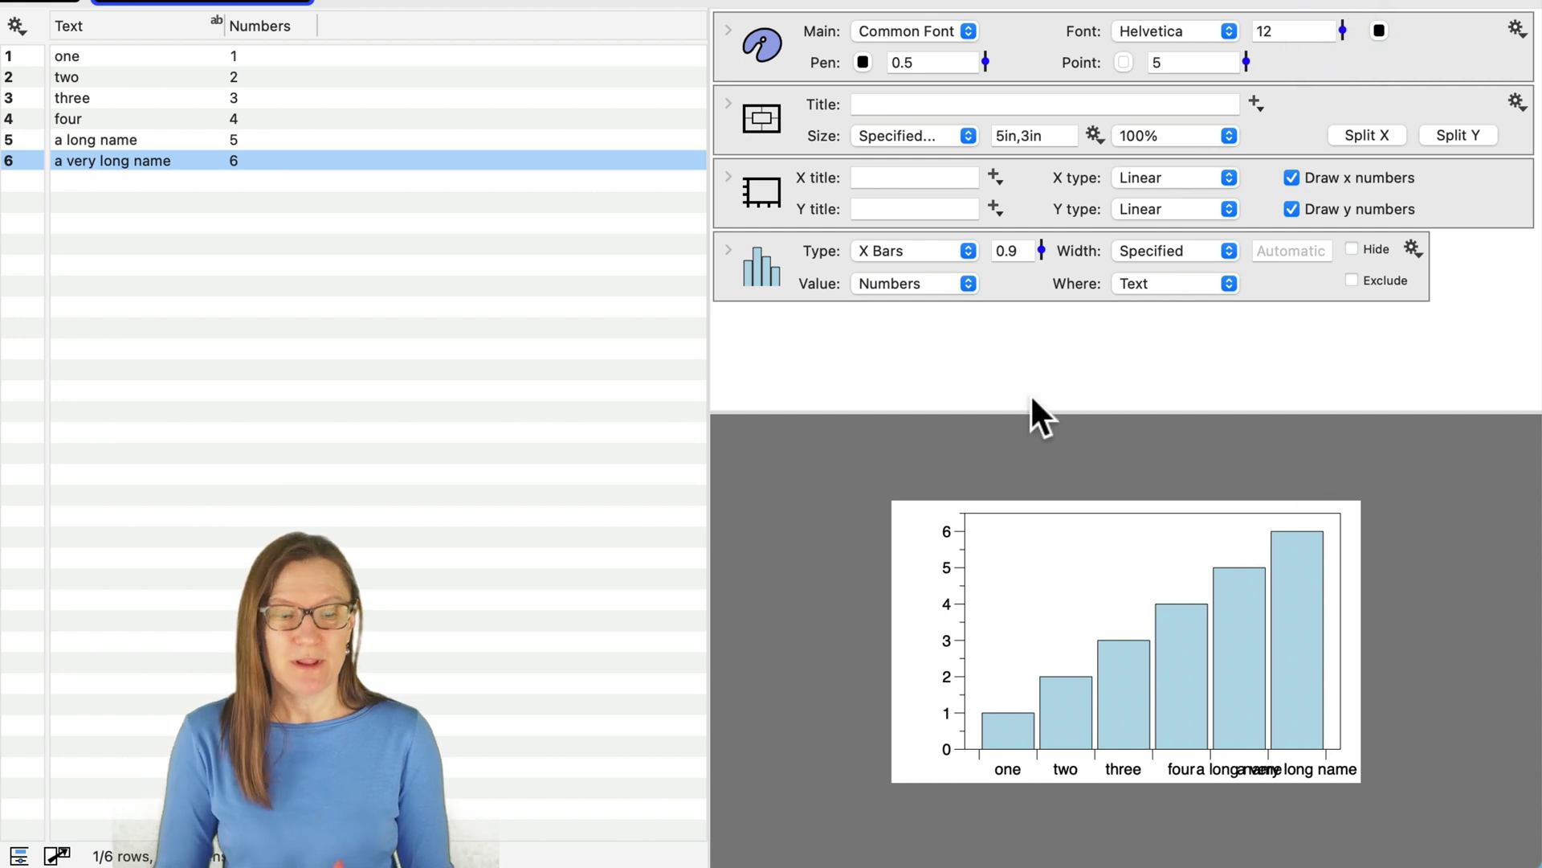
pyautogui.click(729, 174)
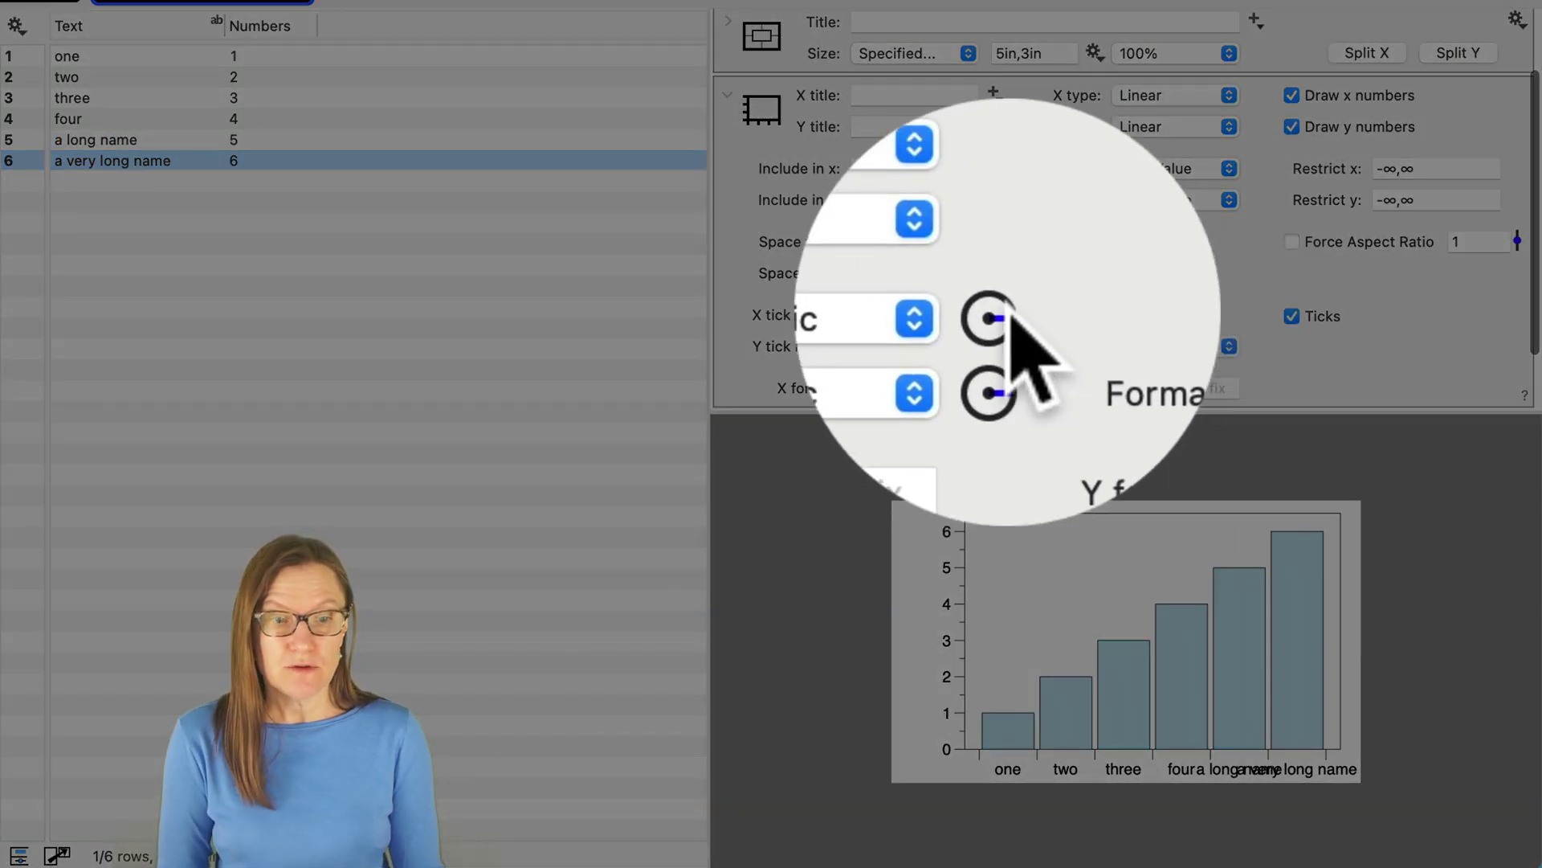
# Rotate the X tick label angle so the Bar graph's labels slant diagonally
pyautogui.click(1004, 314)
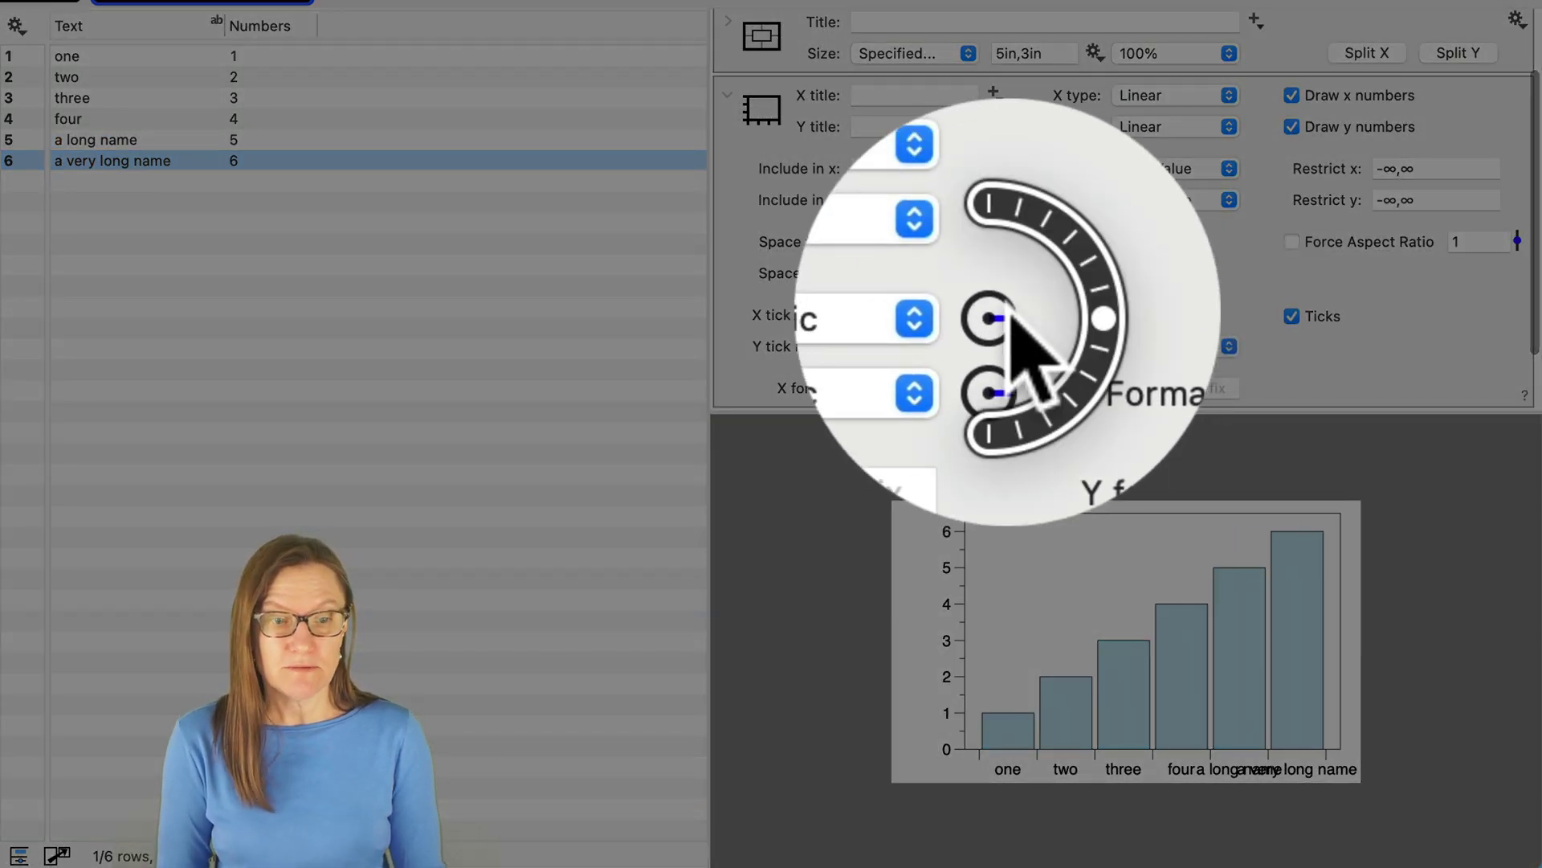
pyautogui.moveTo(1011, 315); pyautogui.dragTo(1021, 294)
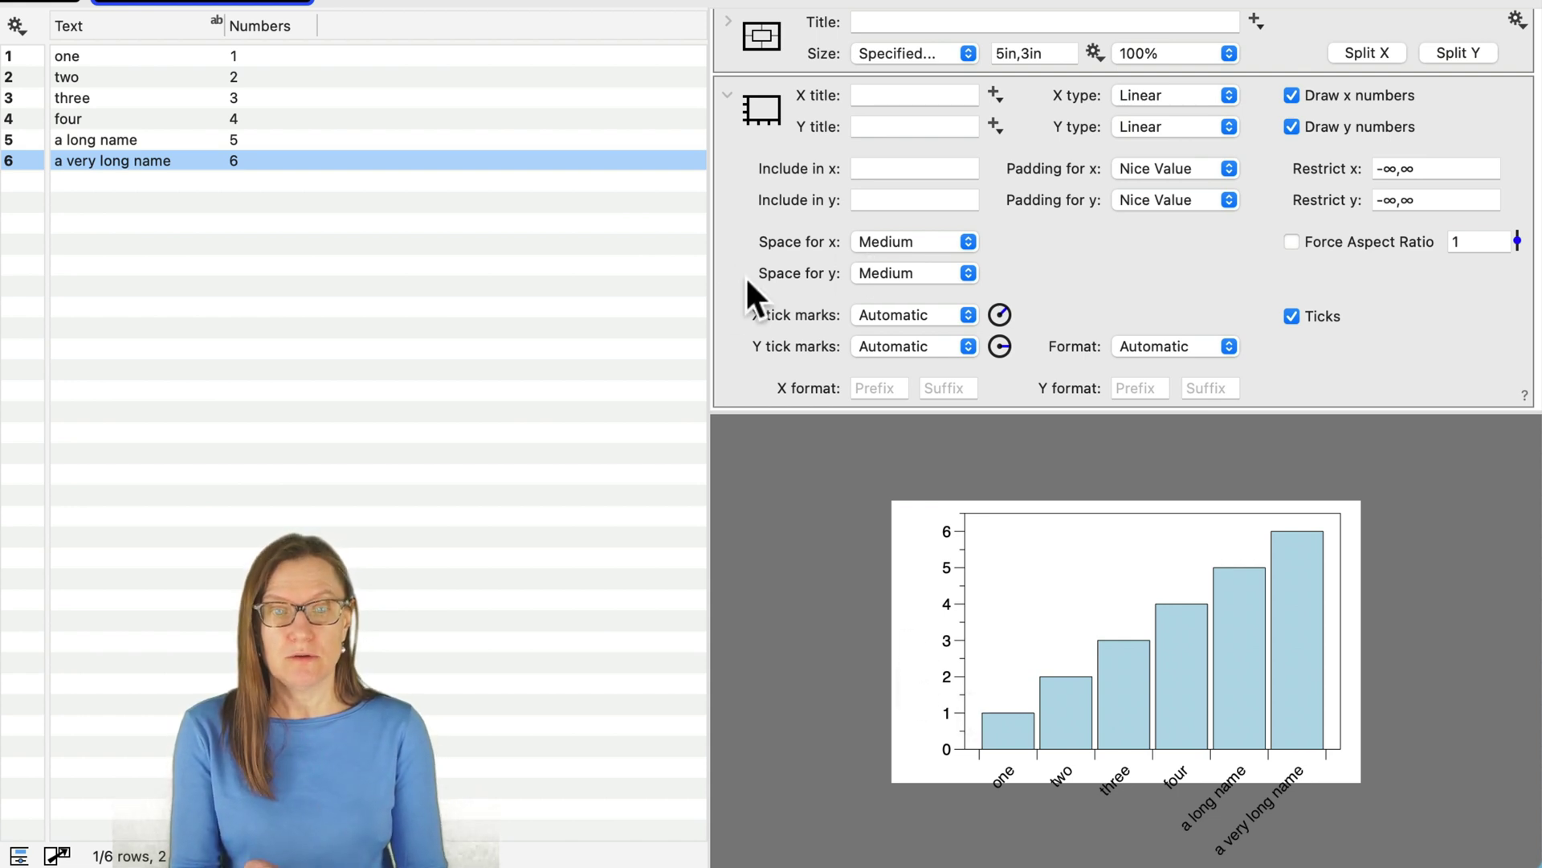
# Try Extra Wide y and Extra high x label space, then return y space to Medium
pyautogui.click(903, 272)
pyautogui.click(895, 319)
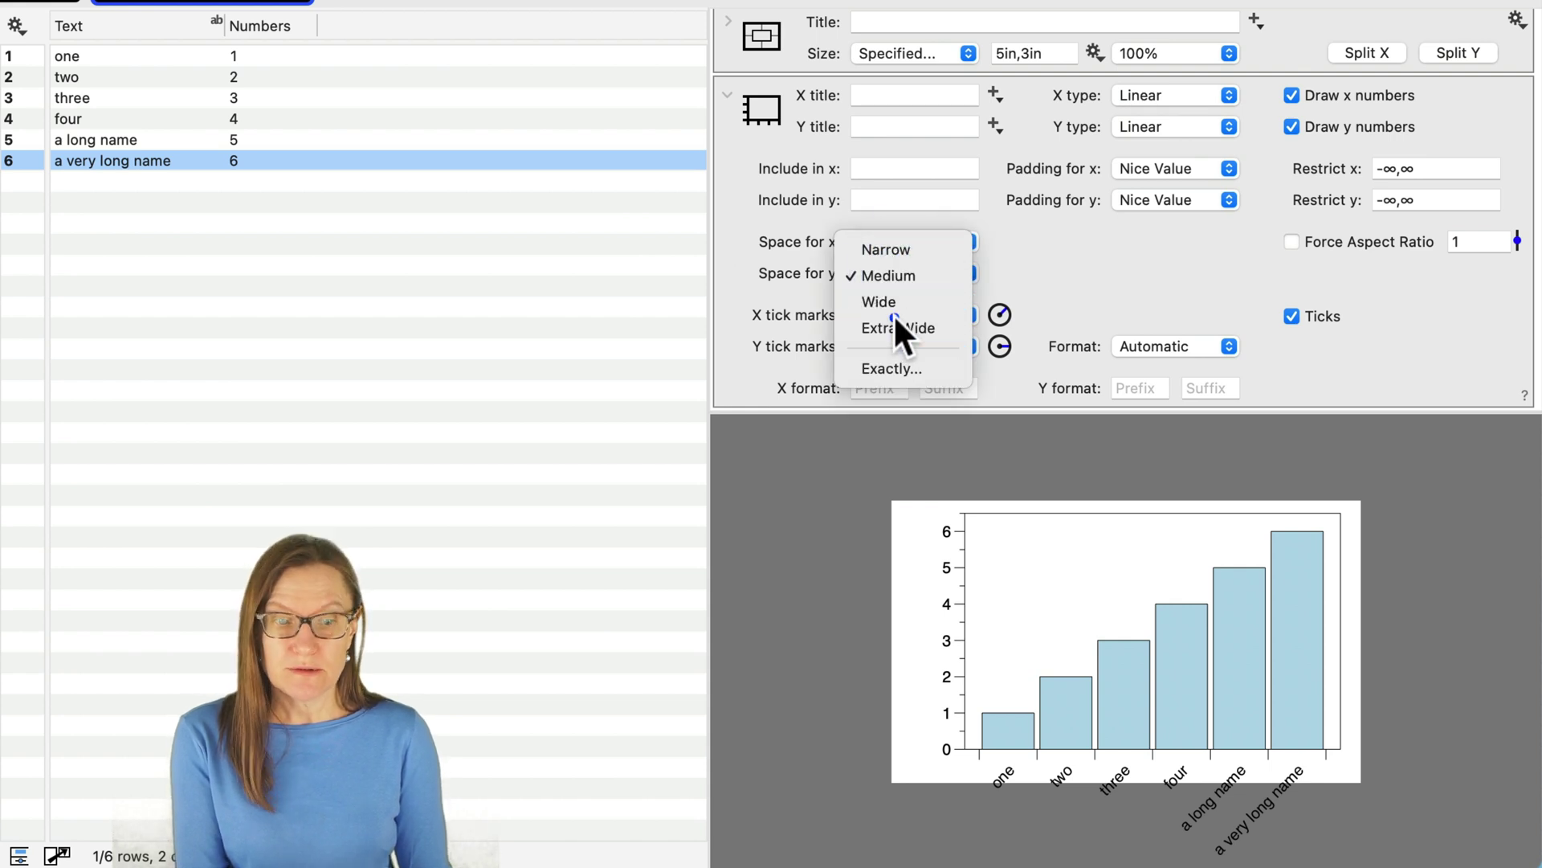
pyautogui.click(889, 241)
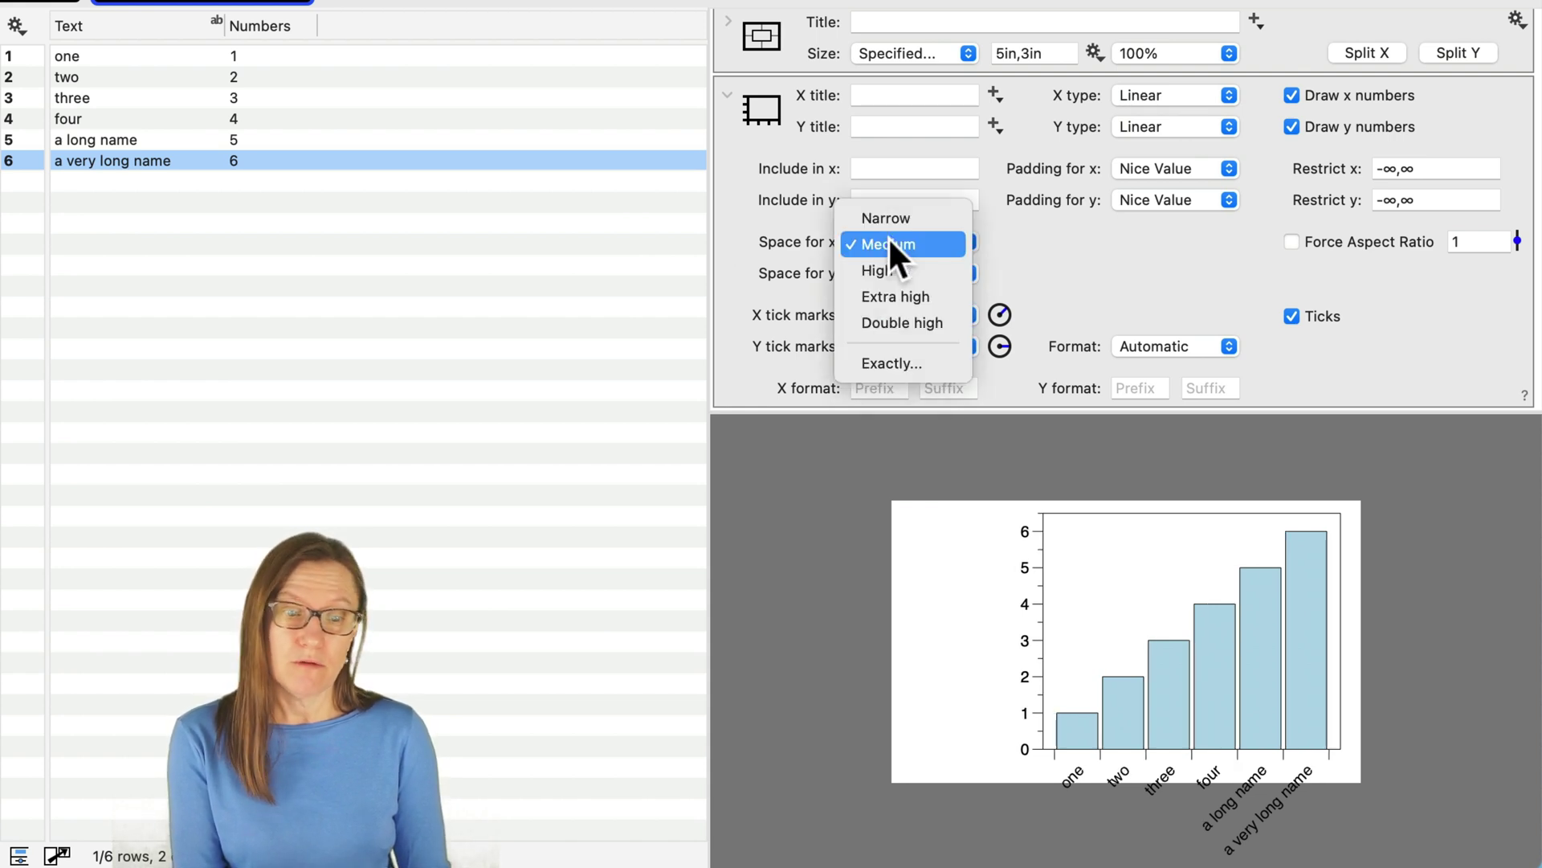
pyautogui.click(898, 295)
pyautogui.click(909, 270)
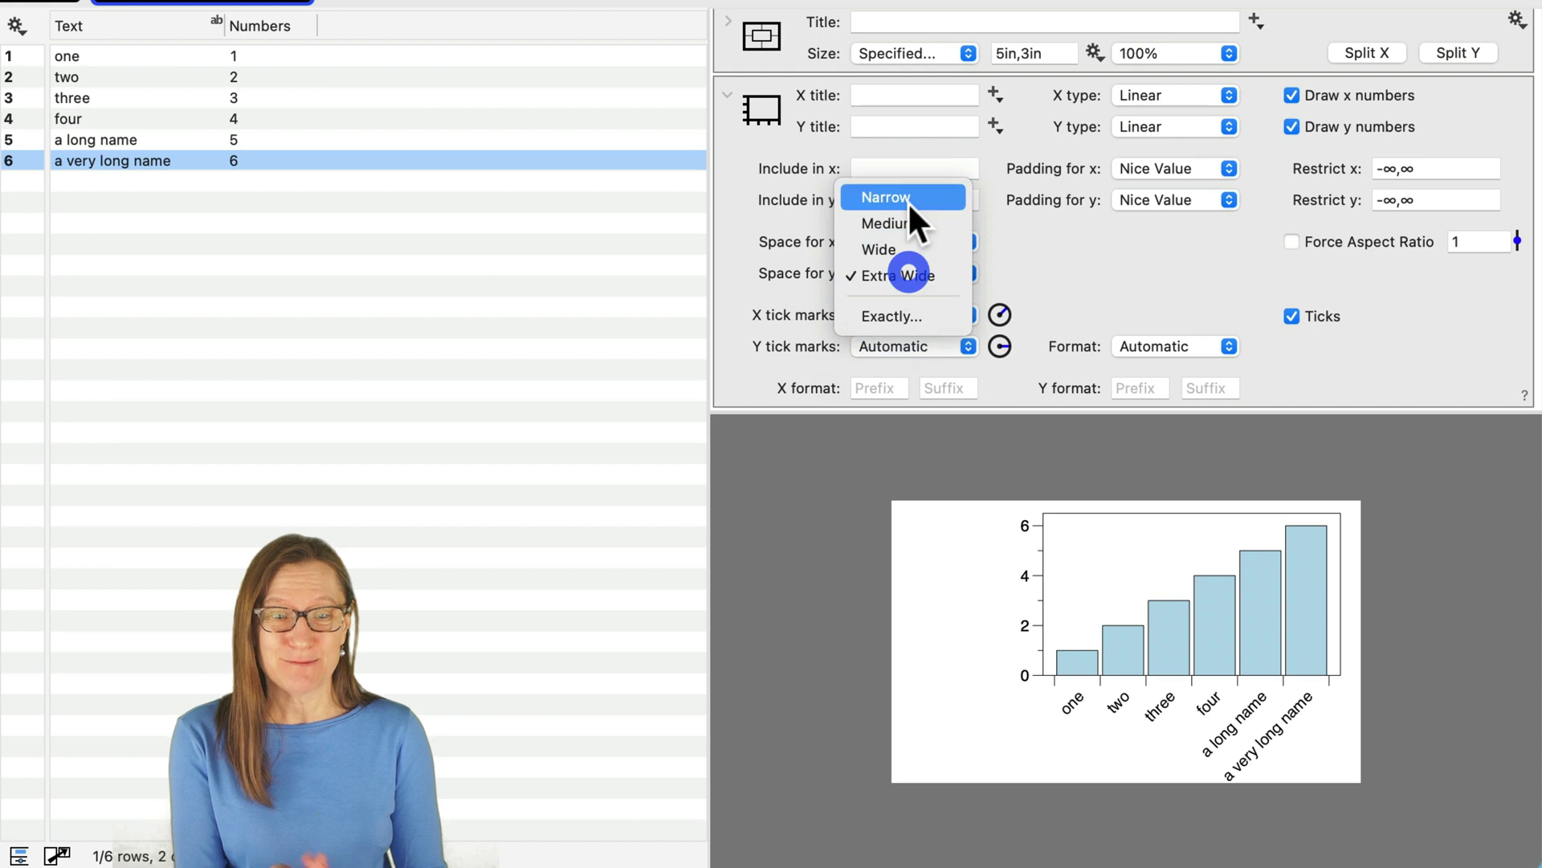
pyautogui.click(904, 217)
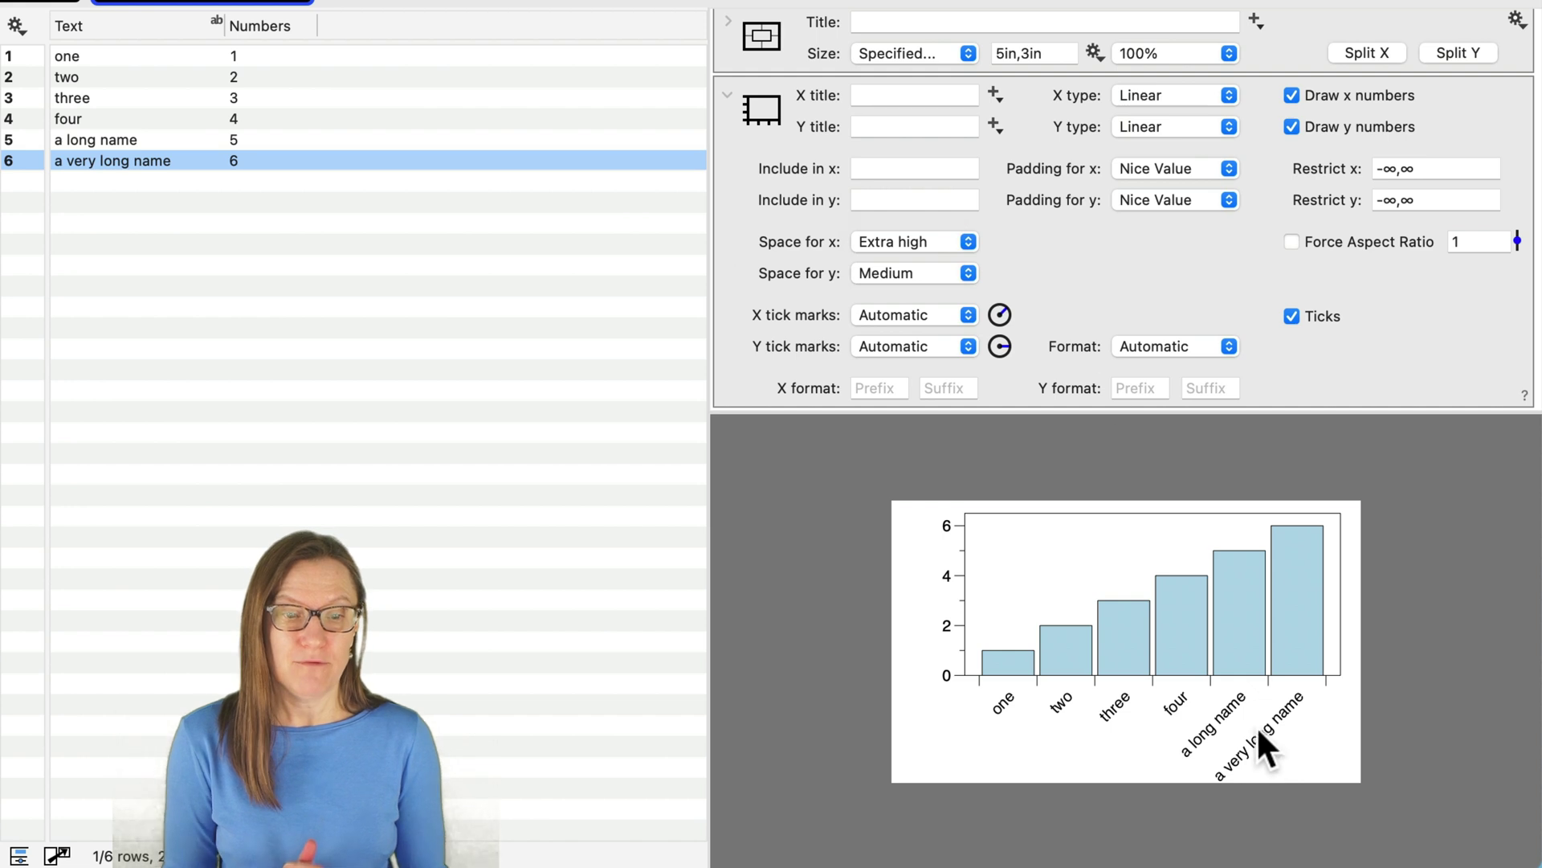
# Set Space for x to Exactly 76
pyautogui.click(908, 238)
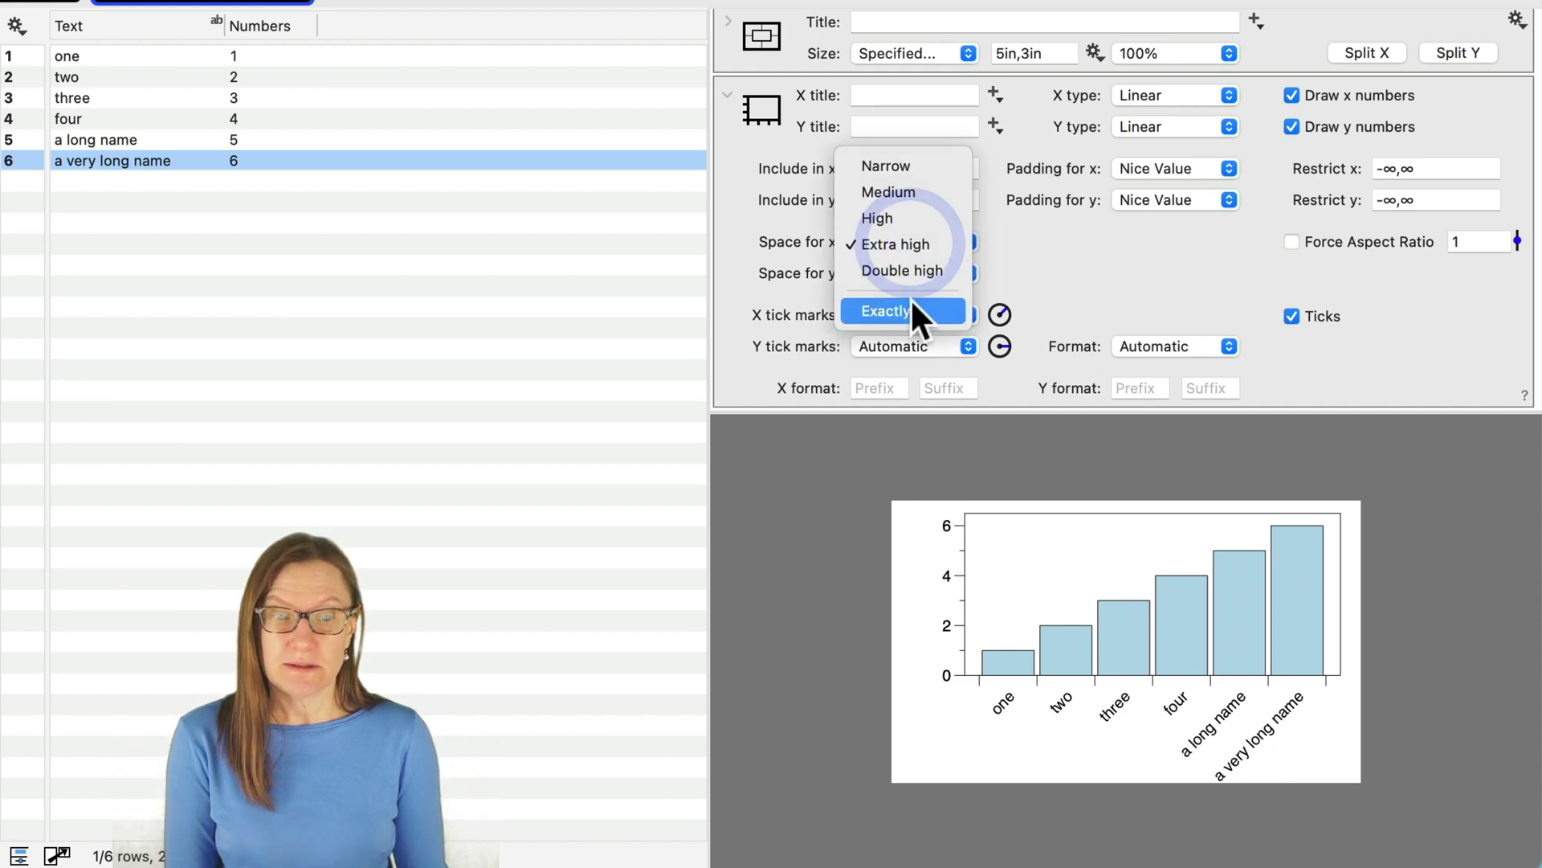
pyautogui.click(909, 299)
pyautogui.moveTo(1061, 240); pyautogui.dragTo(1057, 199)
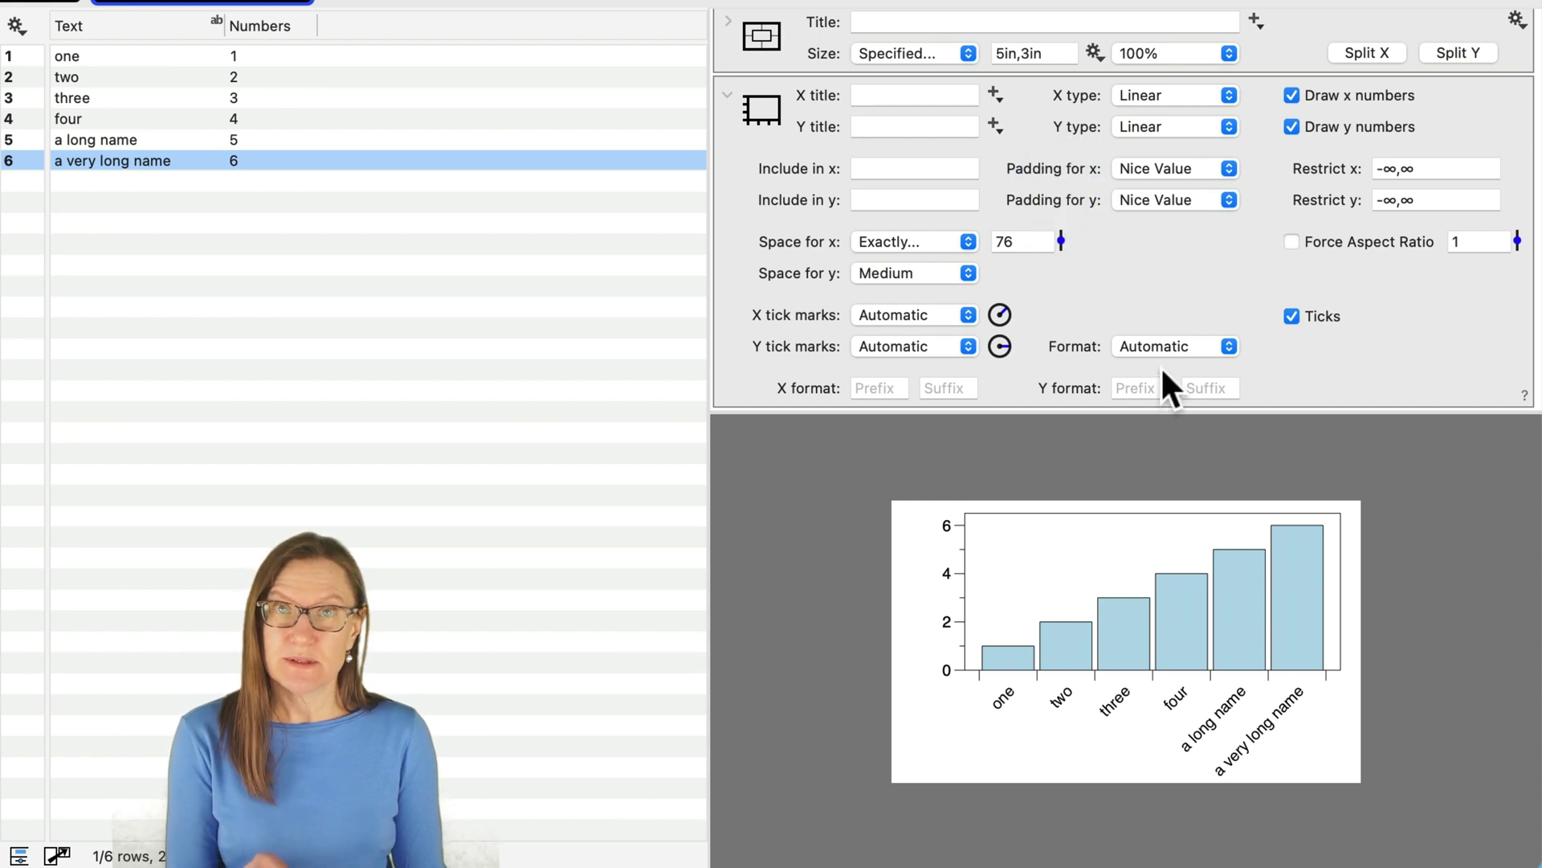
# Check the X Space option in the x-labels context menu, then set x label space to 80
pyautogui.rightClick(1068, 673)
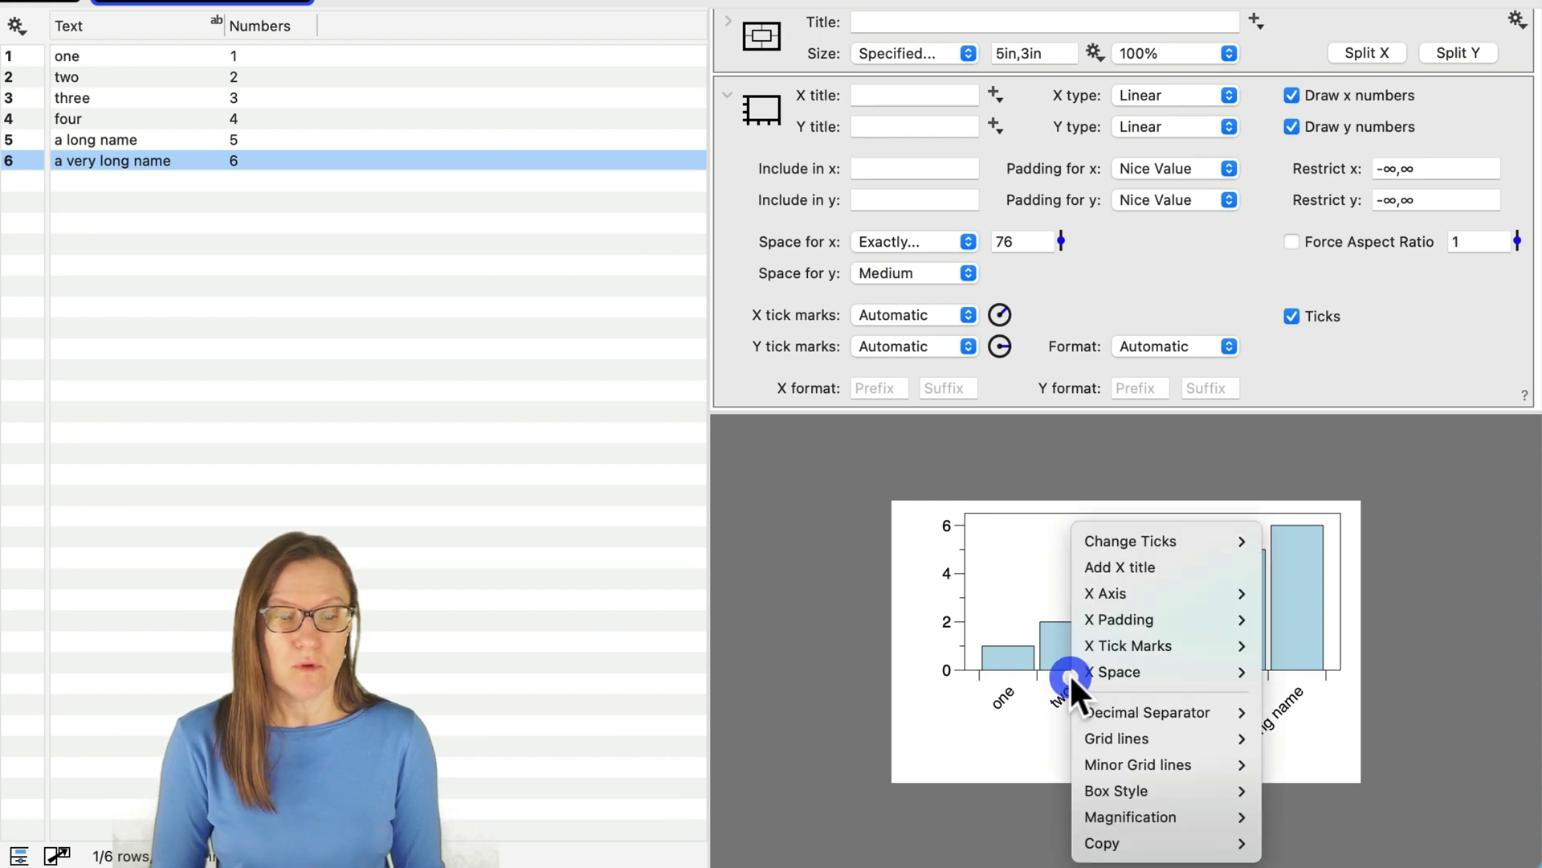
pyautogui.moveTo(1155, 670)
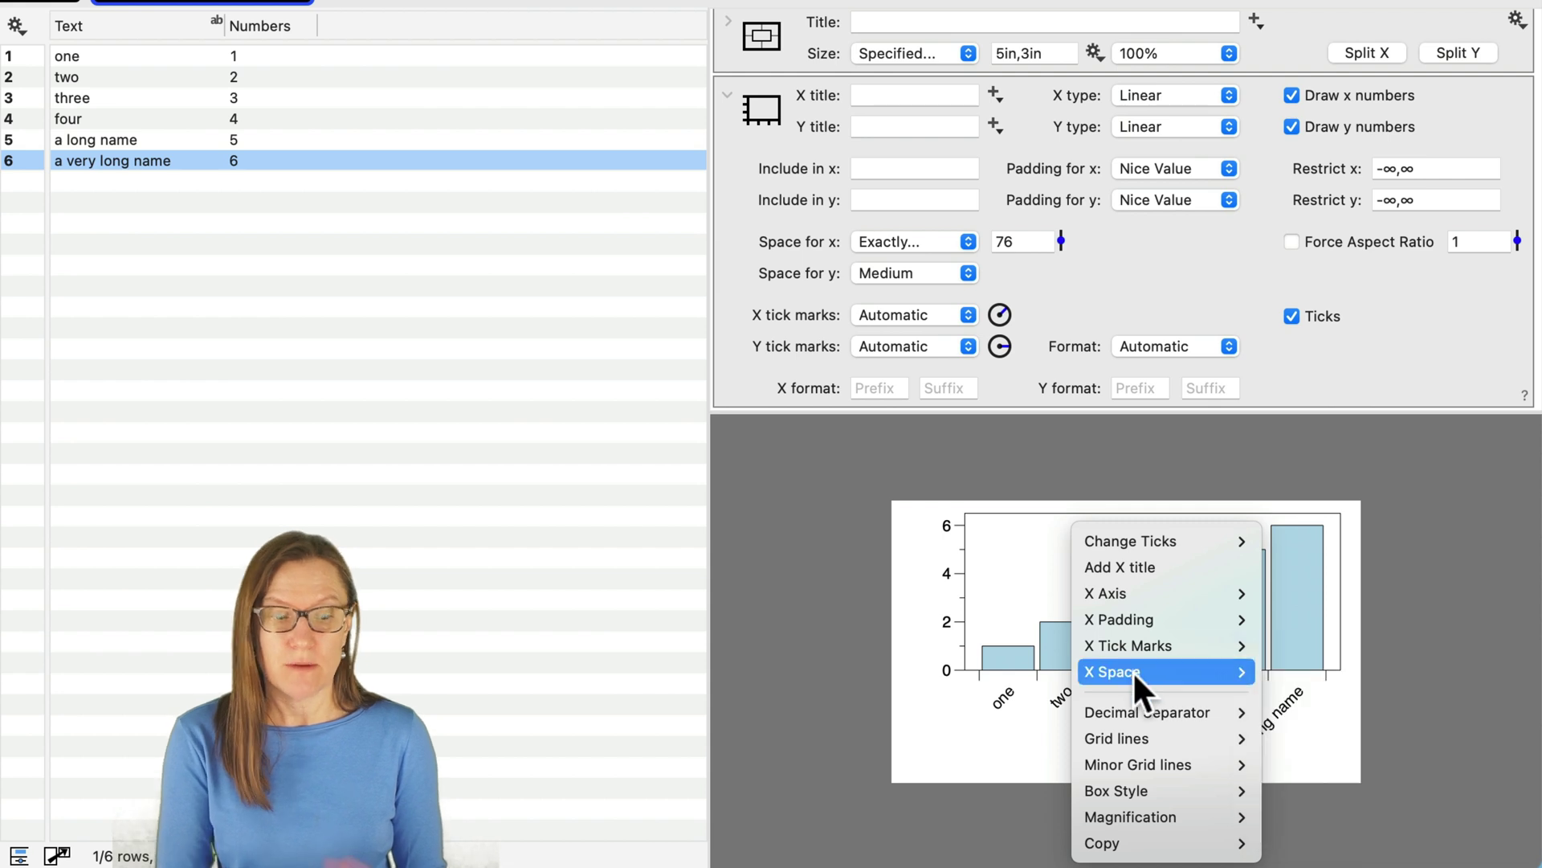
pyautogui.click(981, 730)
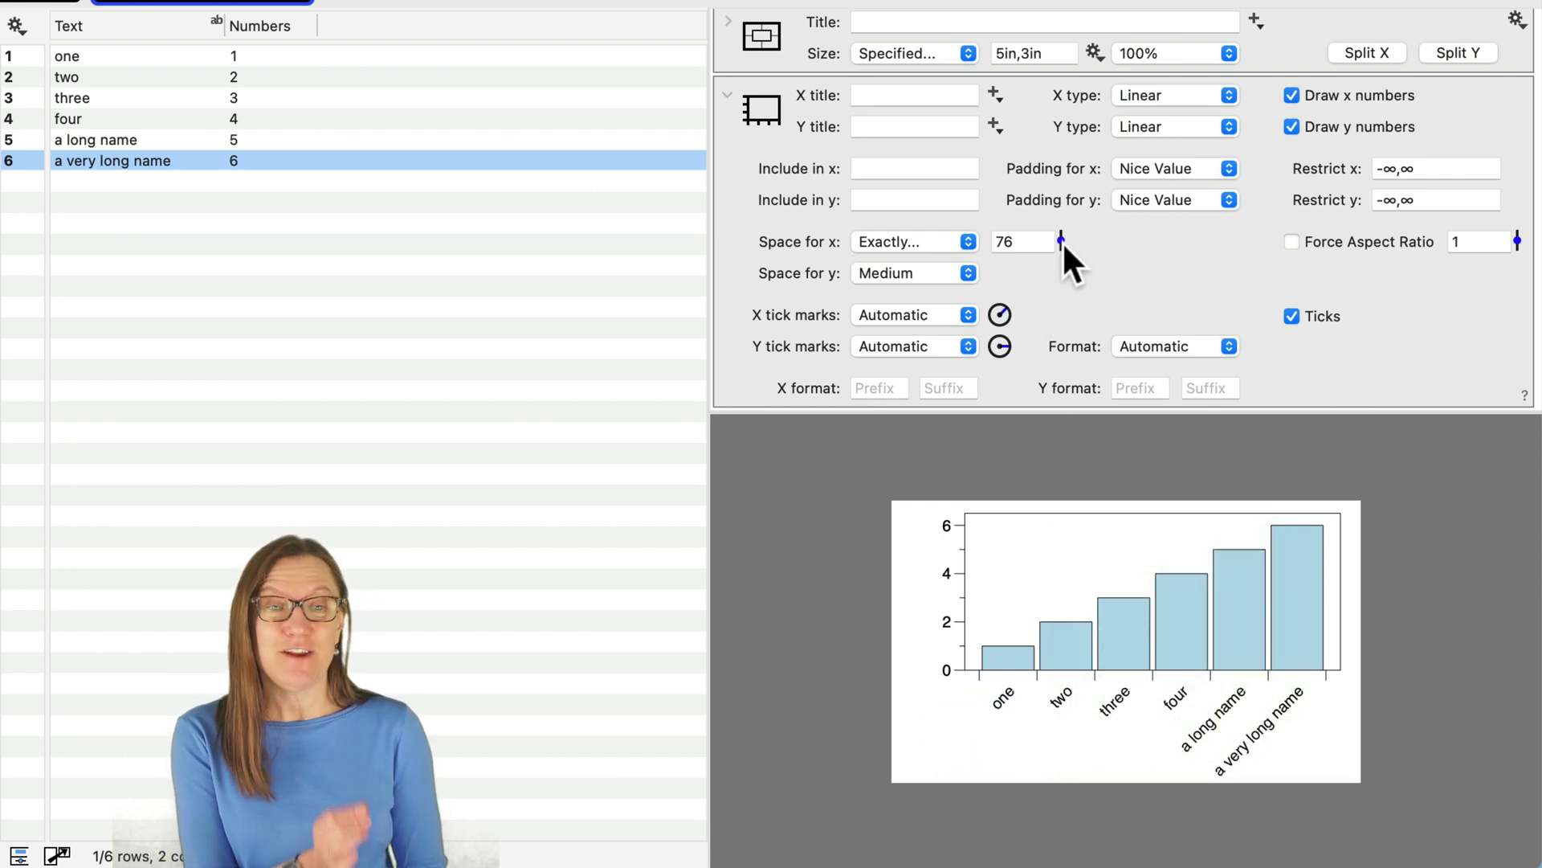
pyautogui.moveTo(1062, 241); pyautogui.dragTo(1058, 238)
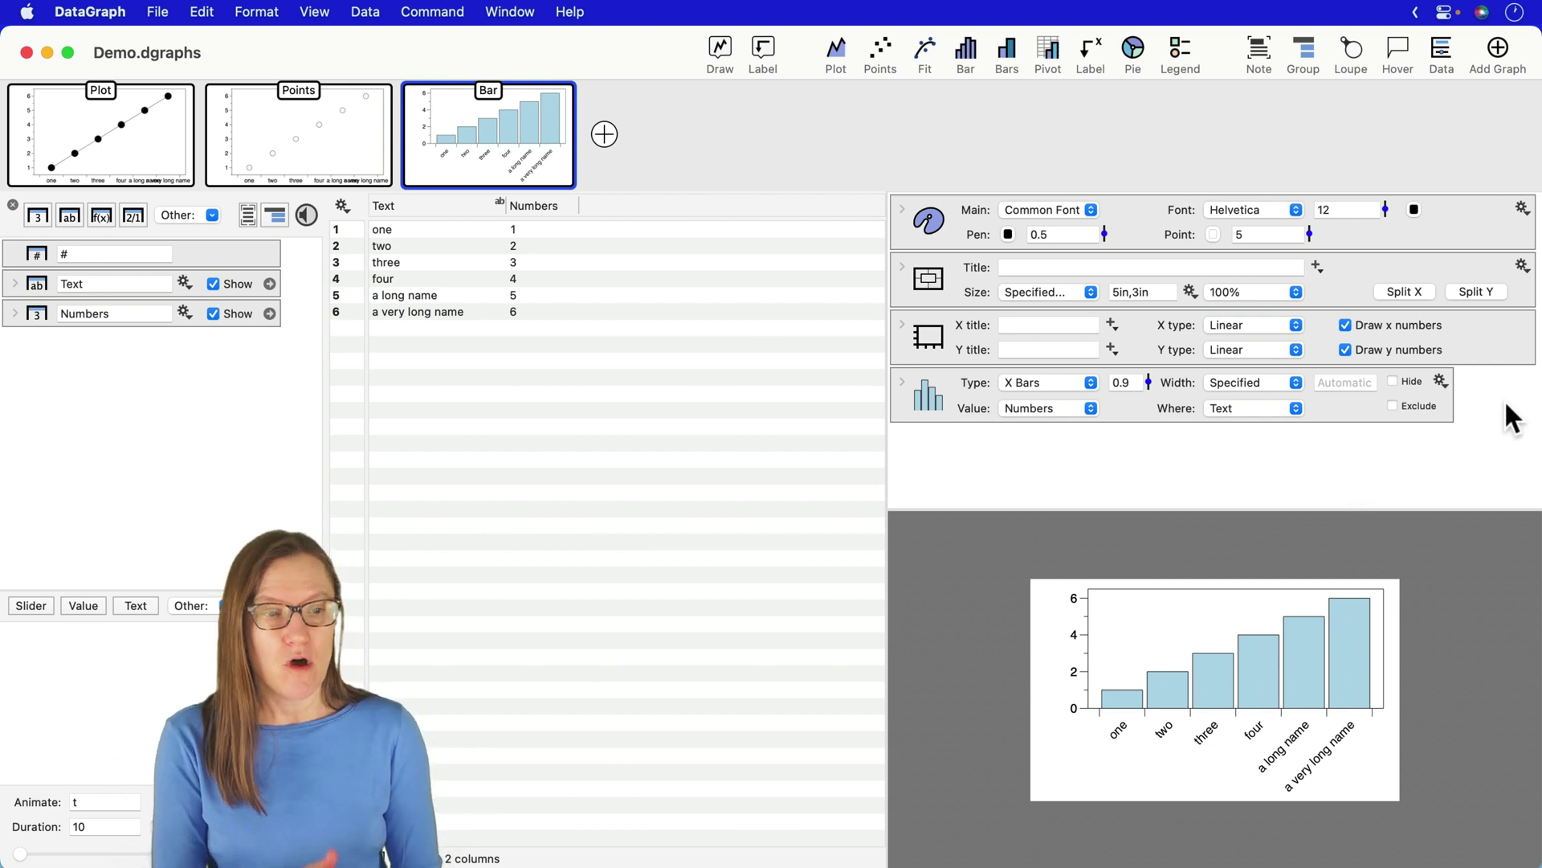
# Copy the Bar graph's 5in×3in size and rotated x-label settings onto the Points and Plot graphs
pyautogui.moveTo(1508, 409); pyautogui.dragTo(1487, 207)
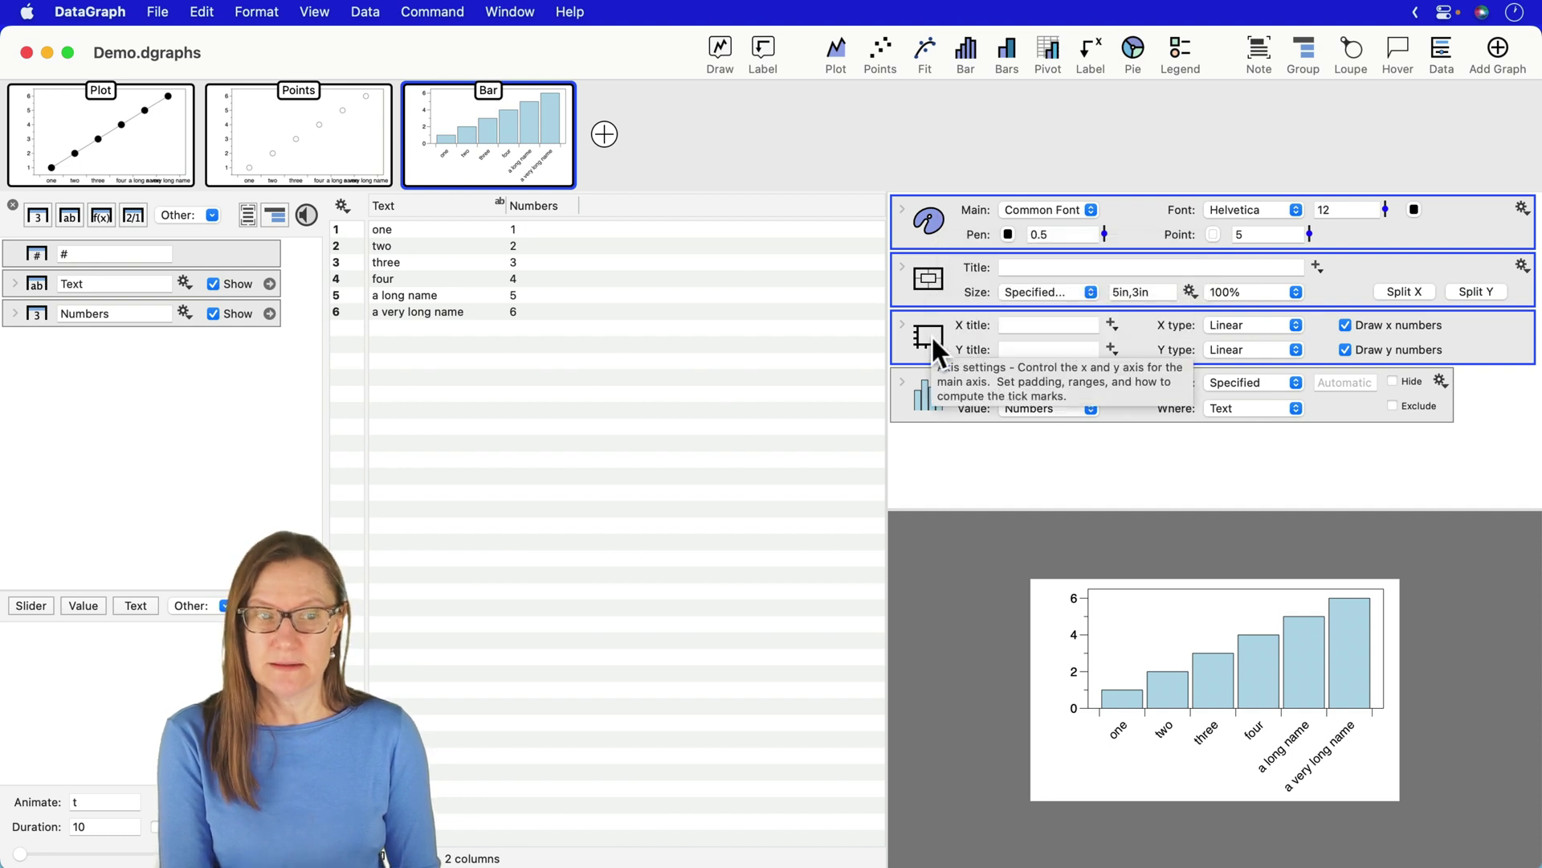
pyautogui.moveTo(464, 162)
pyautogui.click(202, 11)
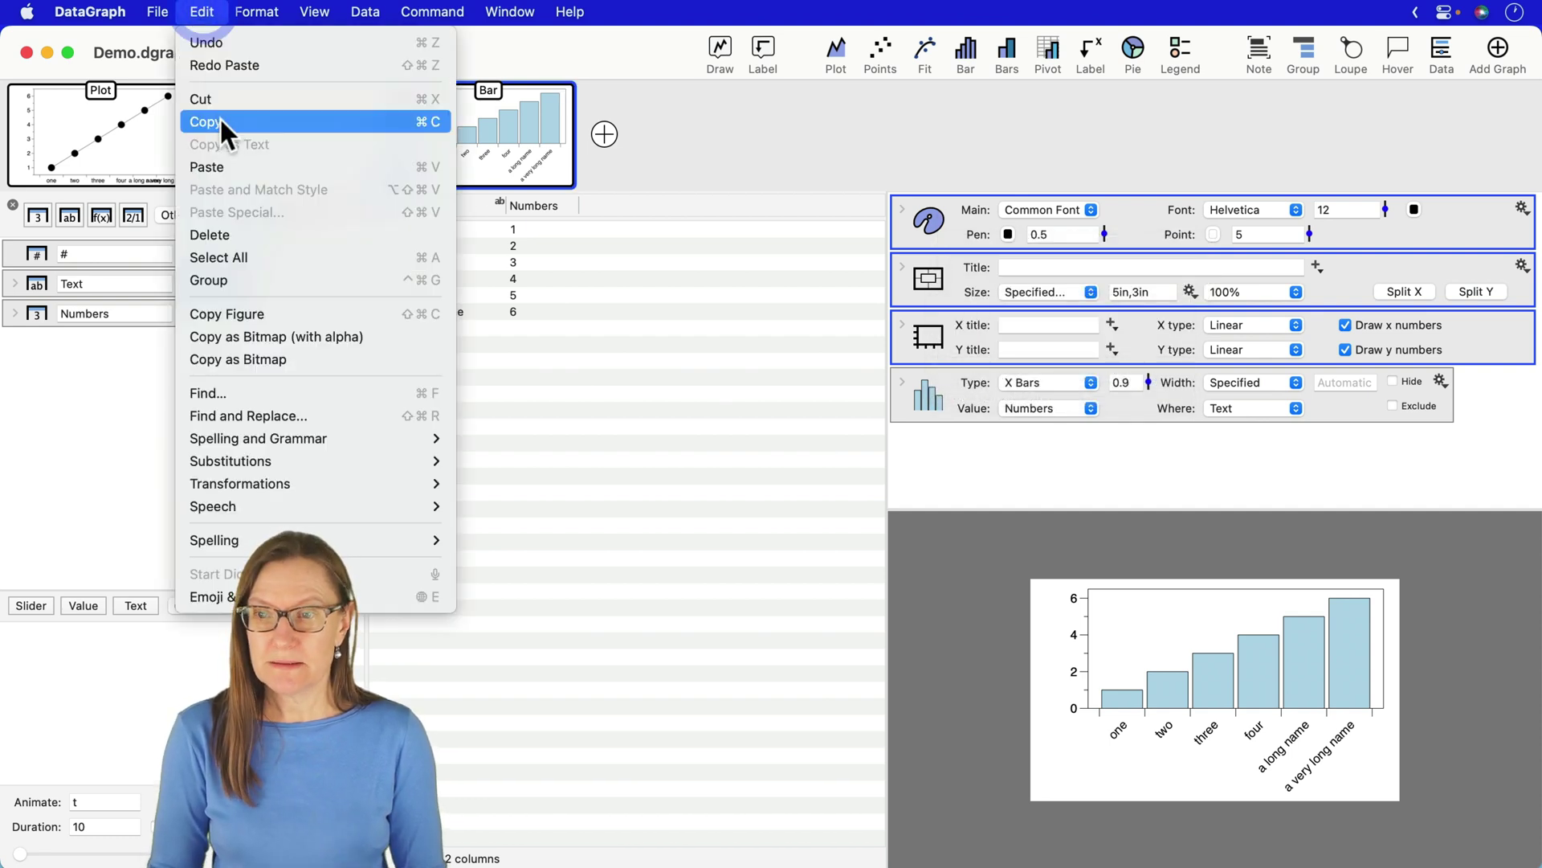
pyautogui.click(292, 119)
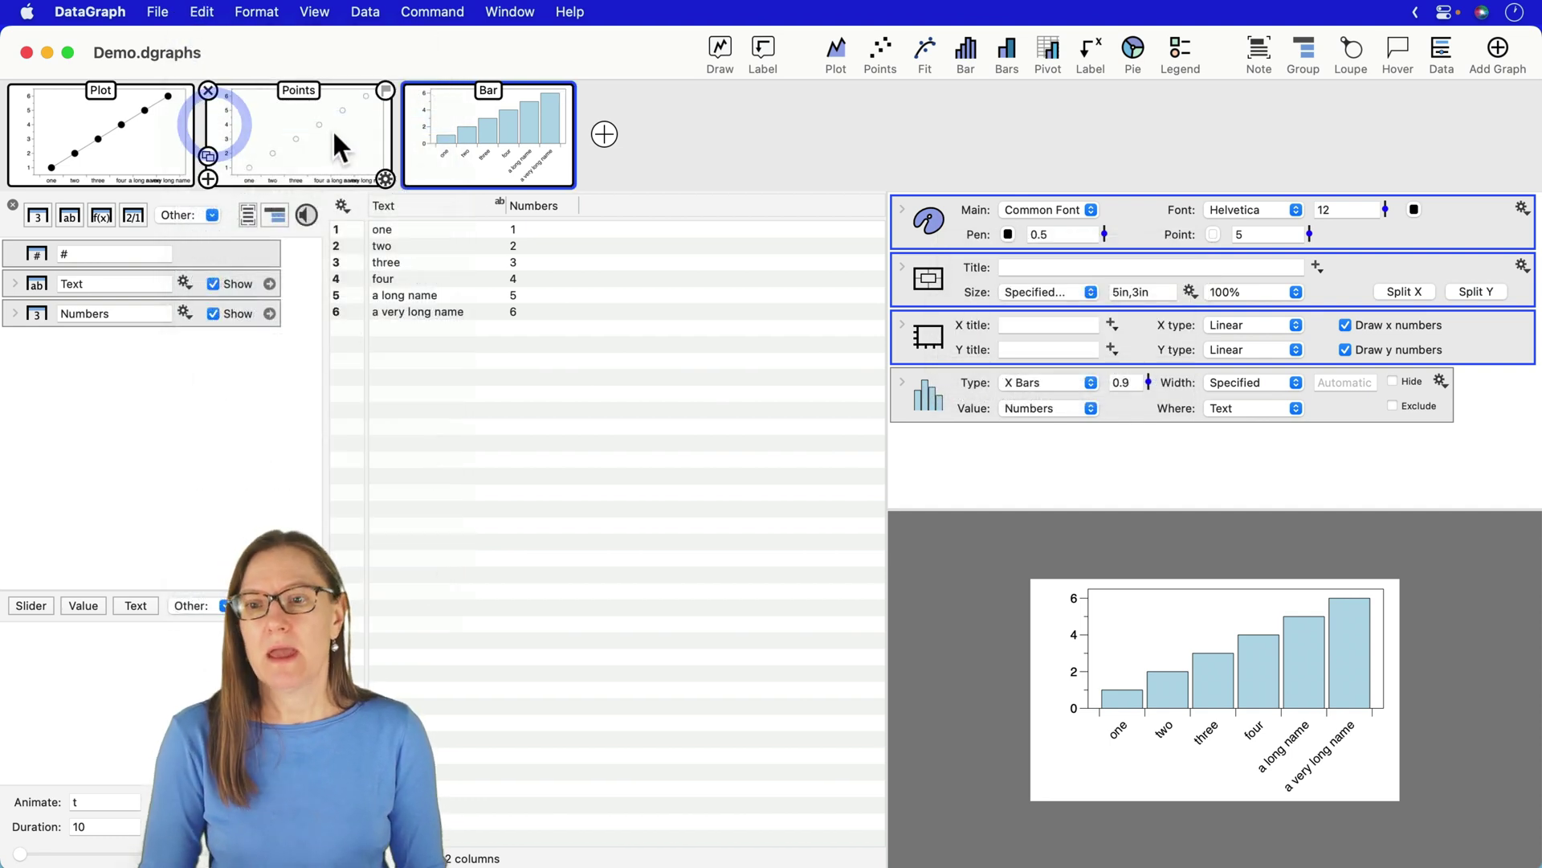
pyautogui.click(201, 11)
pyautogui.click(222, 164)
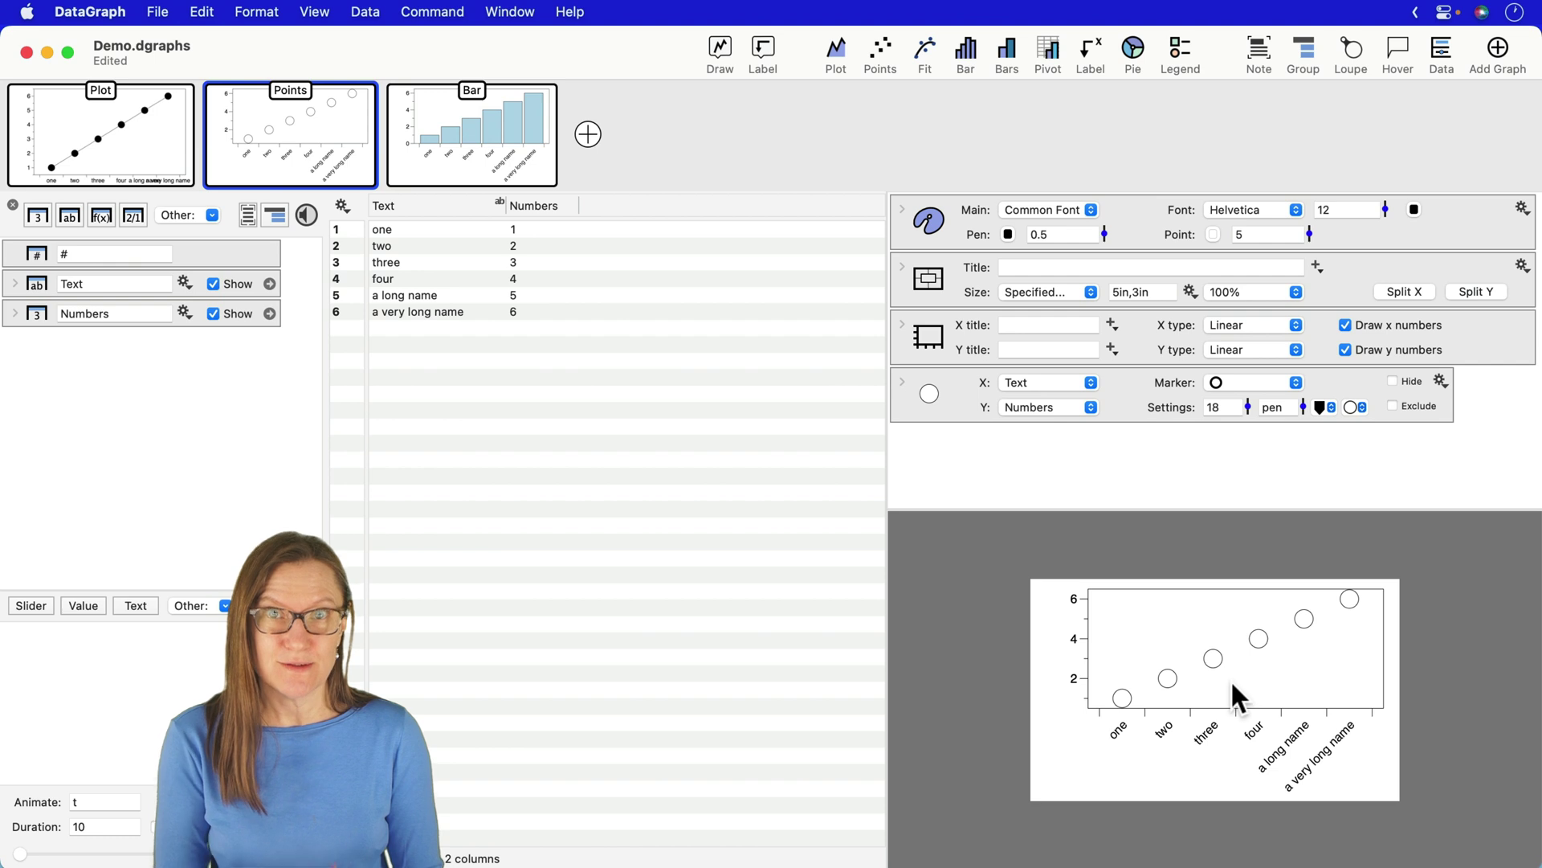
pyautogui.click(130, 151)
pyautogui.click(201, 11)
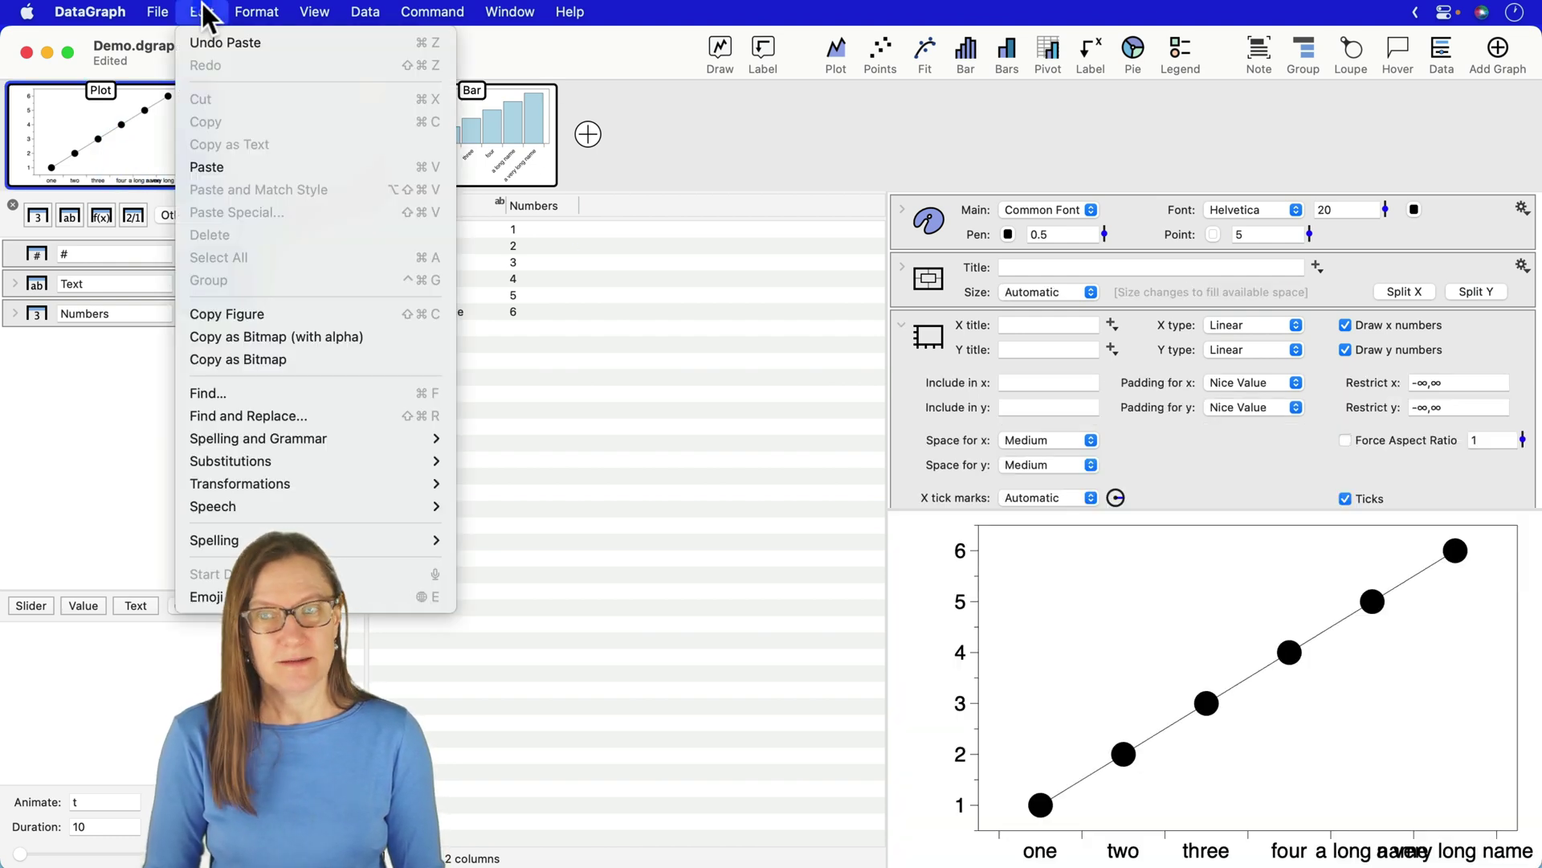
pyautogui.click(234, 167)
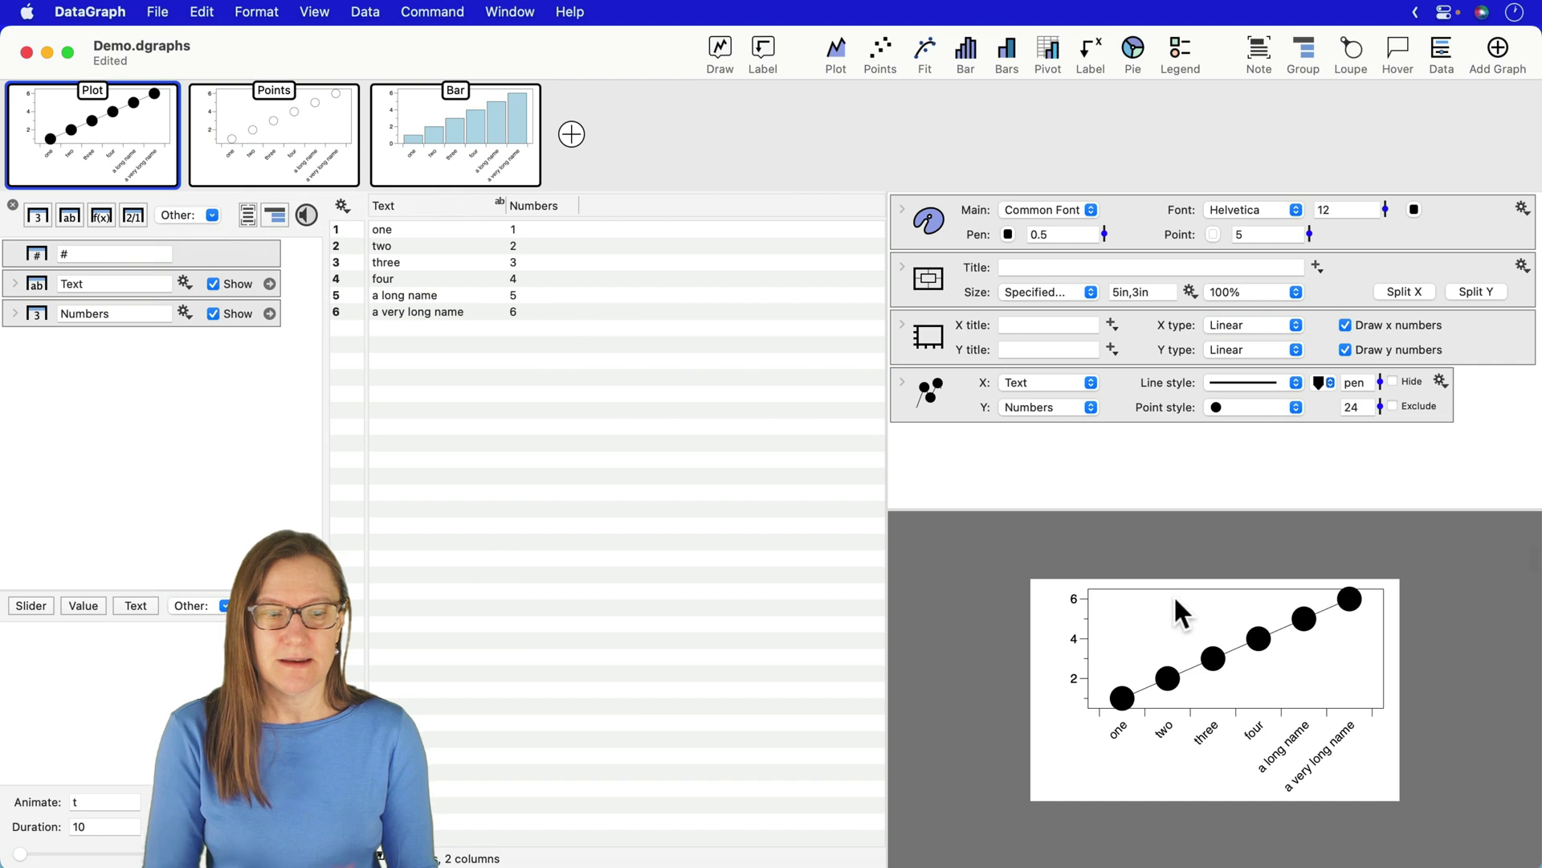
# Shrink the Plot graph's point size from 24 to 14 and resize the Points graph's circles
pyautogui.click(1380, 405)
pyautogui.moveTo(1380, 404); pyautogui.dragTo(1381, 426)
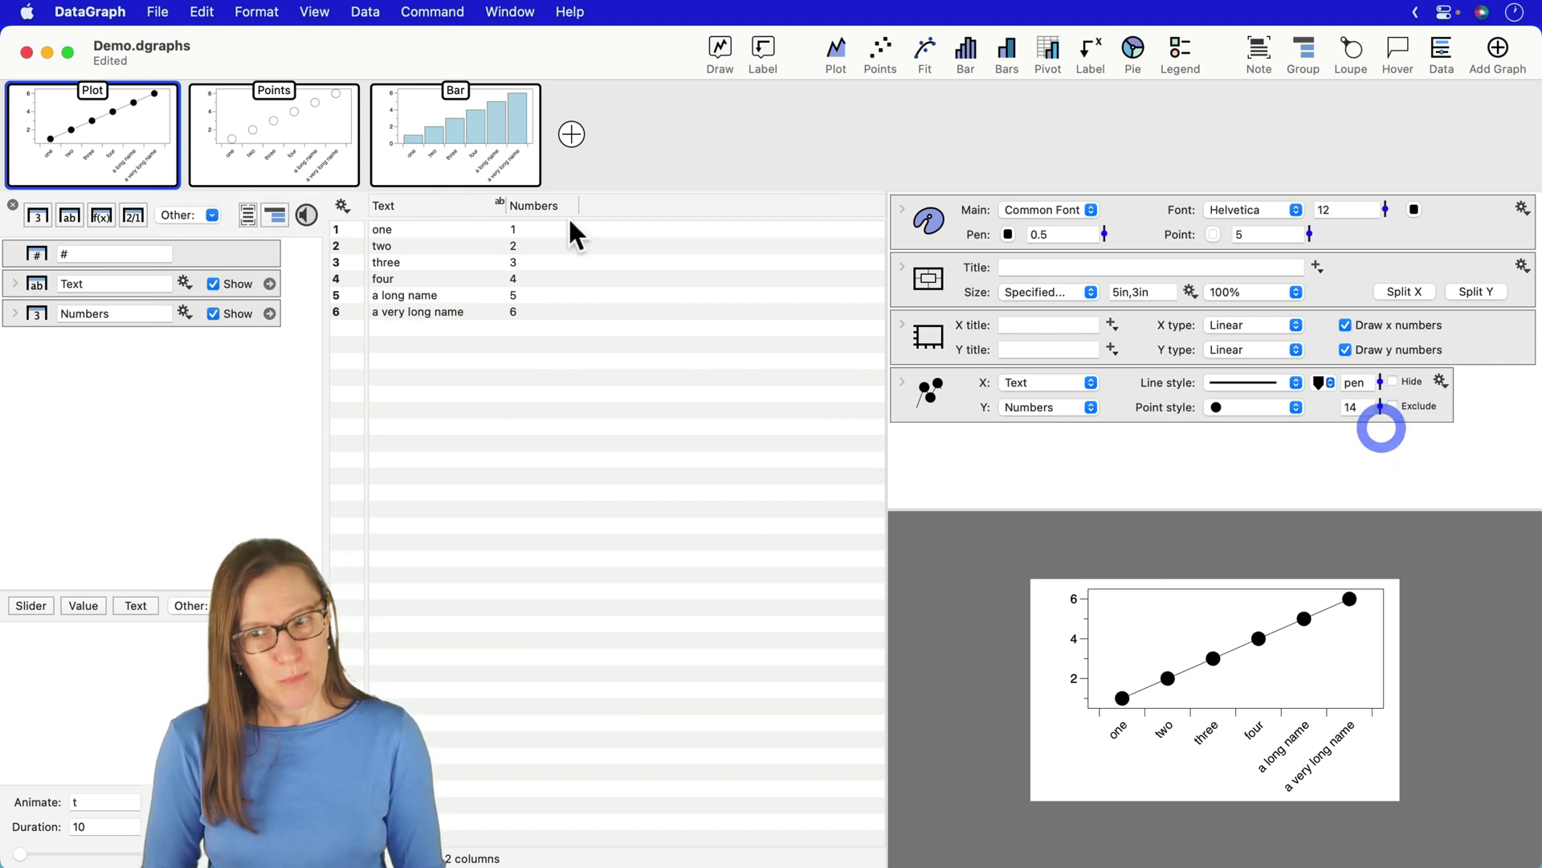
pyautogui.click(300, 133)
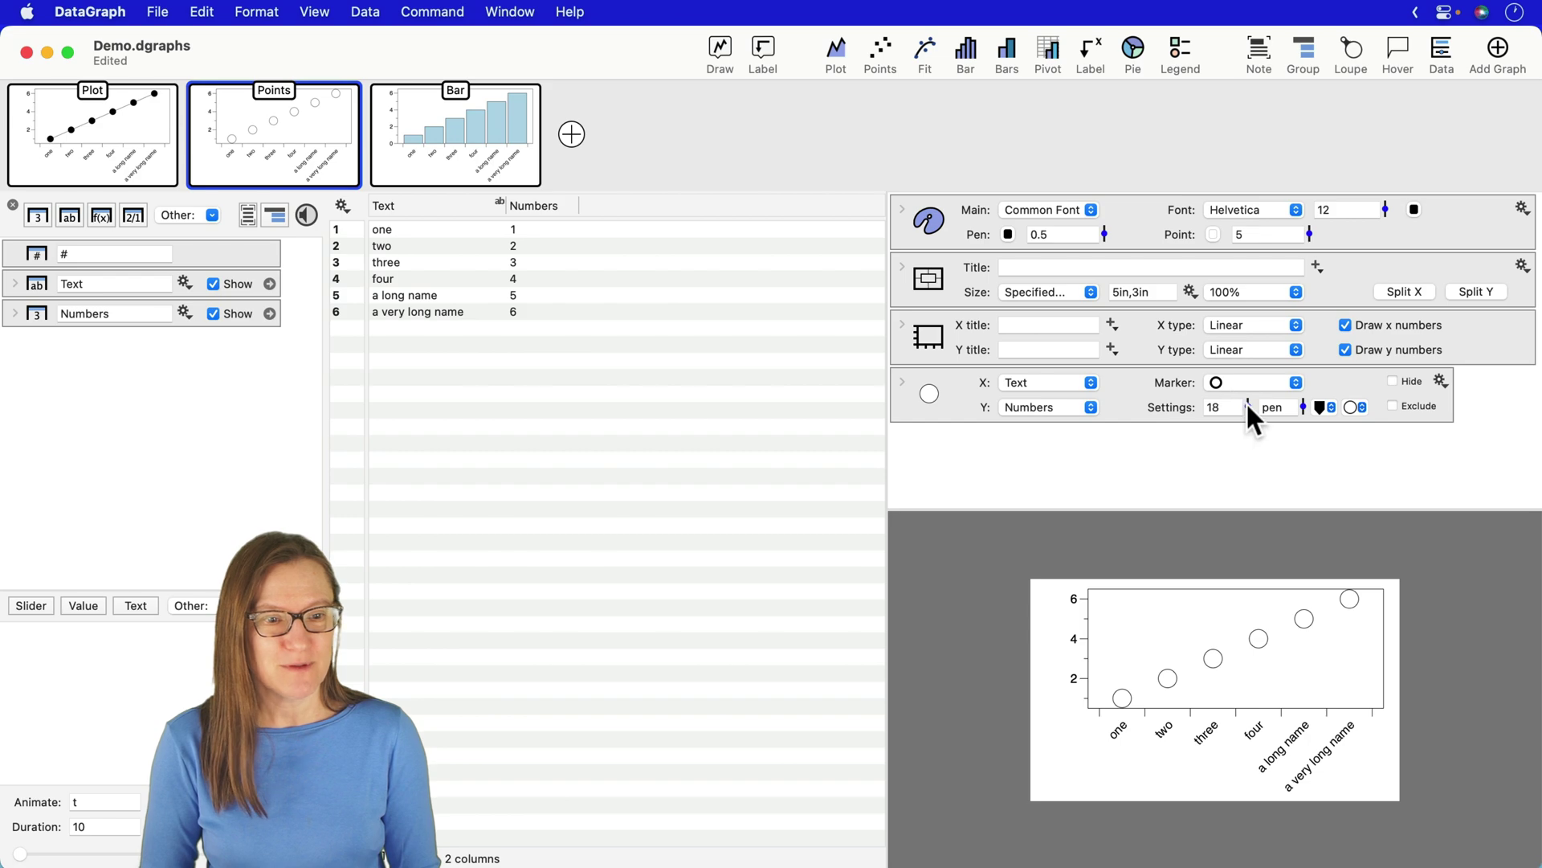
pyautogui.moveTo(1246, 402); pyautogui.dragTo(1247, 412)
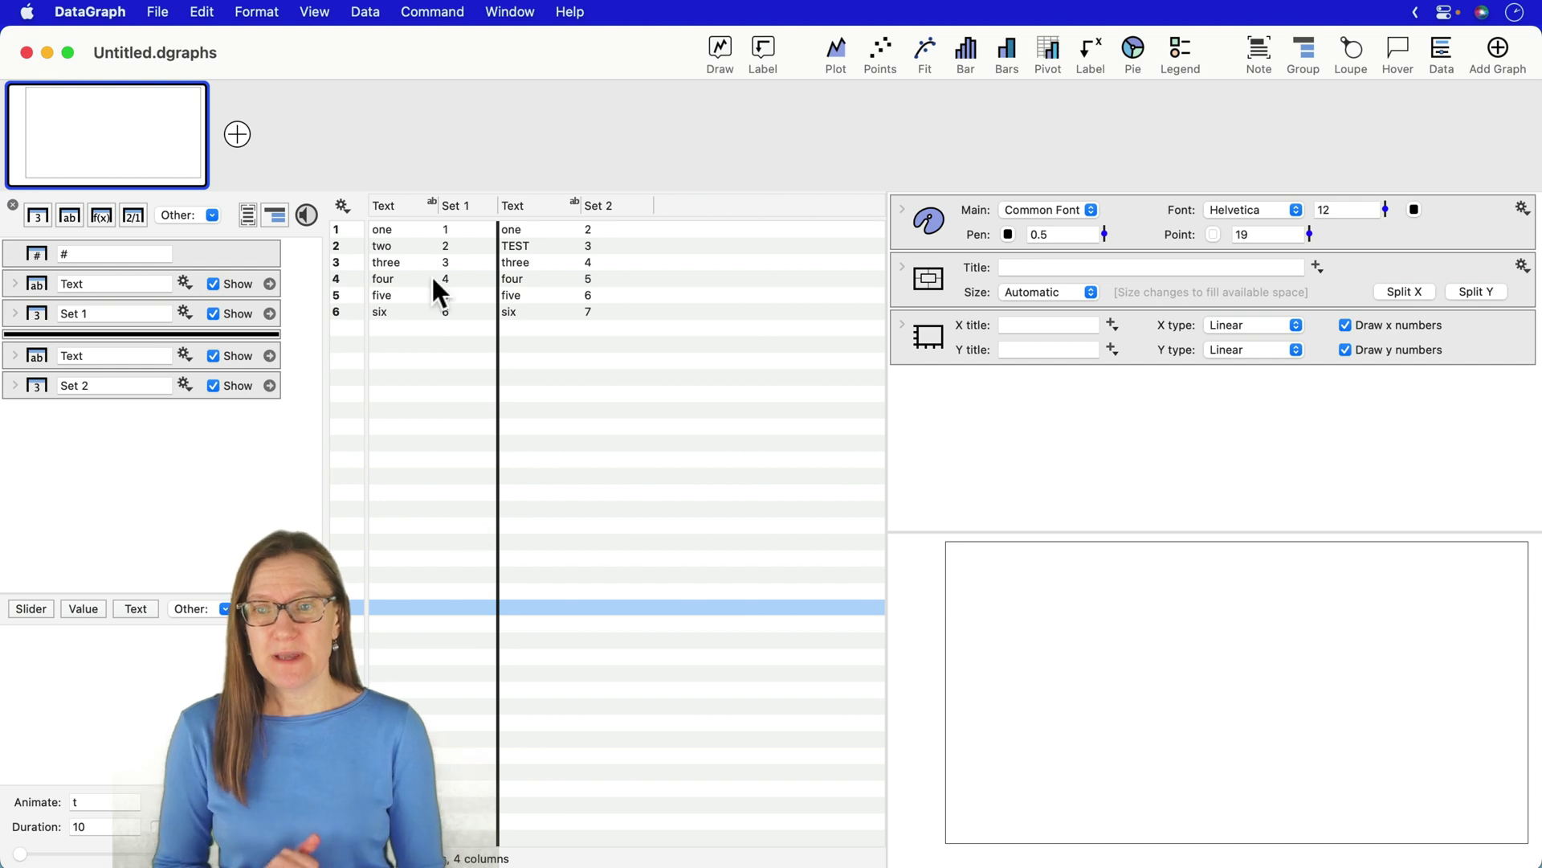
# Plot Set 1 against the first Text column as open-circle points
pyautogui.click(417, 243)
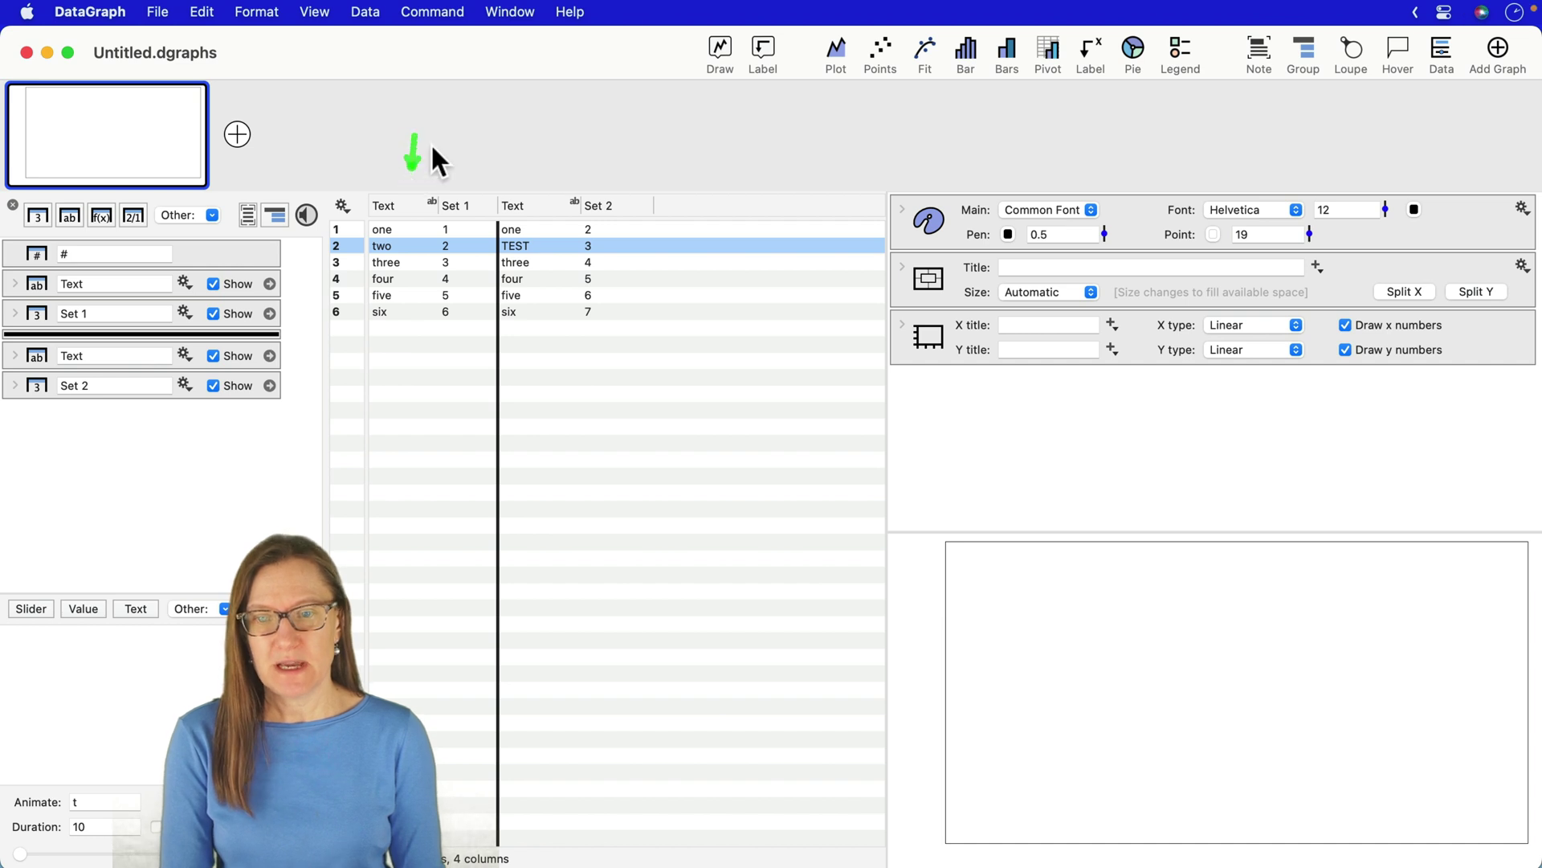
pyautogui.click(513, 183)
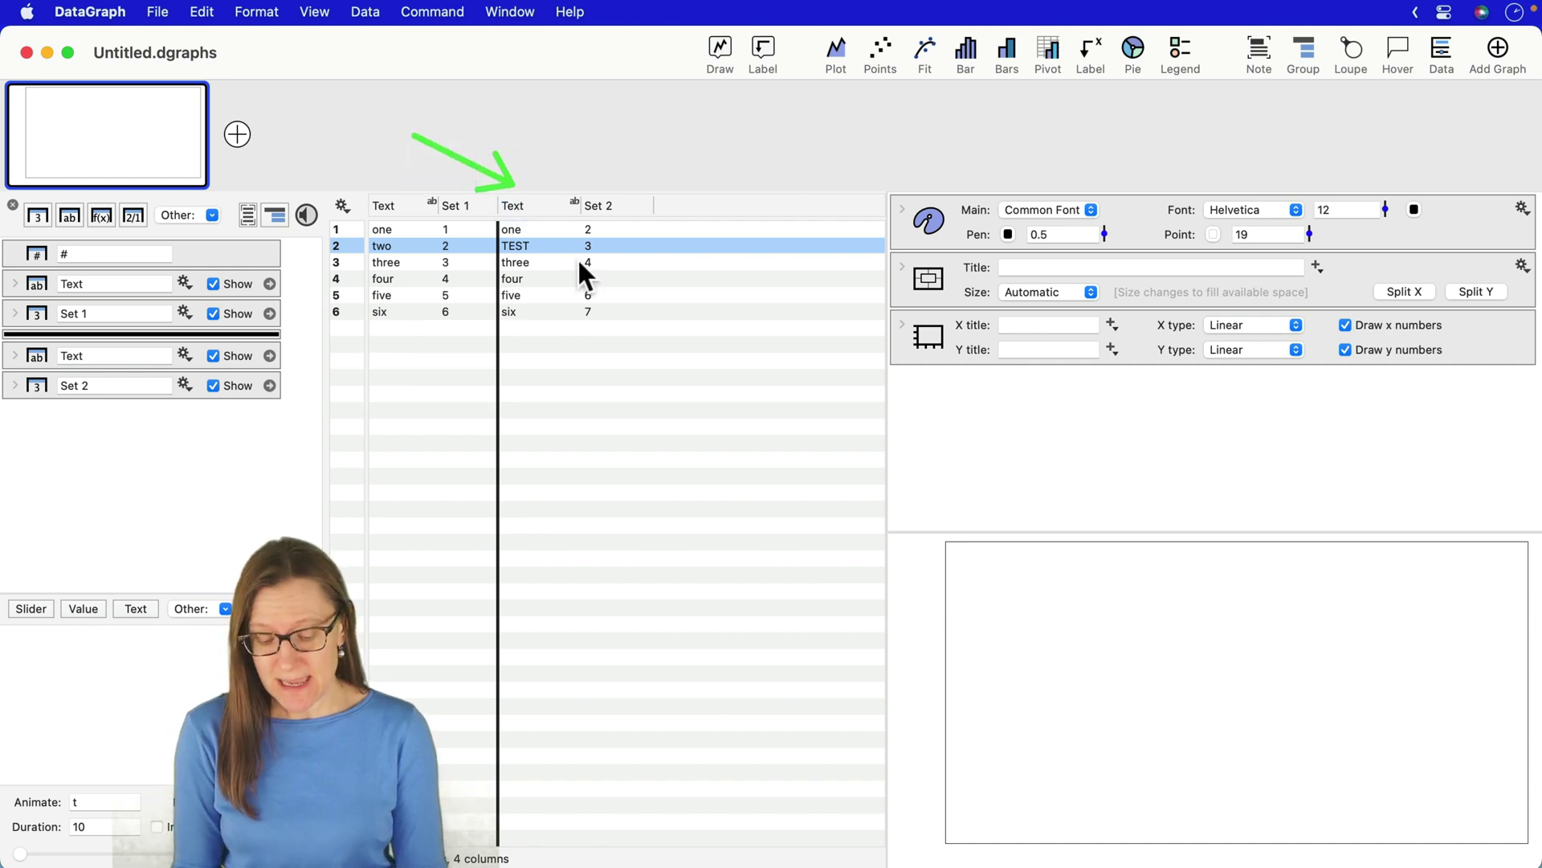
pyautogui.click(382, 208)
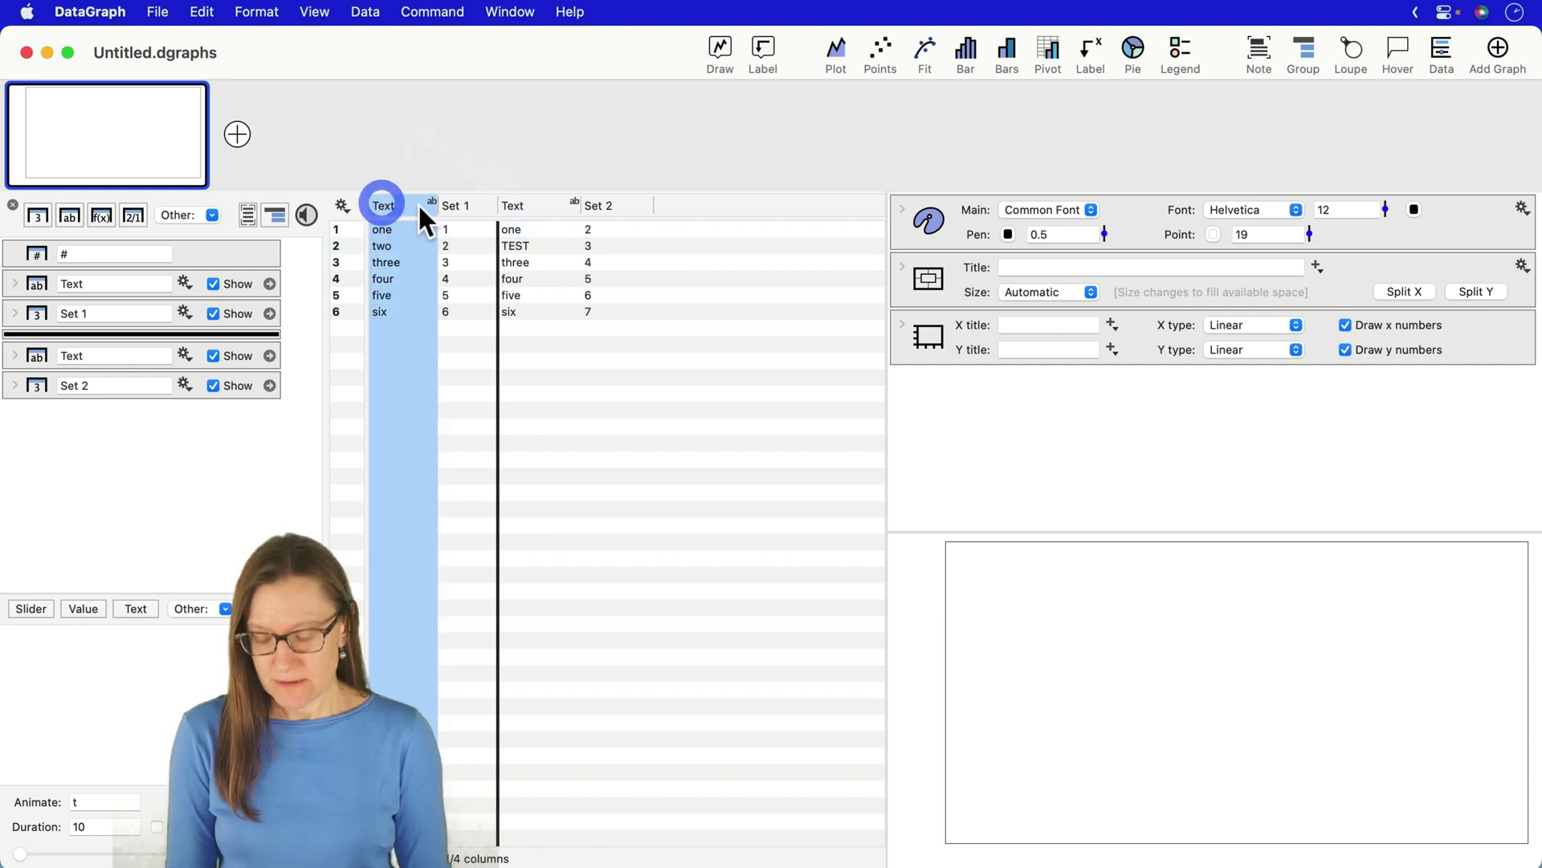
pyautogui.keyDown('shift'); pyautogui.click(443, 202); pyautogui.keyUp('shift')
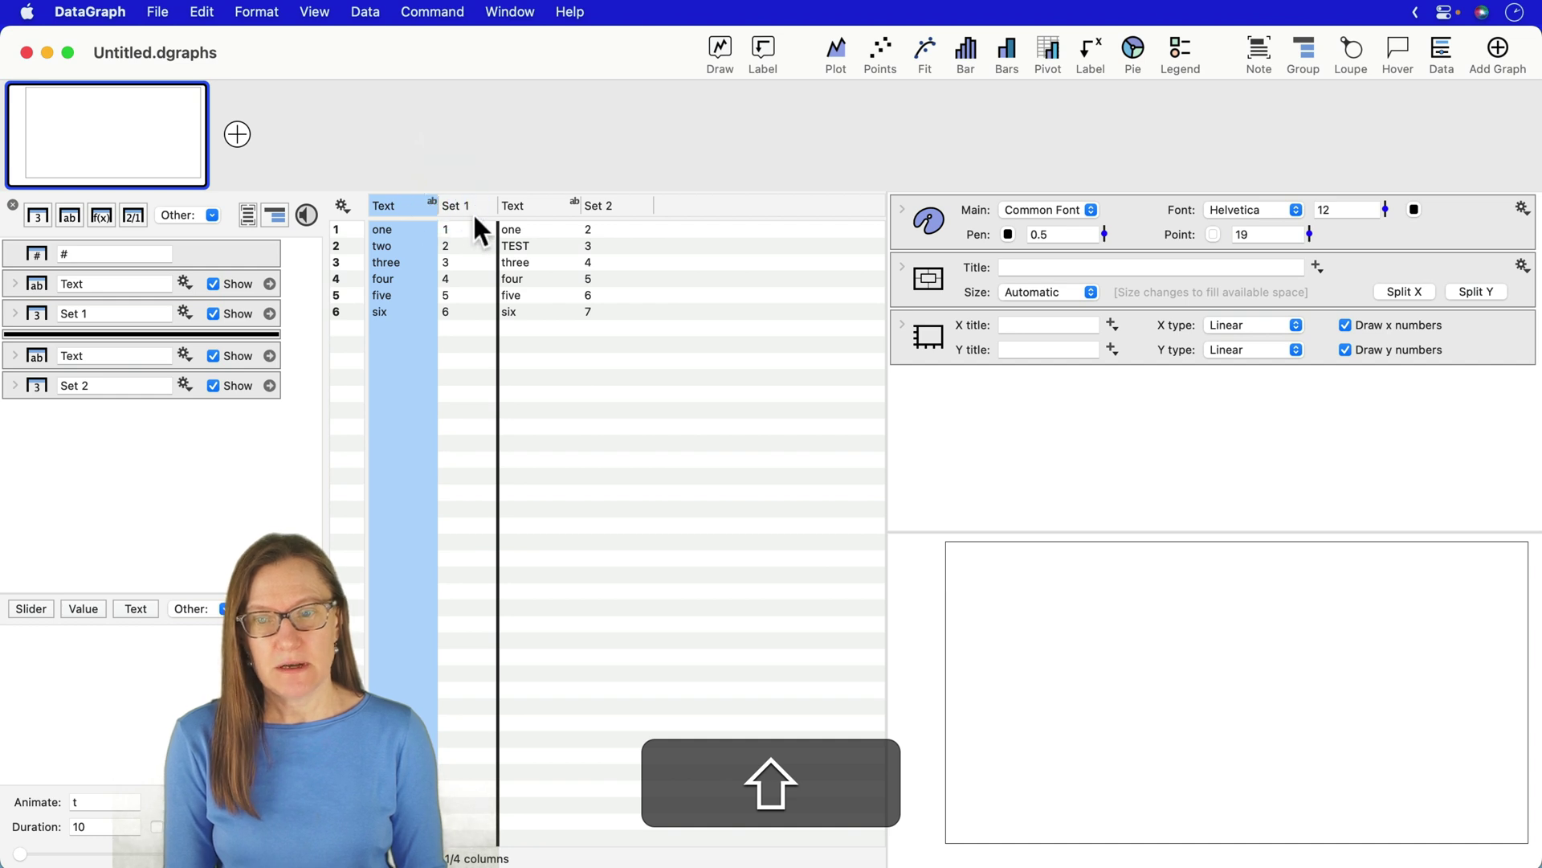
pyautogui.keyDown('shift'); pyautogui.click(462, 203); pyautogui.keyUp('shift')
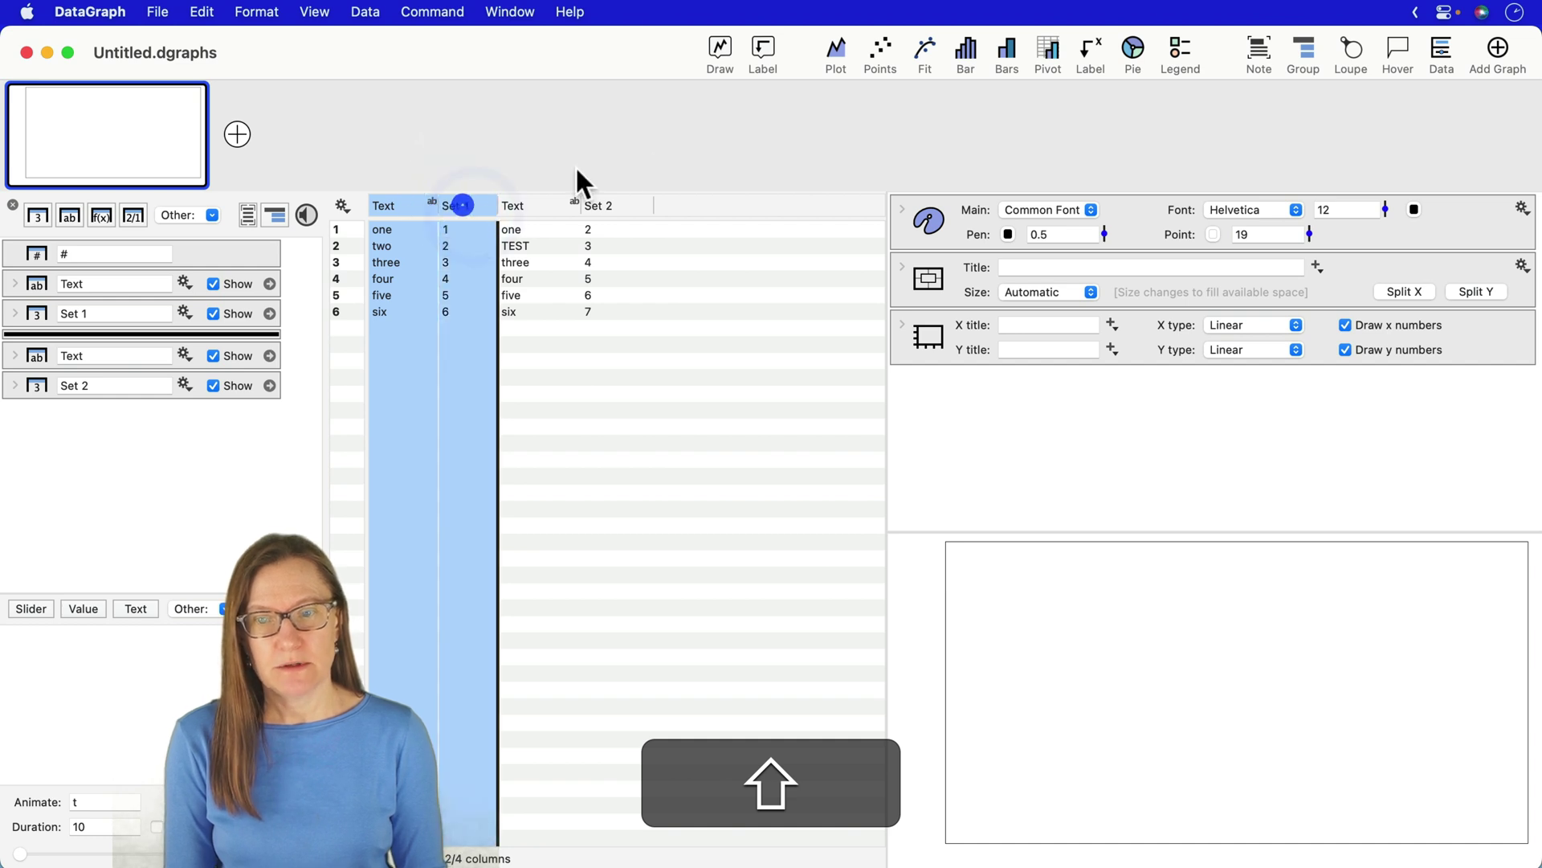
pyautogui.click(883, 51)
# Add Set 2 against the second Text column as a second point set
pyautogui.click(522, 205)
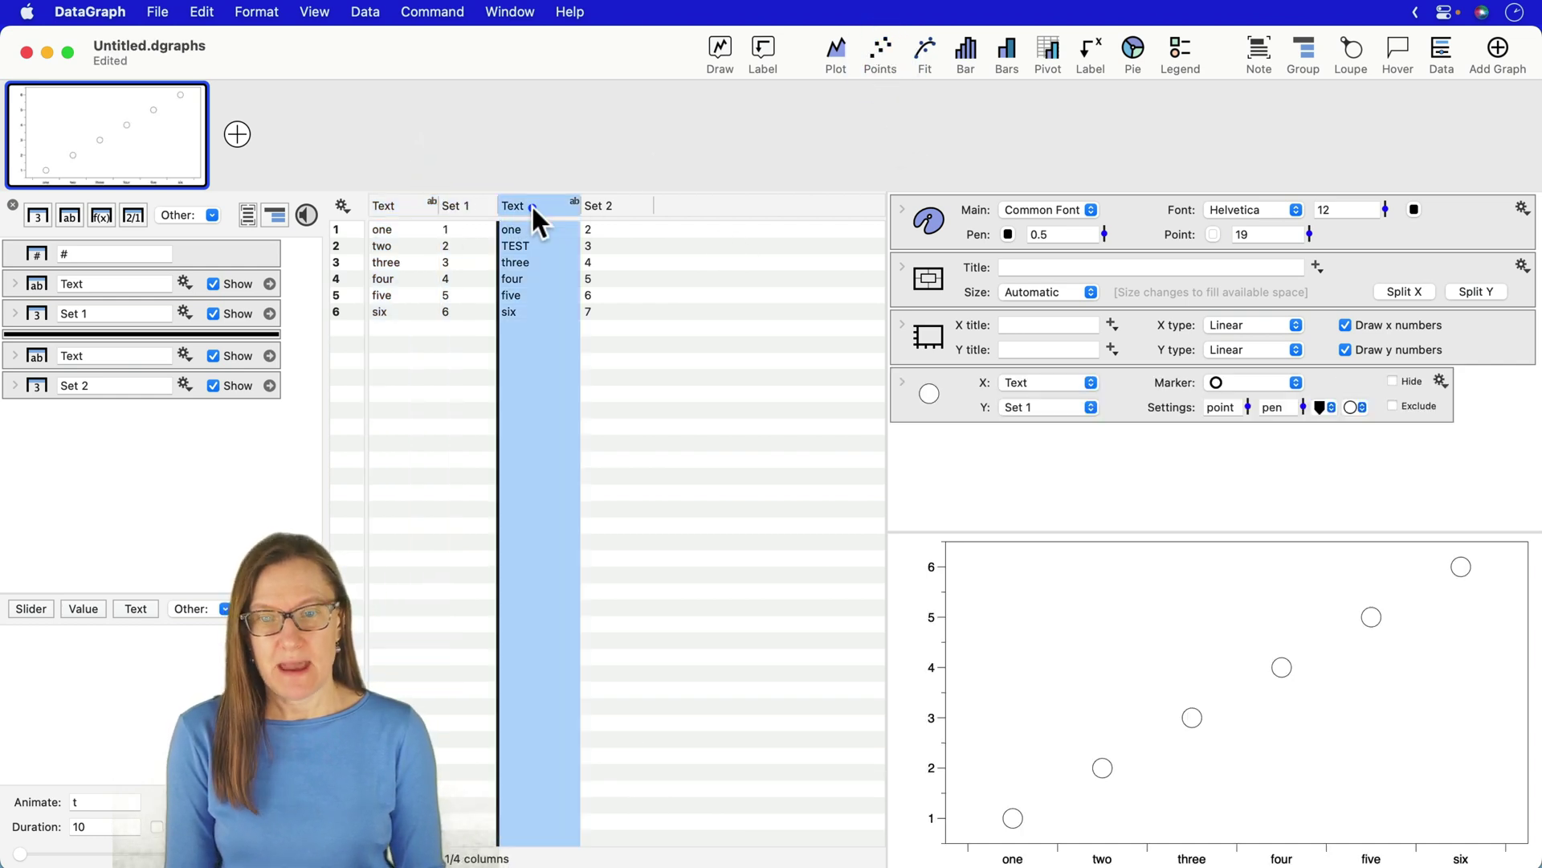
pyautogui.keyDown('shift'); pyautogui.click(607, 205); pyautogui.keyUp('shift')
pyautogui.click(881, 51)
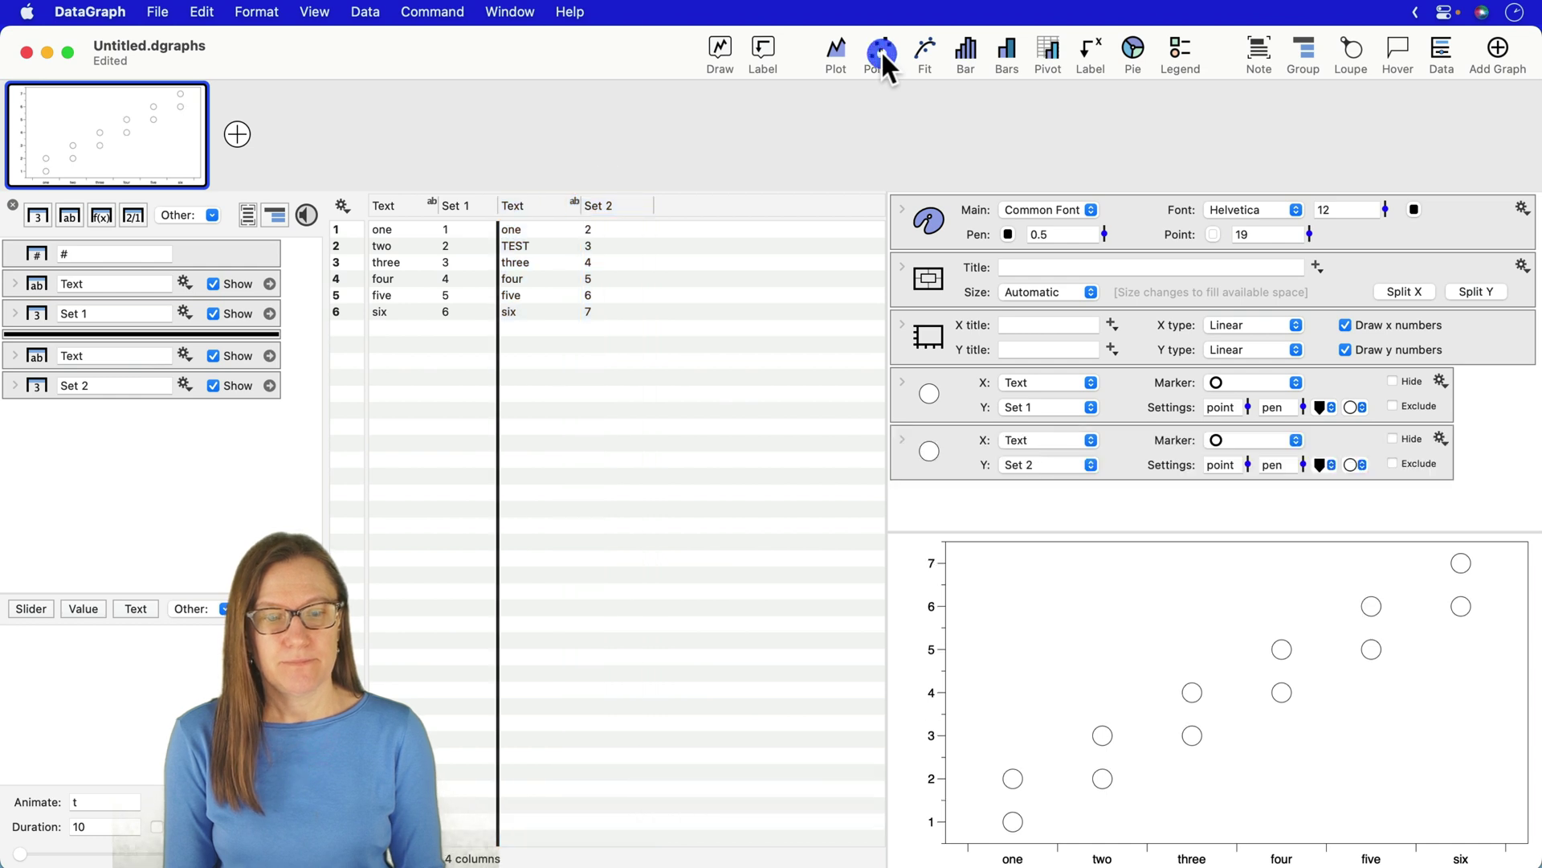
# Set the x-axis label space to High
pyautogui.rightClick(1135, 850)
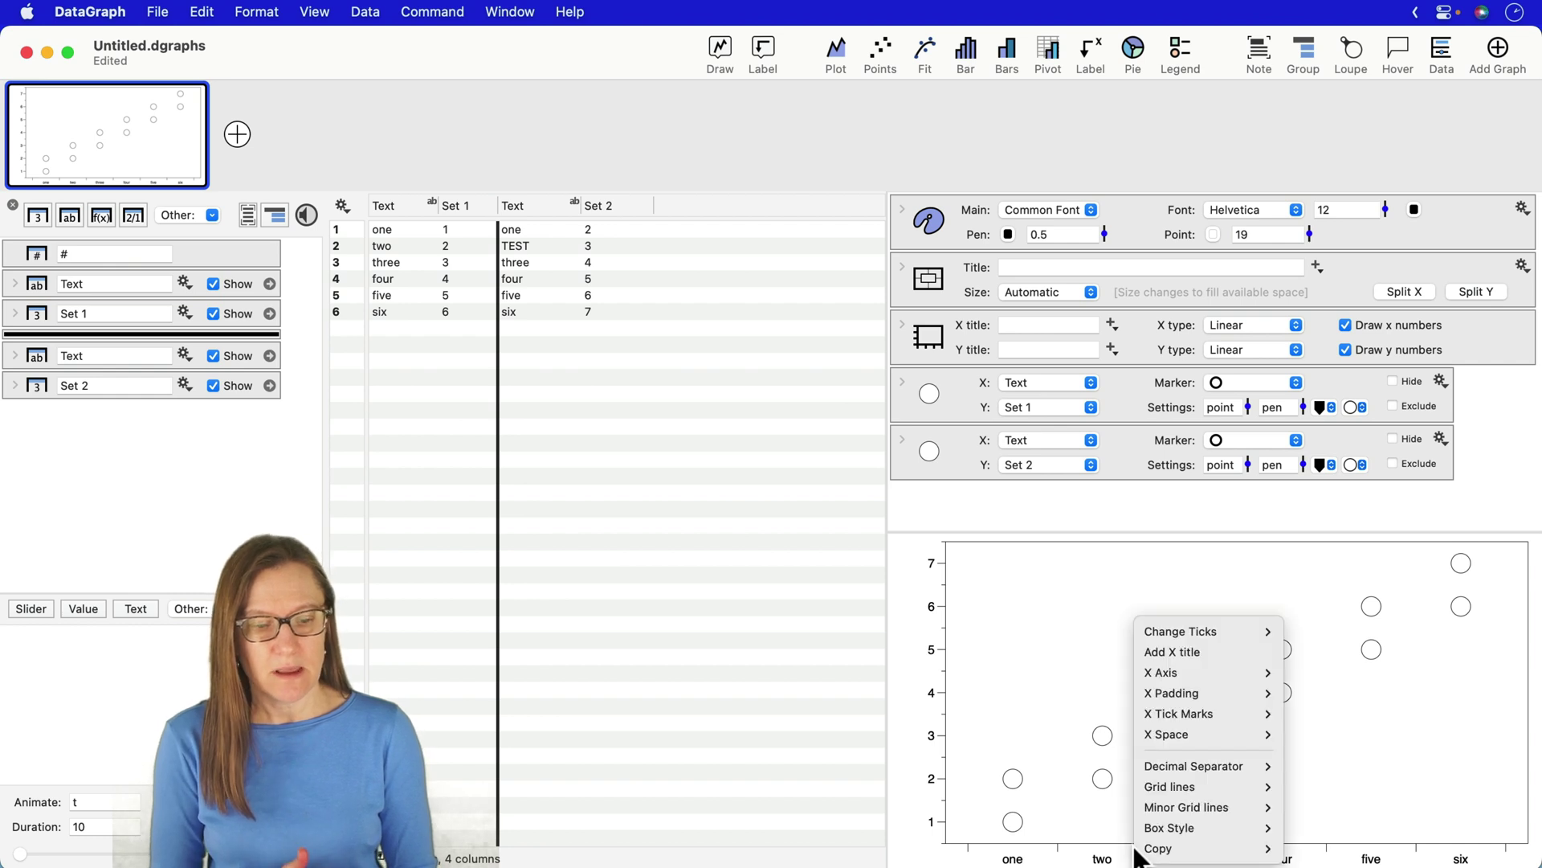
pyautogui.moveTo(1214, 735)
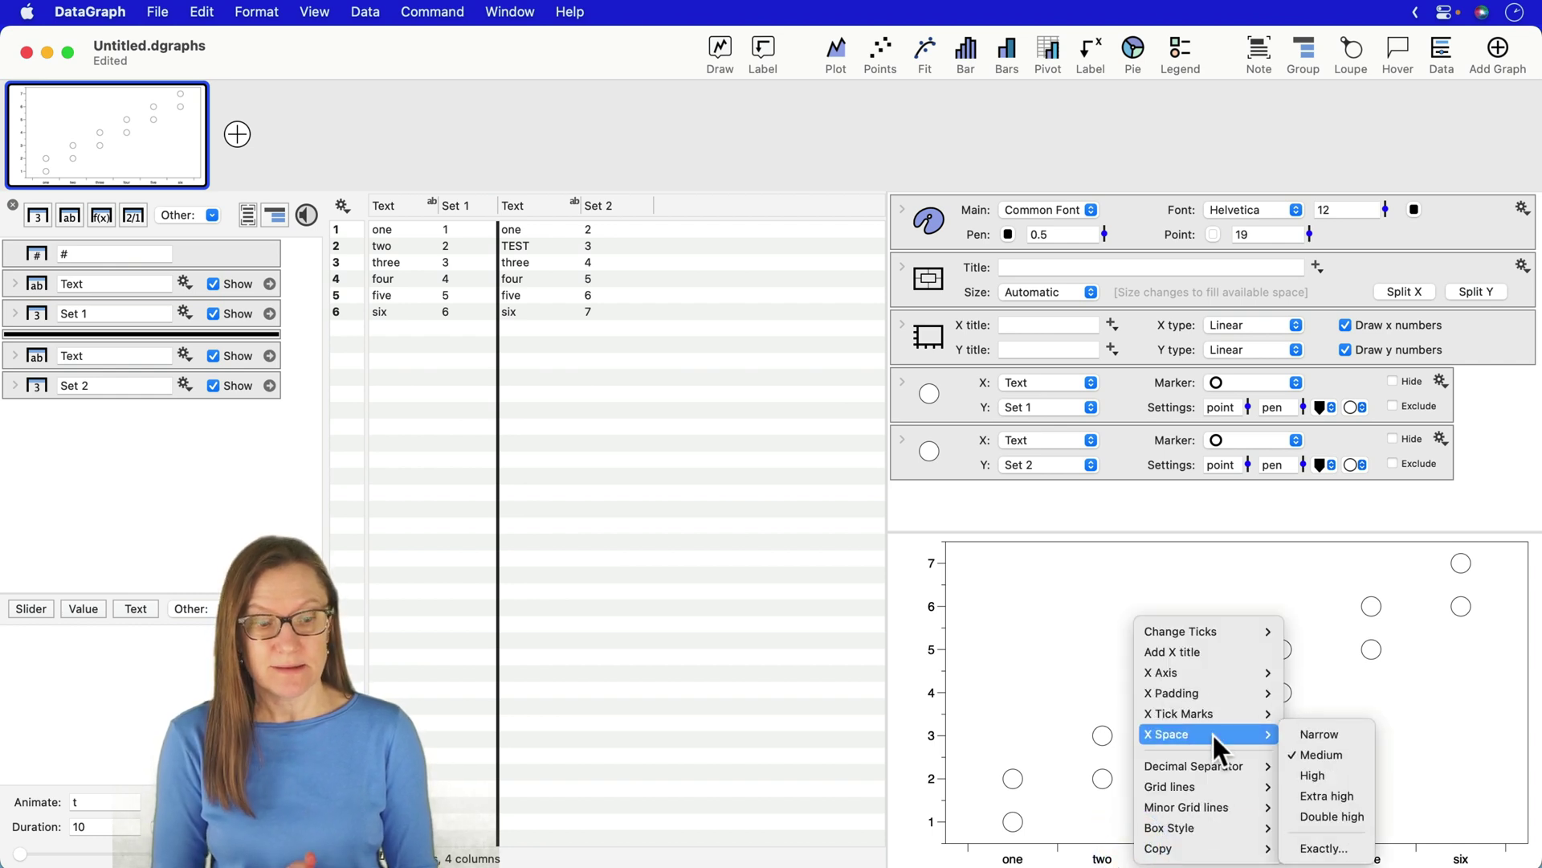
pyautogui.click(1340, 769)
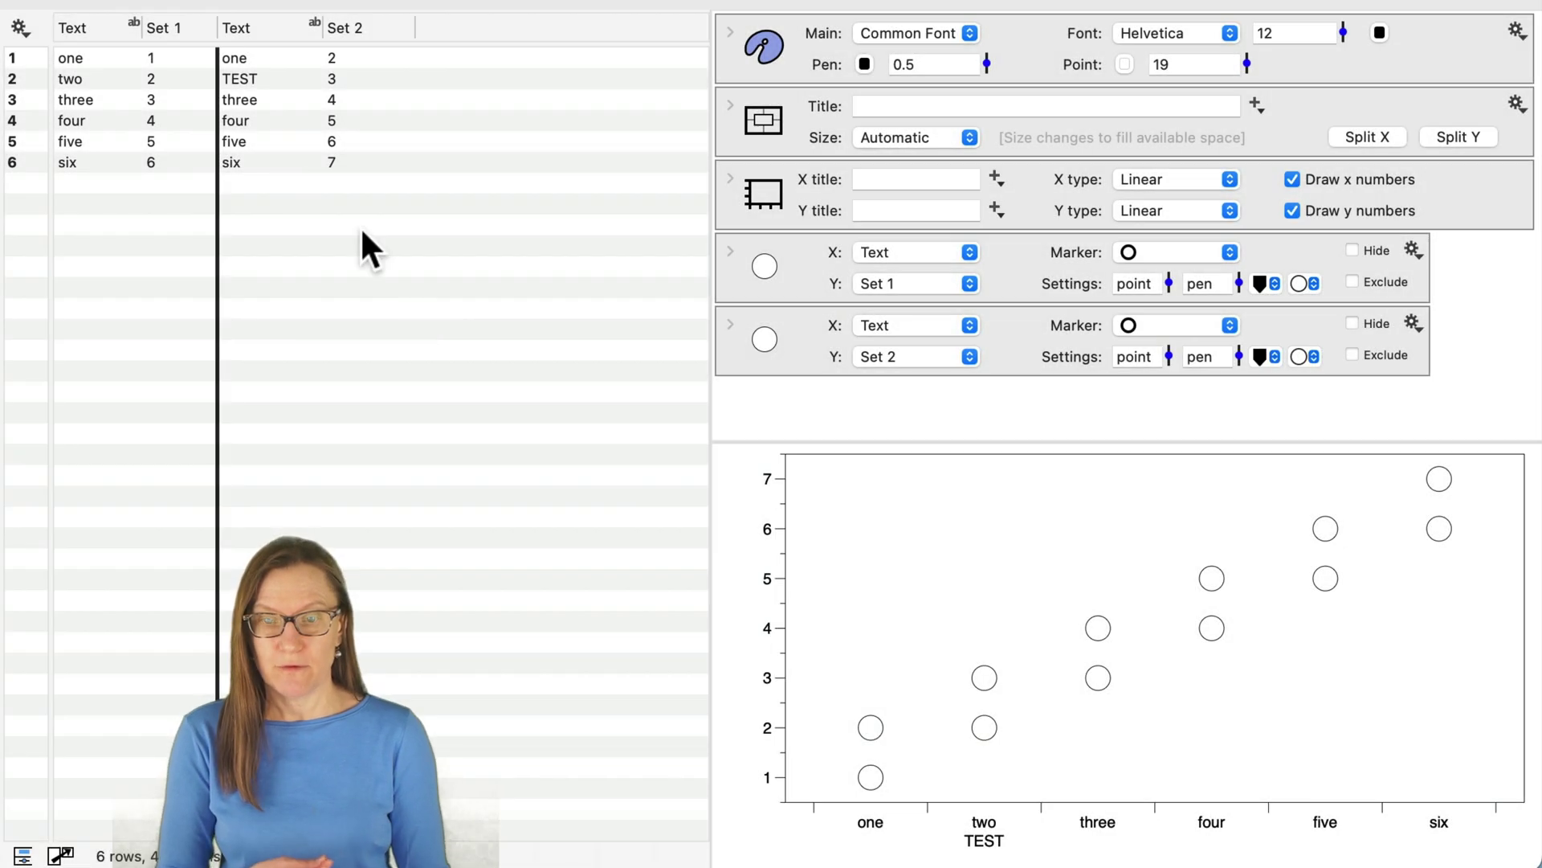
# Change 'five' to 'FIVE' in the second Text column and use the first Text column as Set 2's x values
pyautogui.doubleClick(251, 141)
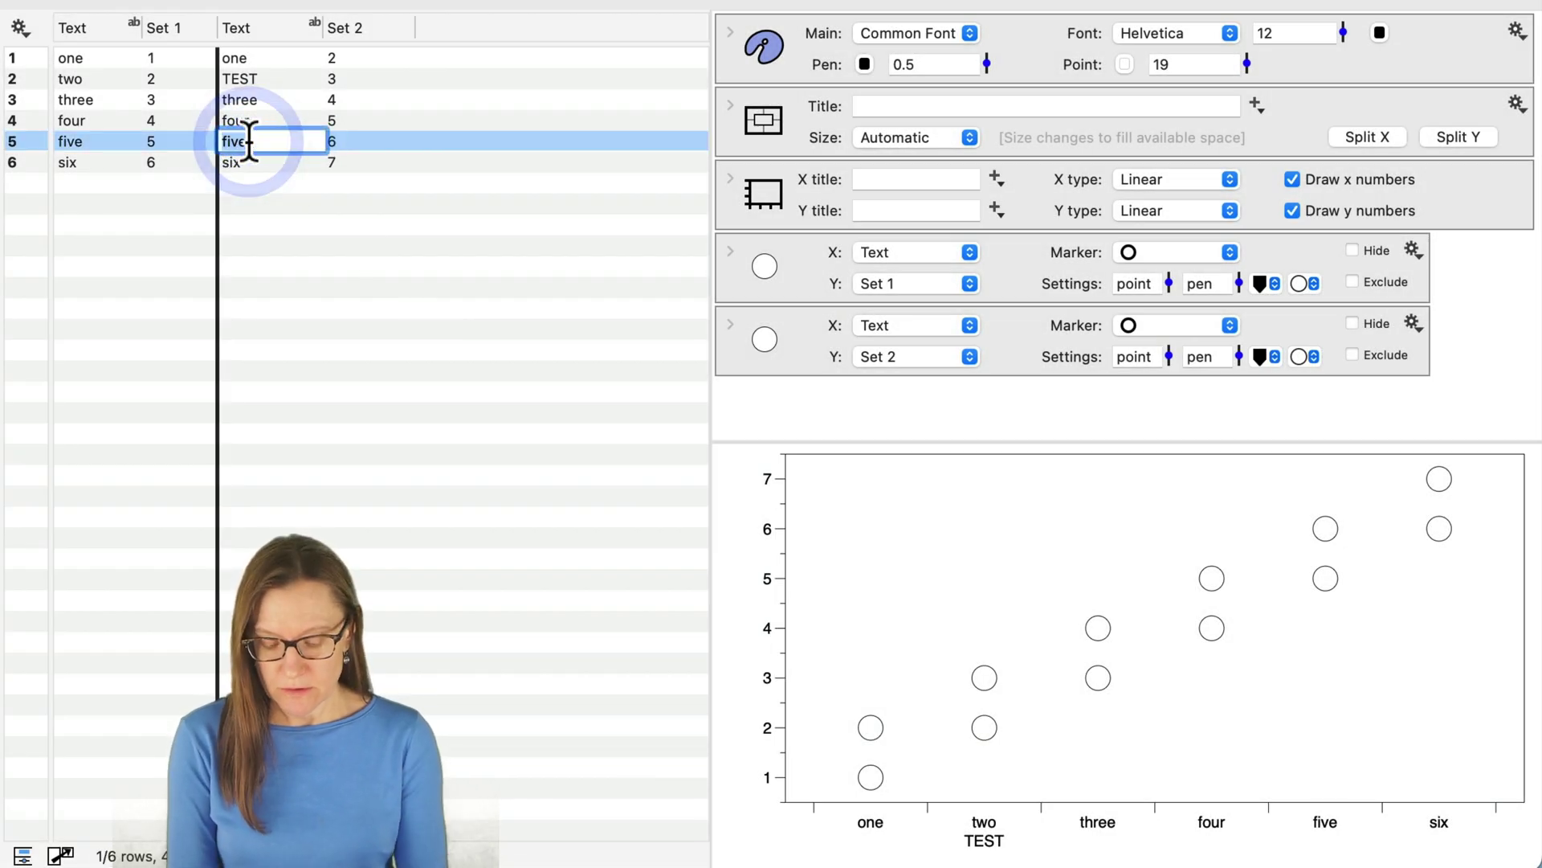
pyautogui.write('FIVE')
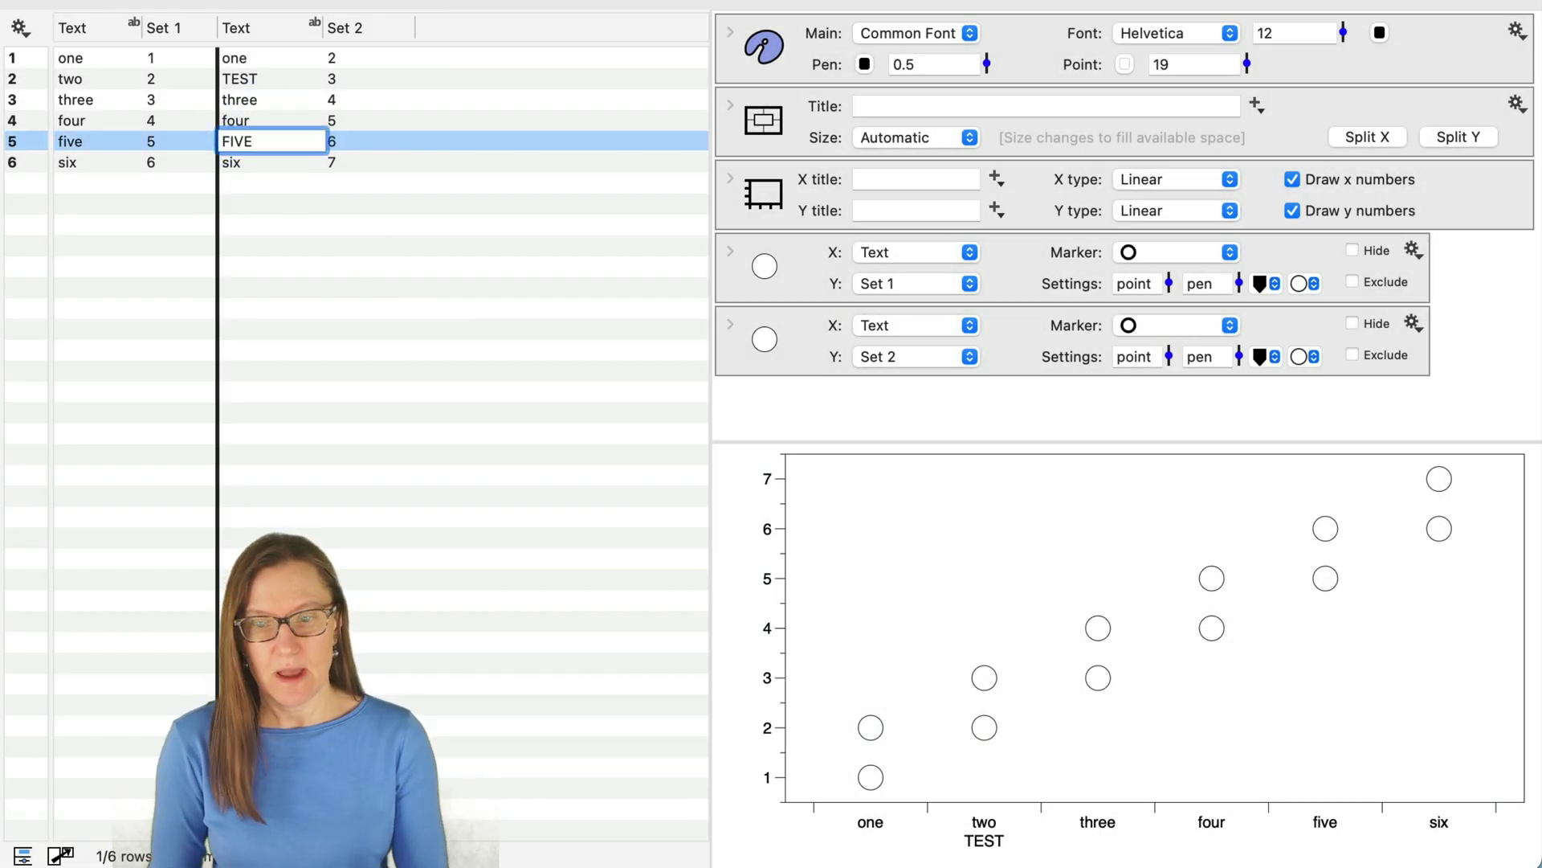
pyautogui.press('Return')
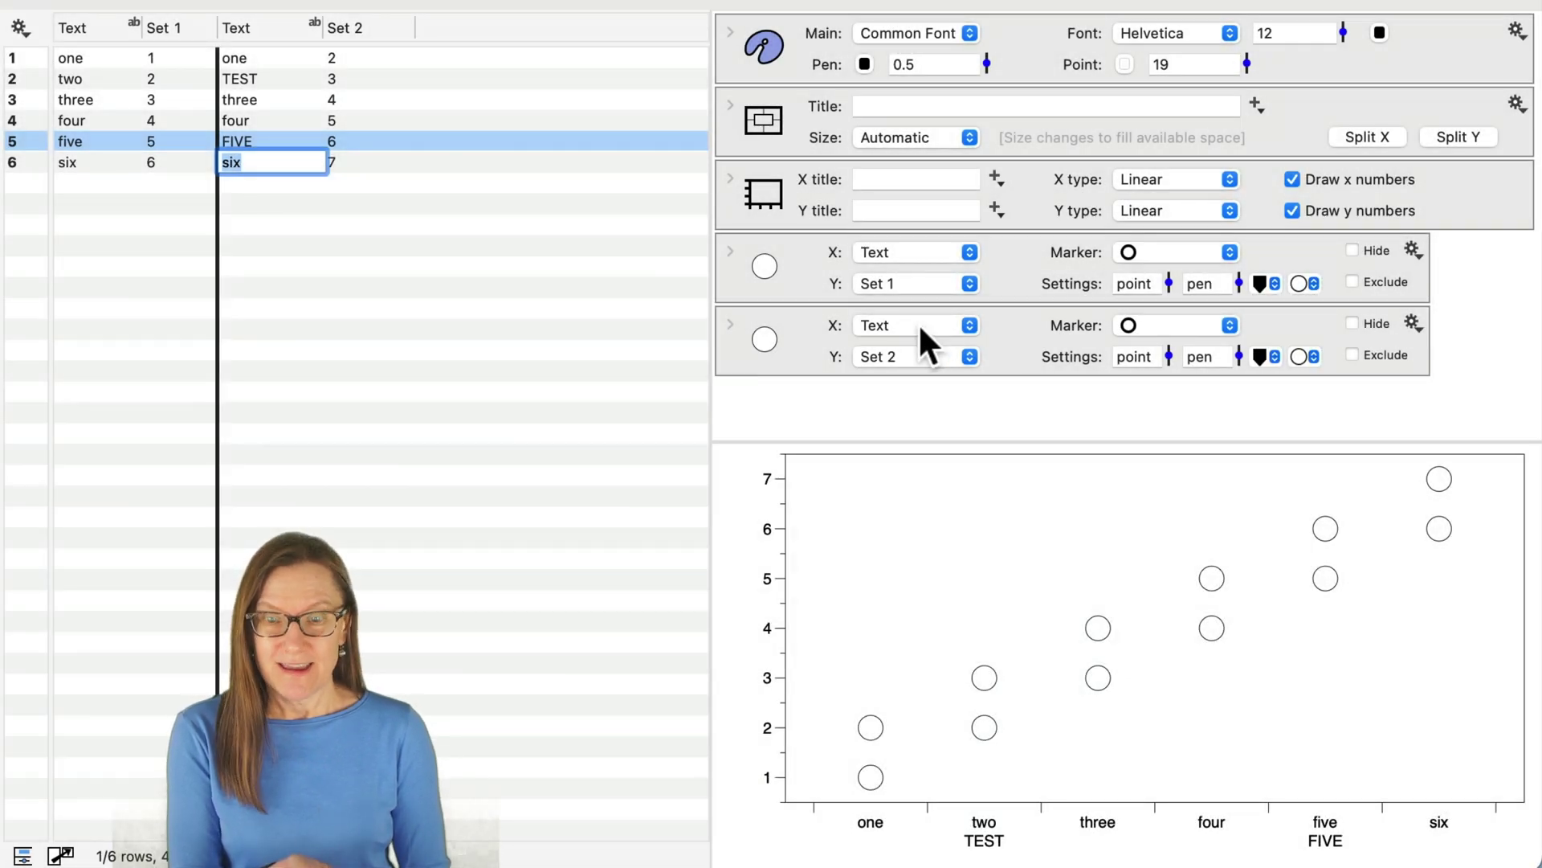
pyautogui.click(919, 321)
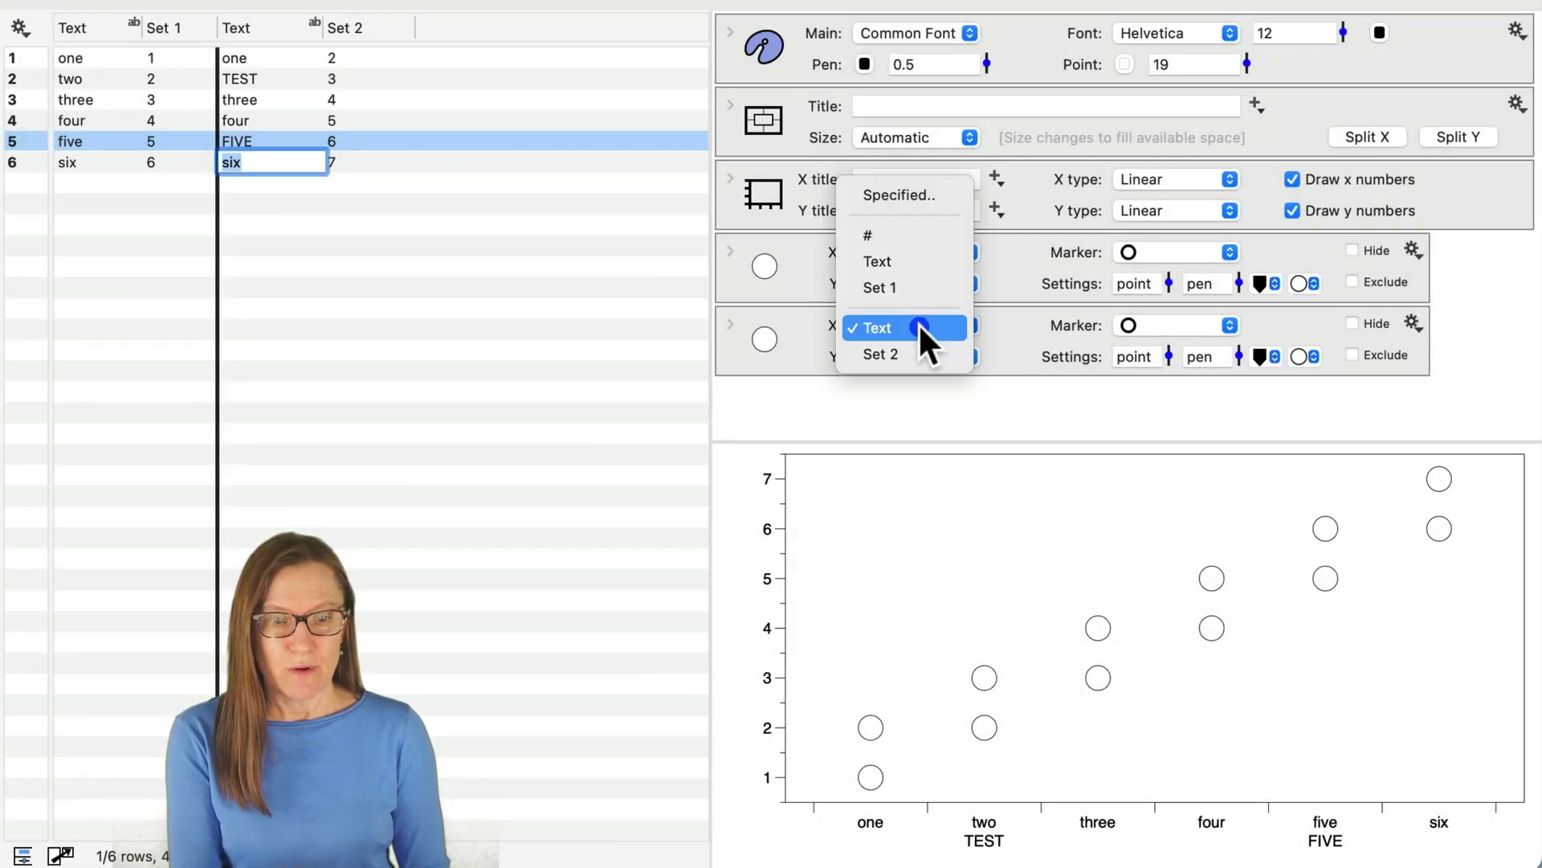
pyautogui.click(907, 256)
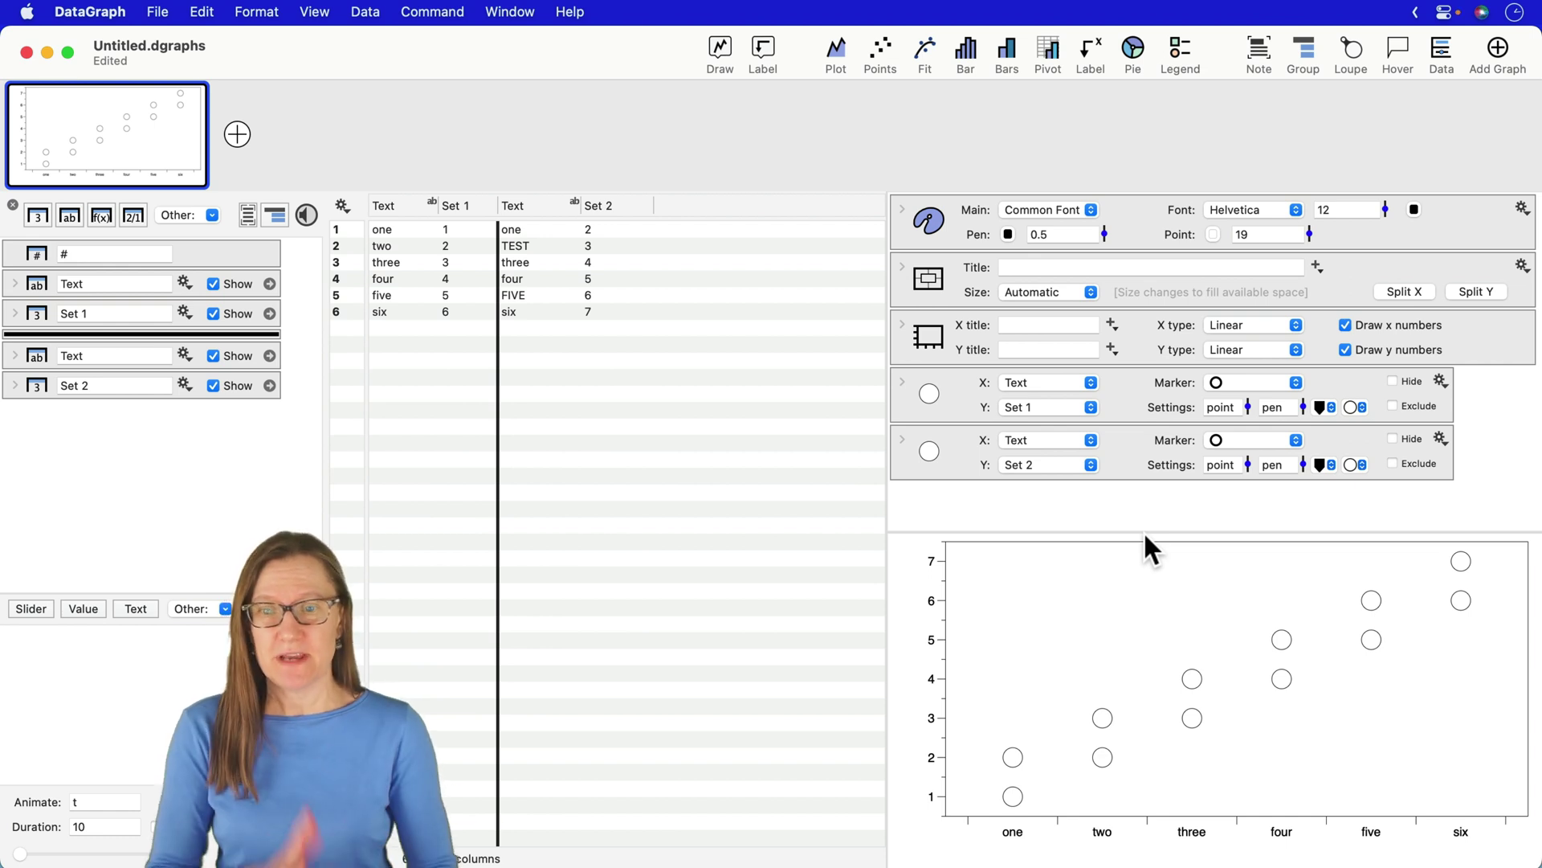
# Delete the duplicate second Text column and add a new empty graph
pyautogui.click(530, 206)
pyautogui.press('BackSpace')
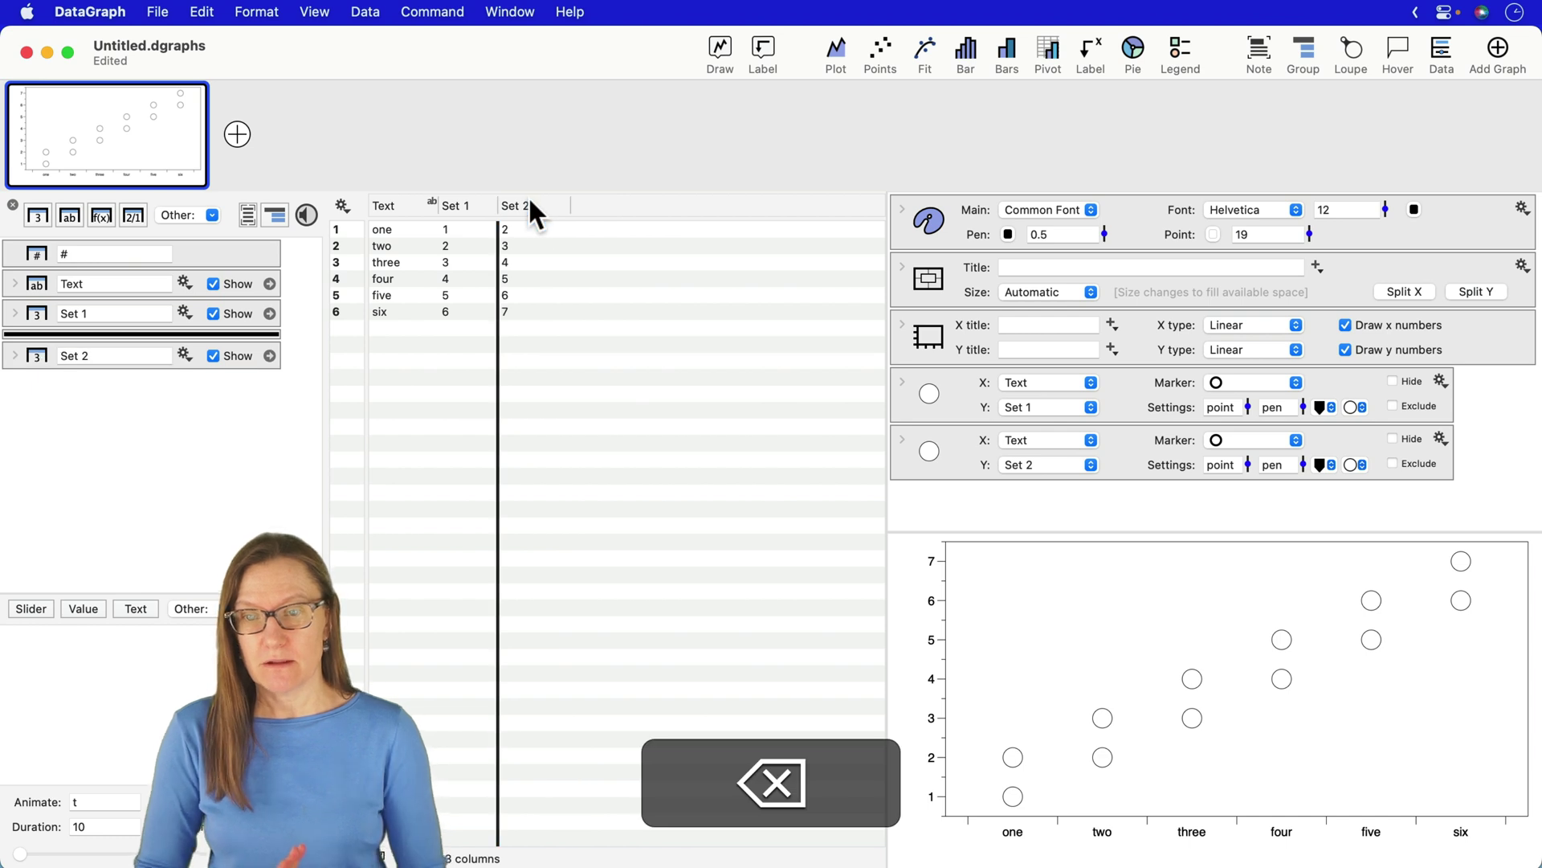
pyautogui.click(239, 135)
# Plot Set 1 and Set 2 against Text as points, filling Set 1's markers blue
pyautogui.click(405, 207)
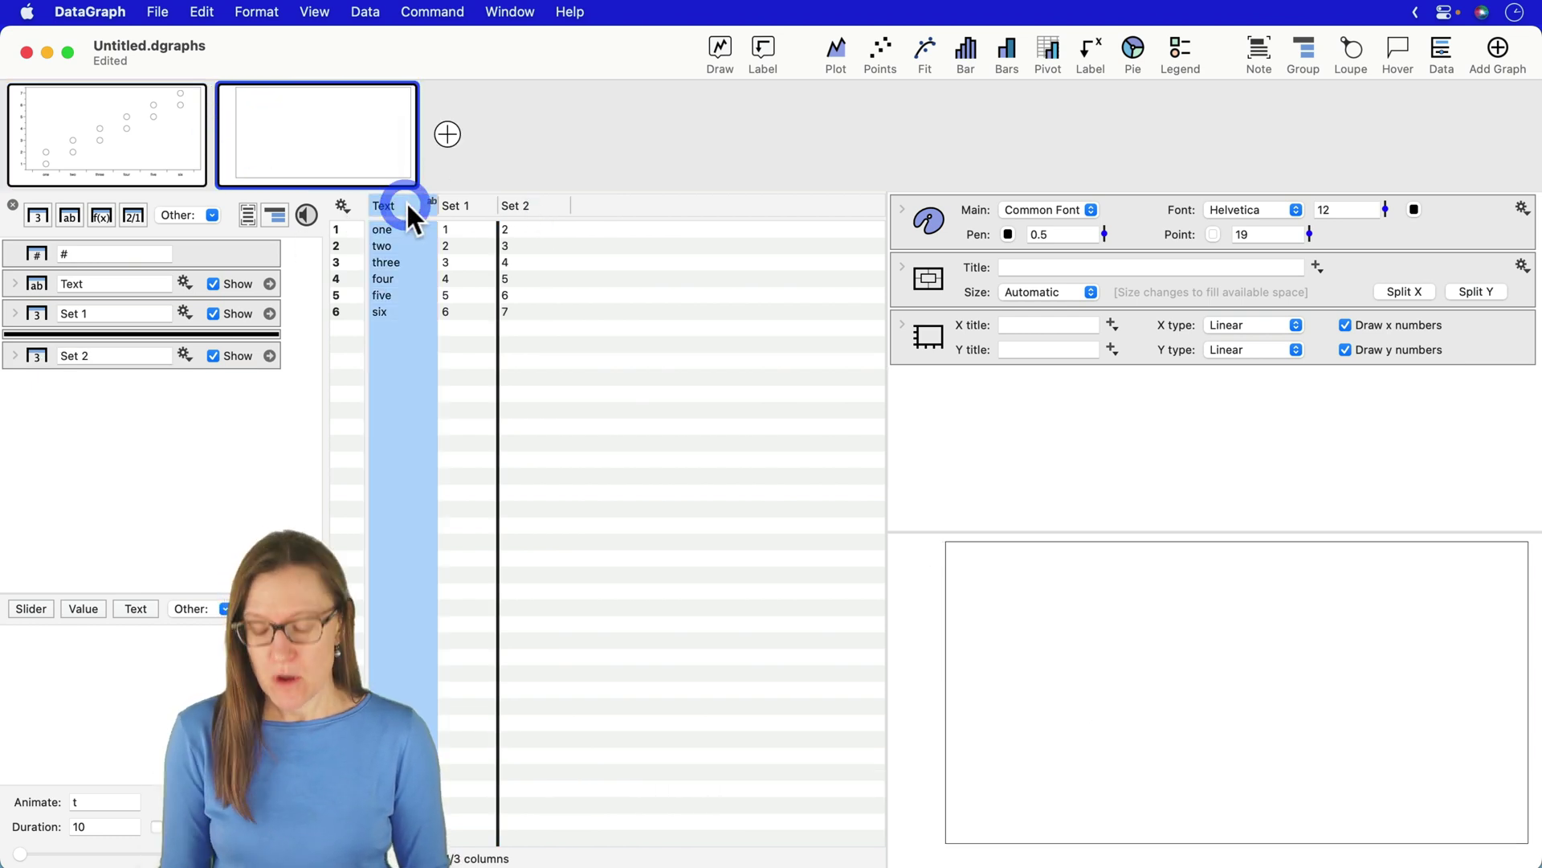
pyautogui.keyDown('shift'); pyautogui.click(472, 208); pyautogui.keyUp('shift')
pyautogui.keyDown('shift'); pyautogui.click(539, 207); pyautogui.keyUp('shift')
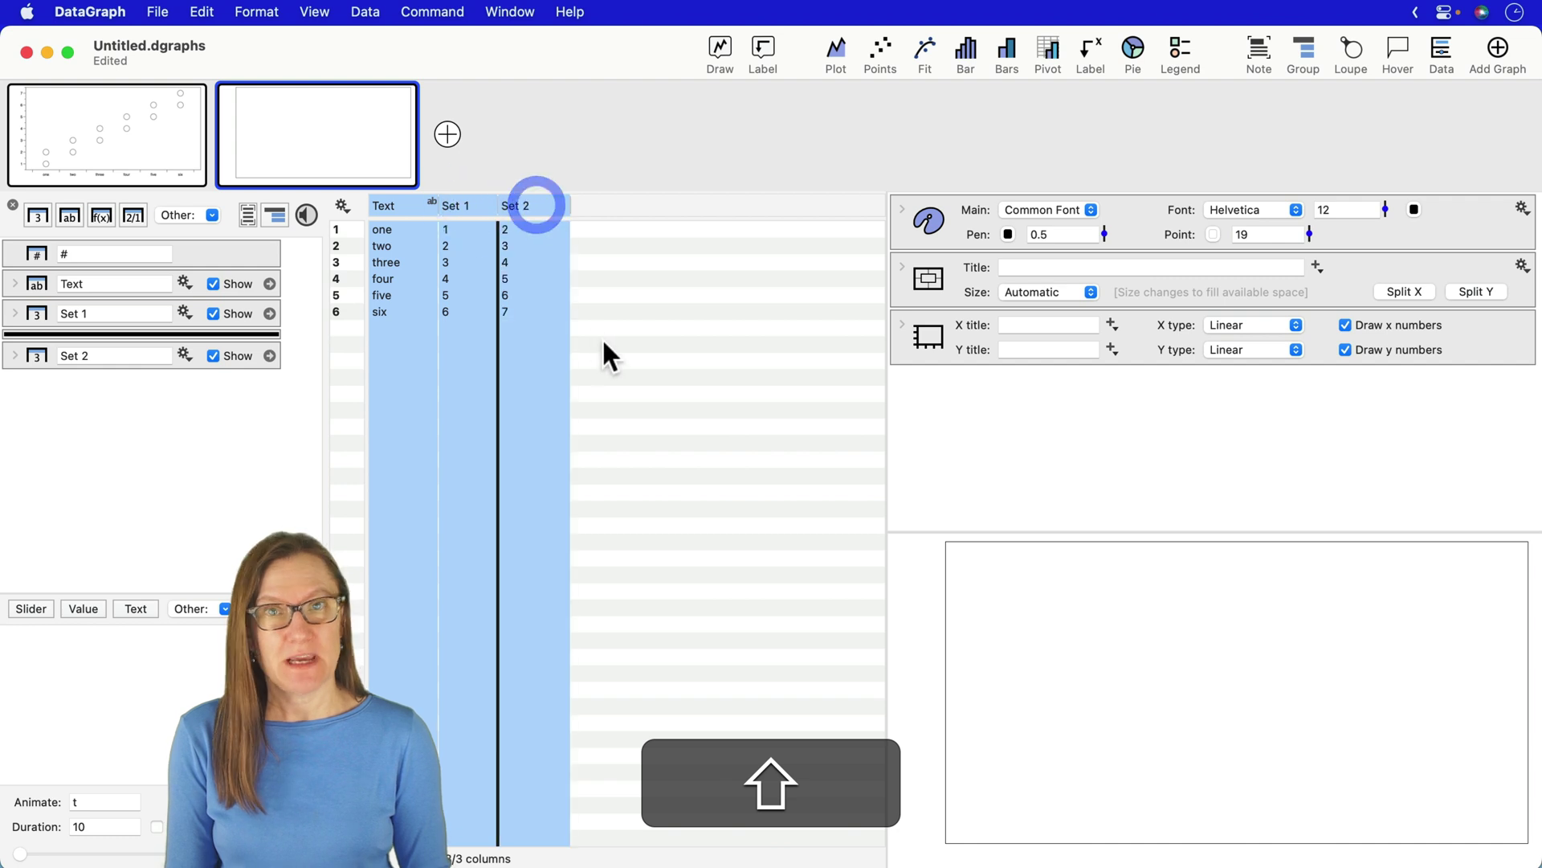
pyautogui.click(880, 46)
pyautogui.click(880, 46)
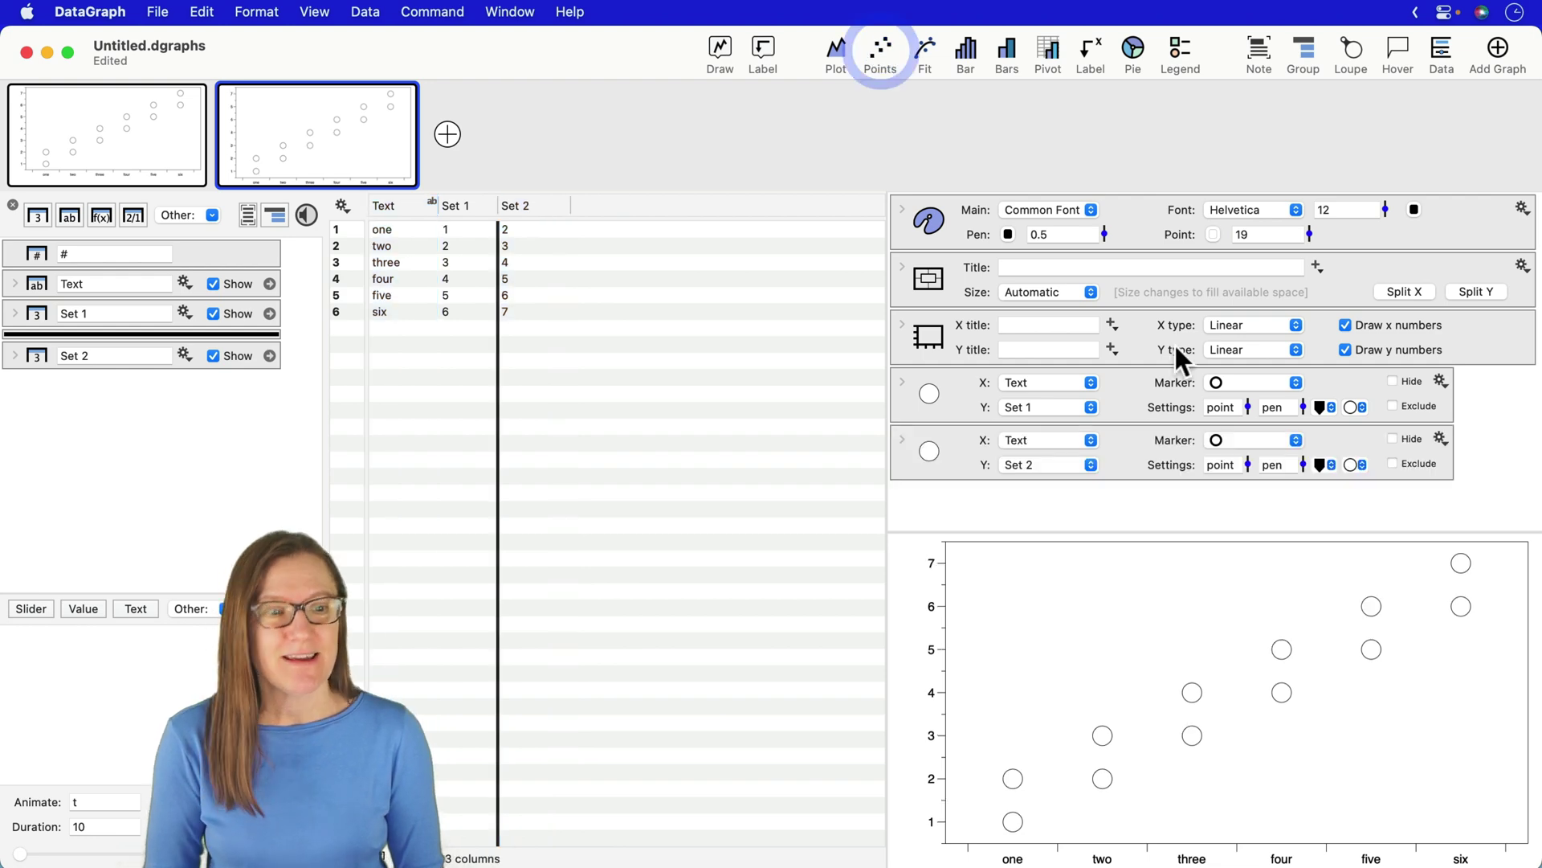
pyautogui.click(1352, 408)
pyautogui.click(1361, 473)
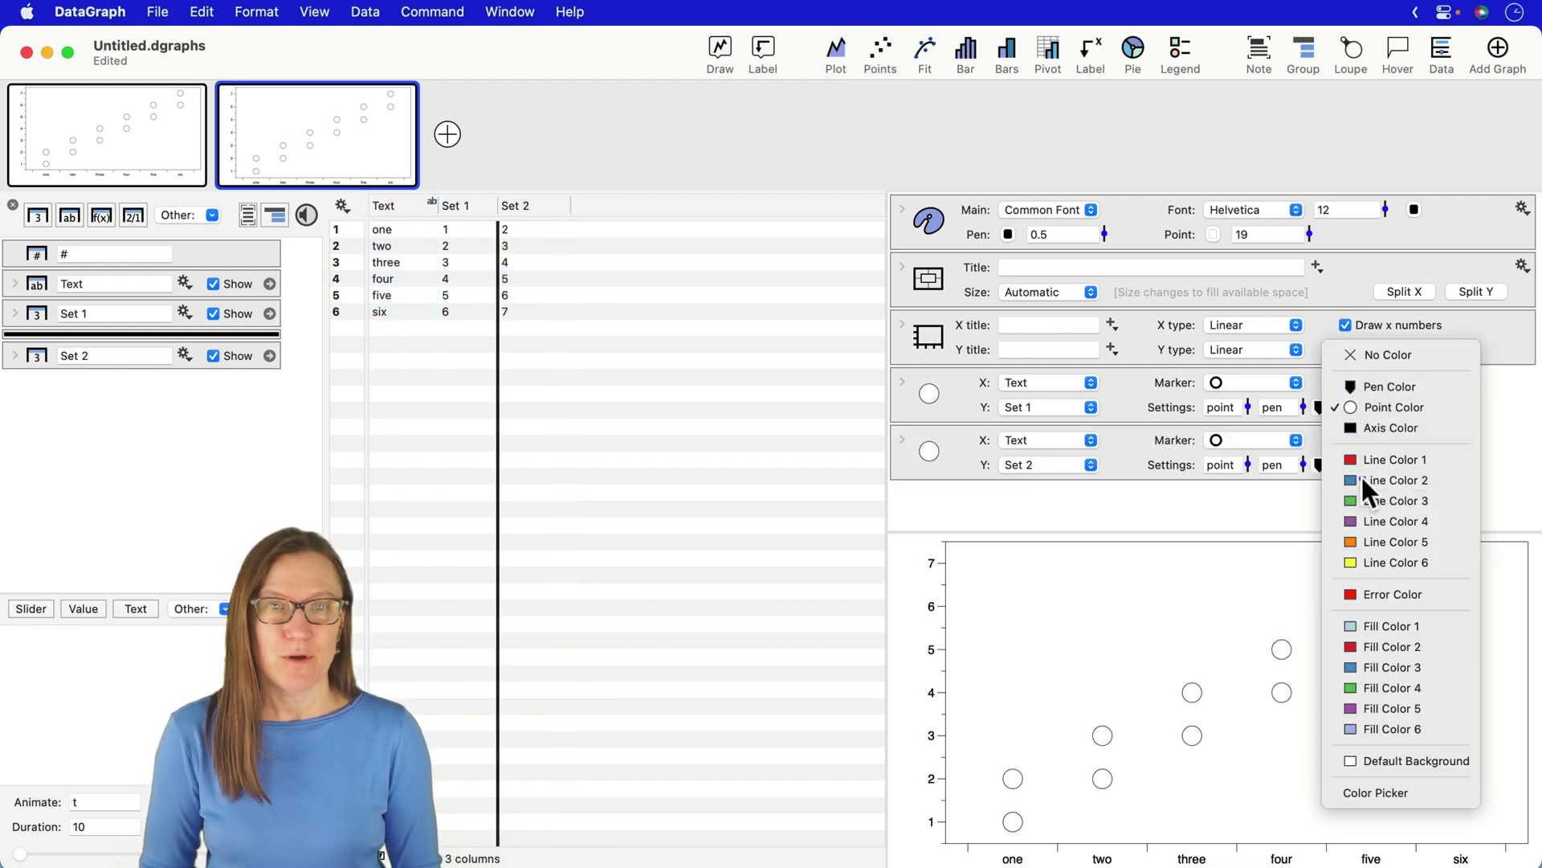